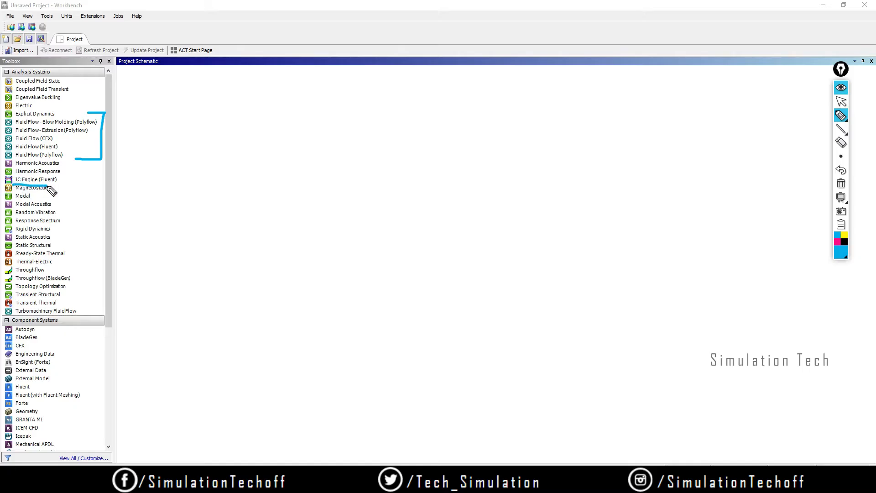
pyautogui.click(841, 185)
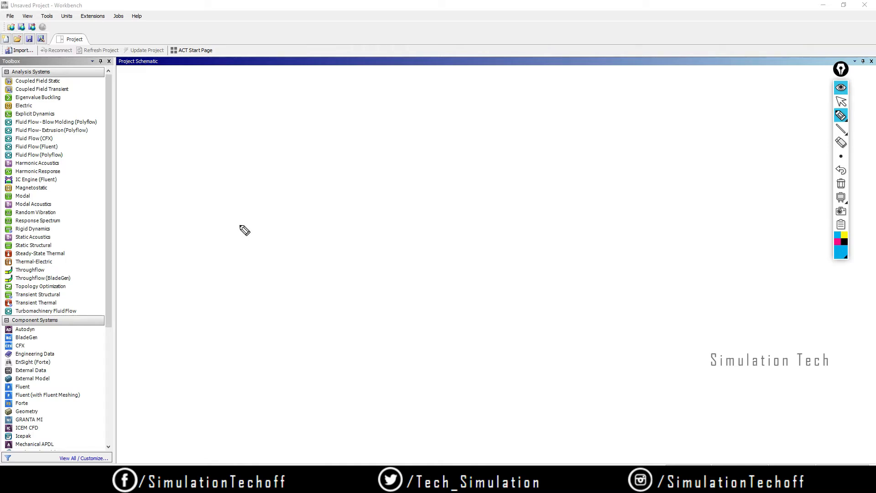
pyautogui.moveTo(9, 172)
pyautogui.mouseDown()
pyautogui.moveTo(25, 187)
pyautogui.moveTo(59, 188)
pyautogui.mouseUp()
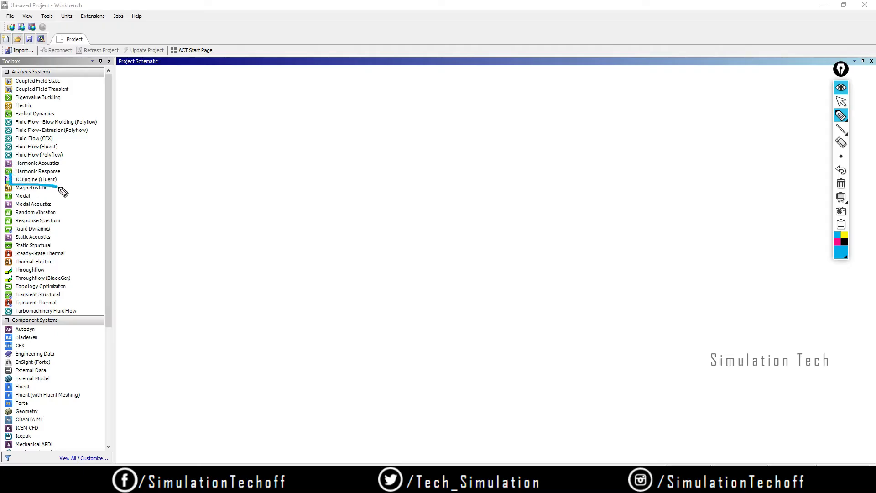
pyautogui.click(840, 184)
pyautogui.moveTo(58, 136)
pyautogui.mouseDown()
pyautogui.moveTo(68, 141)
pyautogui.moveTo(61, 149)
pyautogui.moveTo(117, 145)
pyautogui.moveTo(107, 157)
pyautogui.mouseUp()
pyautogui.moveTo(109, 139)
pyautogui.mouseDown()
pyautogui.moveTo(150, 155)
pyautogui.moveTo(171, 142)
pyautogui.moveTo(172, 155)
pyautogui.mouseUp()
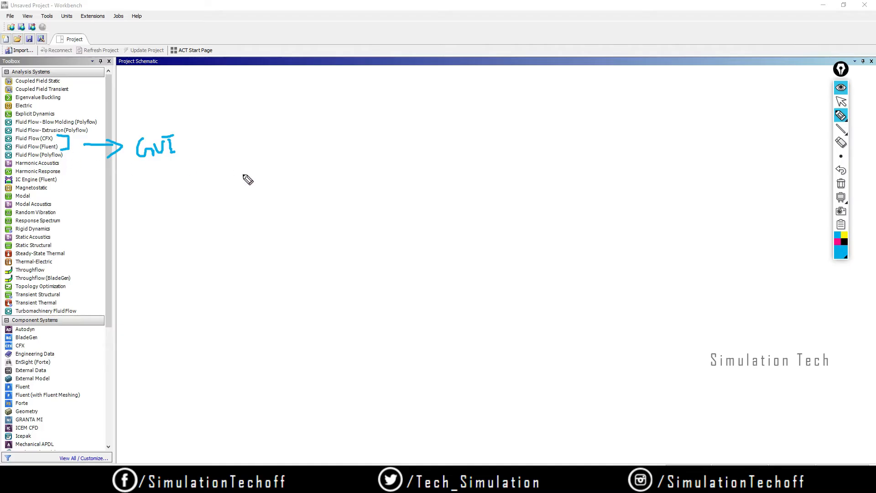
pyautogui.click(841, 183)
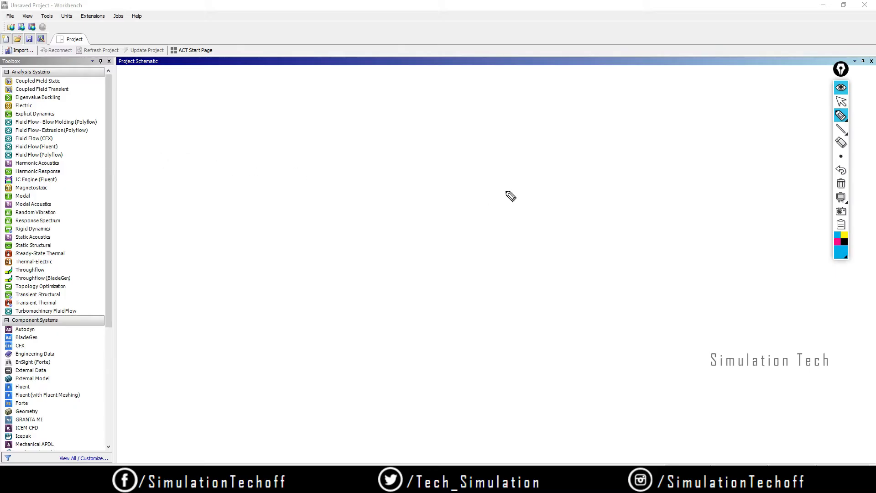
pyautogui.moveTo(12, 140)
pyautogui.mouseDown()
pyautogui.moveTo(13, 154)
pyautogui.moveTo(71, 147)
pyautogui.moveTo(14, 145)
pyautogui.mouseUp()
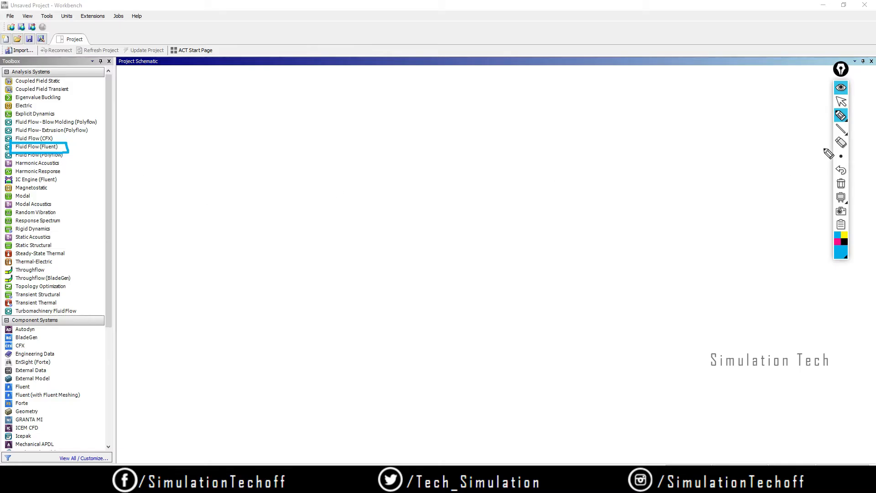
pyautogui.click(842, 184)
# Step: Add a Fluid Flow (Fluent) analysis system to the empty project schematic
pyautogui.click(841, 101)
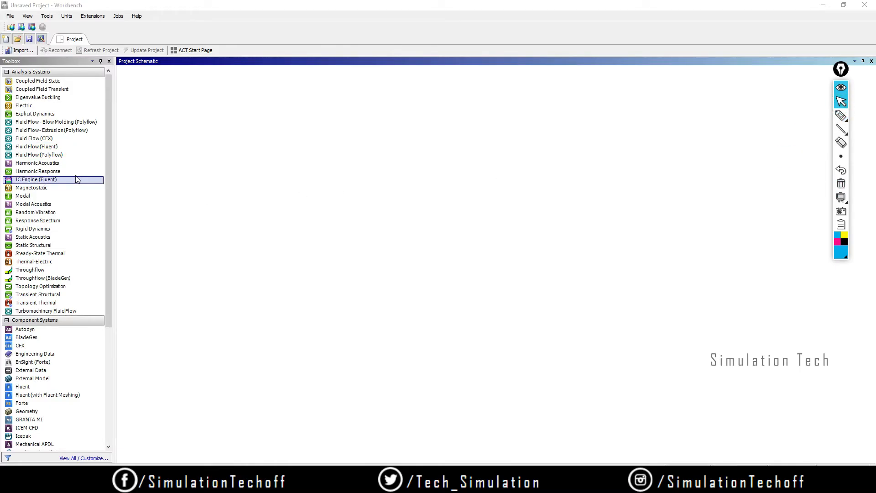
pyautogui.moveTo(37, 147); pyautogui.dragTo(177, 116)
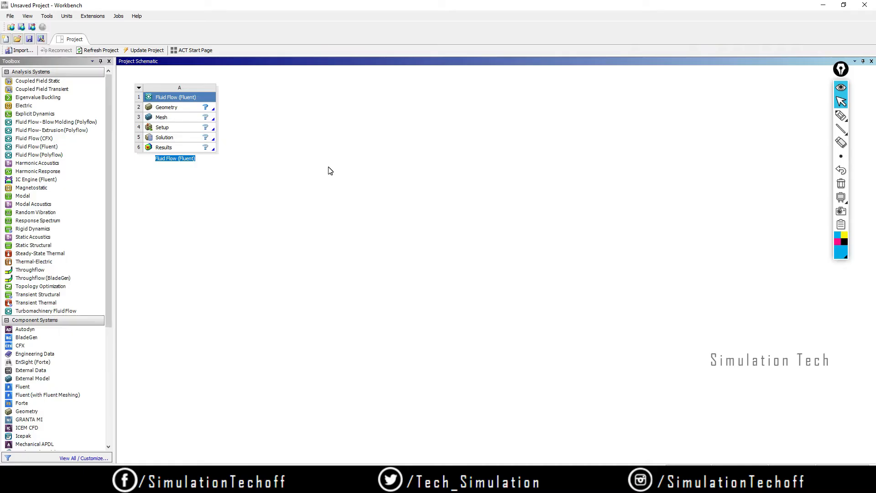
pyautogui.click(842, 116)
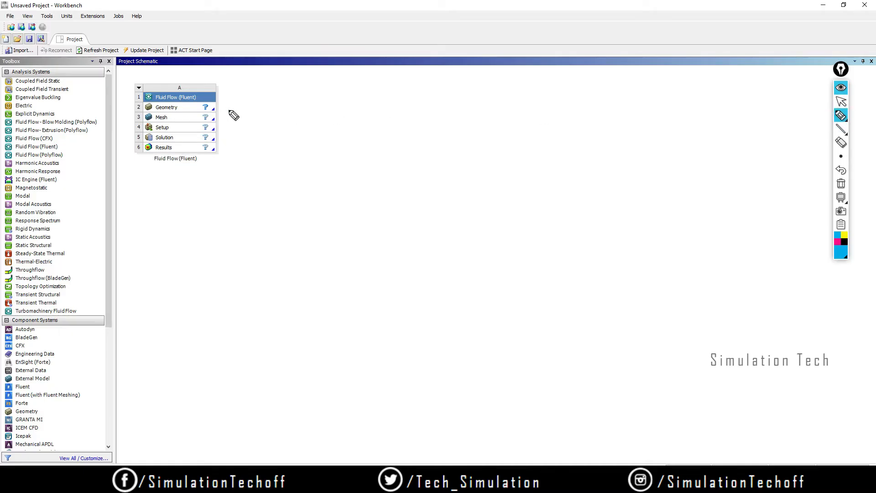
pyautogui.moveTo(228, 111); pyautogui.dragTo(248, 109)
pyautogui.click(841, 183)
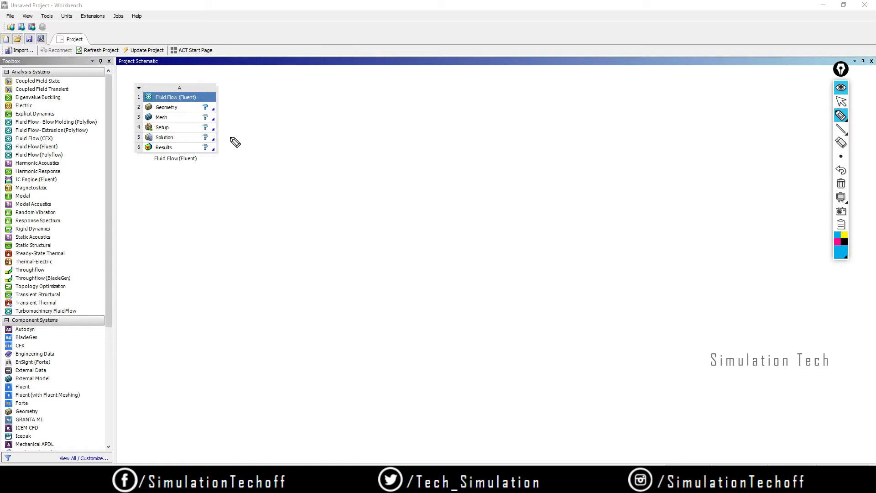
pyautogui.click(836, 184)
pyautogui.click(842, 102)
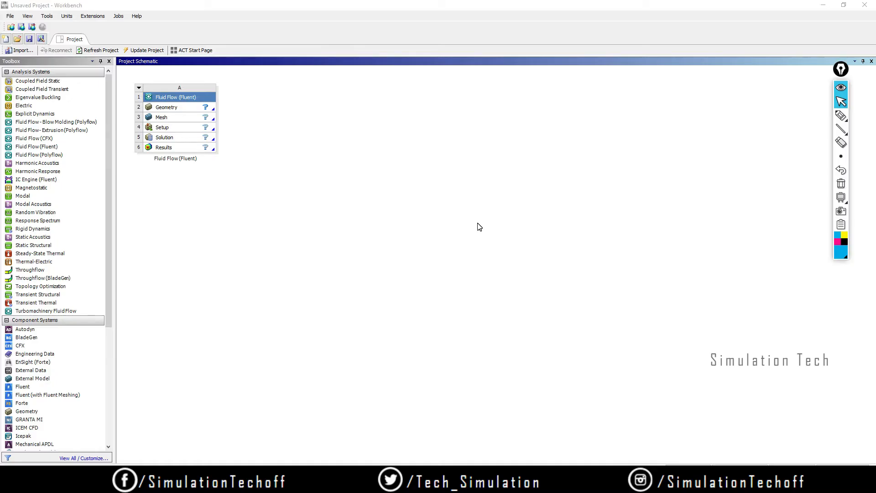
# Step: Add standalone Static Structural and Random Vibration systems to the project schematic beside the Fluid Flow (Fluent) system
pyautogui.moveTo(43, 247); pyautogui.dragTo(77, 269)
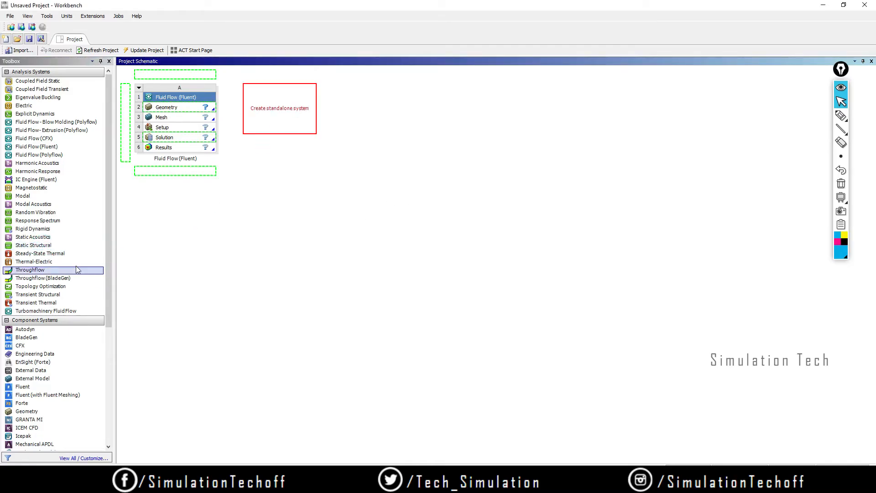
pyautogui.moveTo(46, 212); pyautogui.dragTo(396, 112)
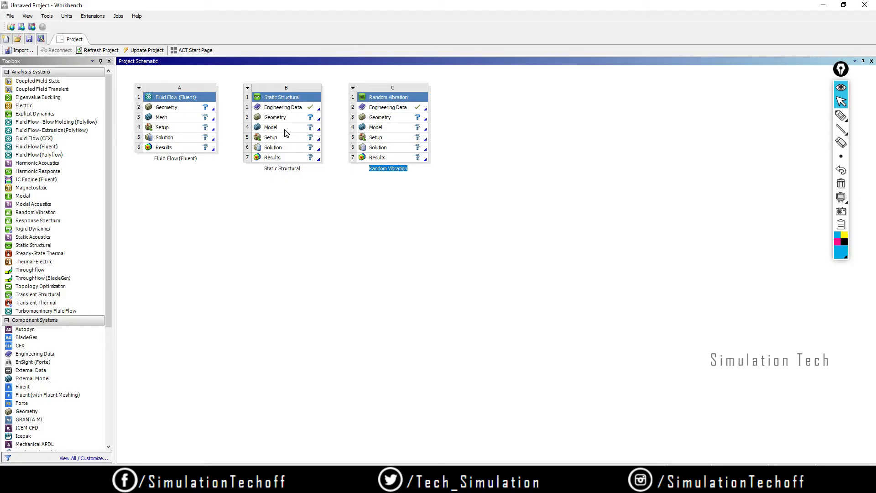
# Step: Delete the Static Structural and Random Vibration systems from the project schematic
pyautogui.click(247, 88)
pyautogui.click(274, 165)
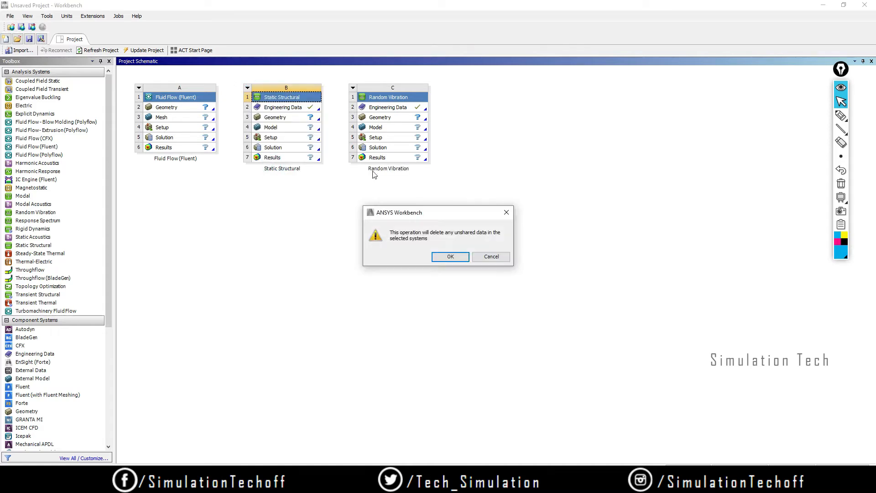
pyautogui.click(448, 259)
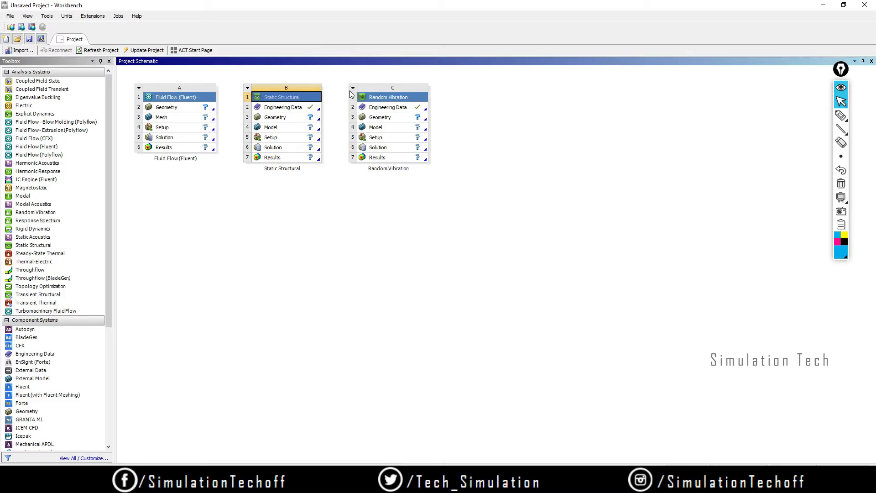
pyautogui.click(248, 88)
pyautogui.click(279, 164)
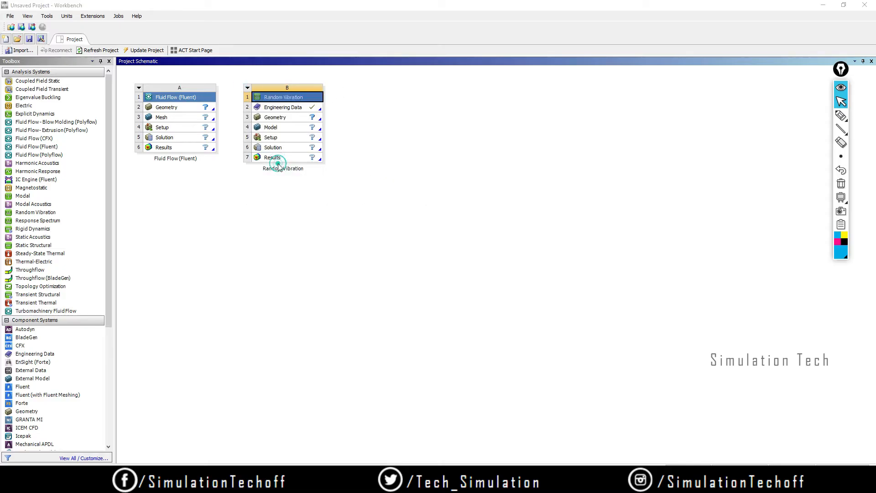
pyautogui.click(455, 256)
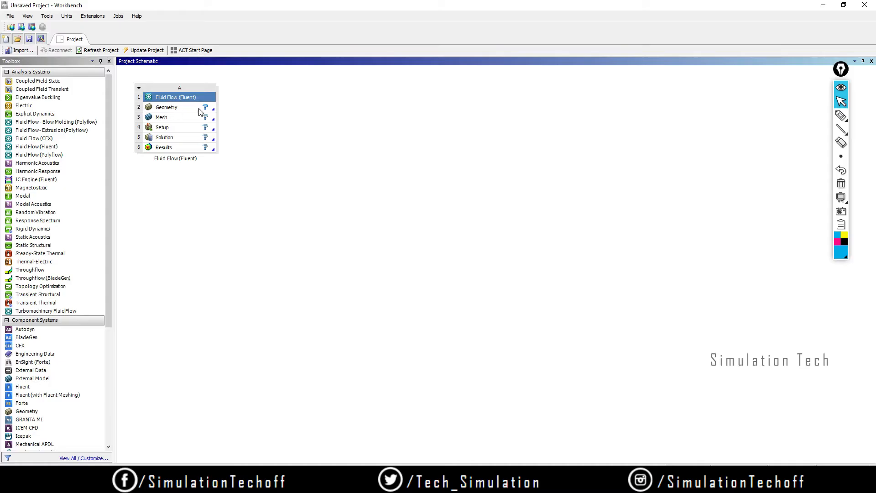
pyautogui.click(841, 116)
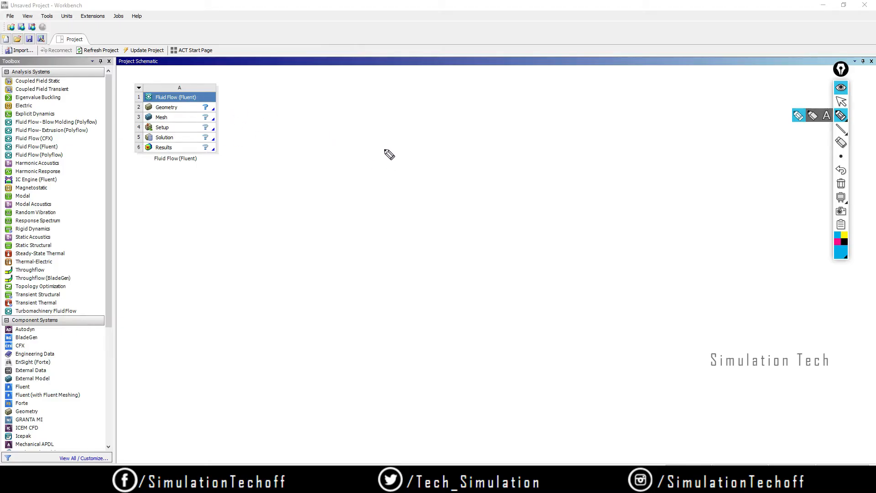
pyautogui.moveTo(386, 159)
pyautogui.mouseDown()
pyautogui.moveTo(385, 145)
pyautogui.moveTo(406, 155)
pyautogui.moveTo(442, 151)
pyautogui.mouseUp()
pyautogui.click(410, 144)
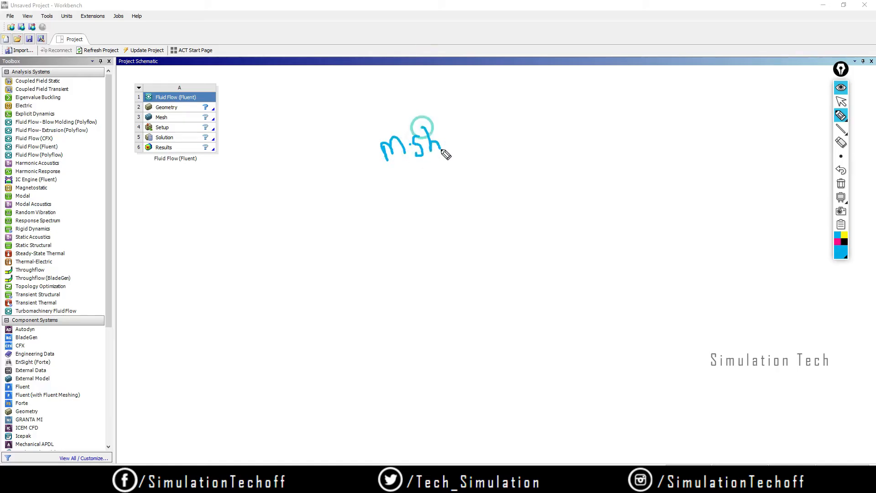
pyautogui.click(364, 161)
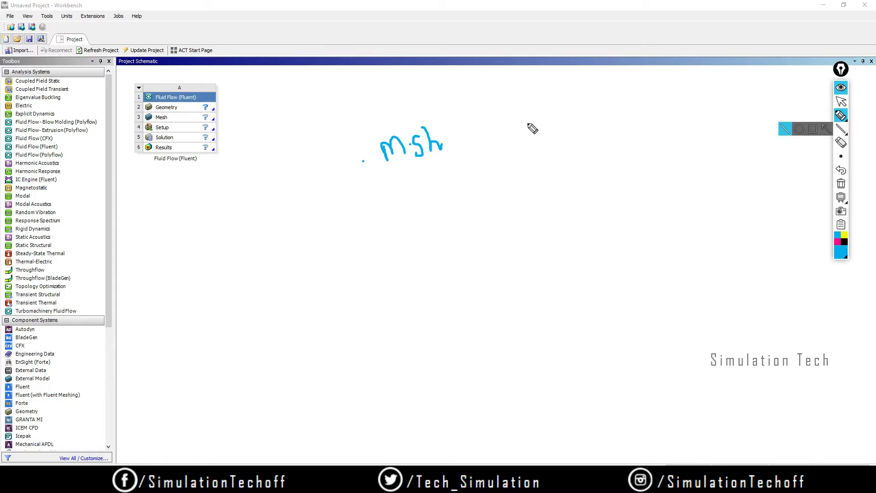
pyautogui.moveTo(470, 136)
pyautogui.mouseDown()
pyautogui.moveTo(513, 126)
pyautogui.moveTo(479, 182)
pyautogui.moveTo(536, 185)
pyautogui.moveTo(538, 197)
pyautogui.mouseUp()
pyautogui.moveTo(543, 108); pyautogui.dragTo(571, 119)
pyautogui.moveTo(556, 176)
pyautogui.mouseDown()
pyautogui.moveTo(572, 181)
pyautogui.moveTo(629, 160)
pyautogui.mouseUp()
pyautogui.click(607, 172)
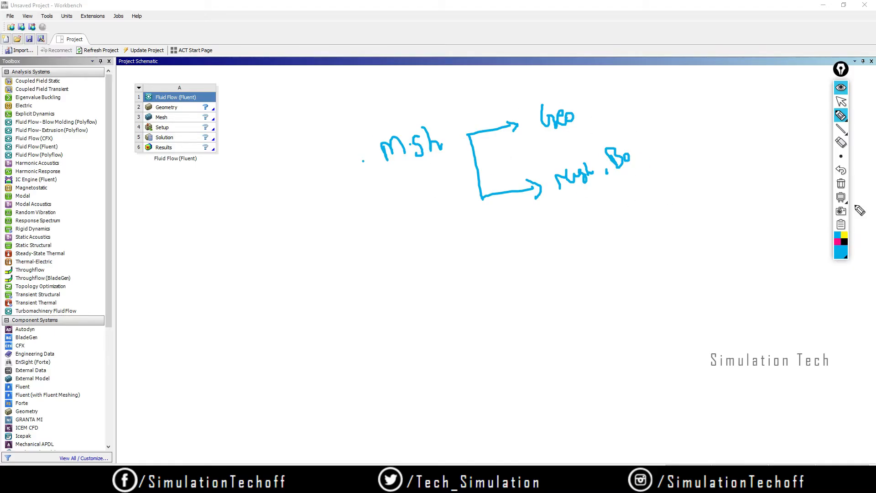
pyautogui.click(841, 183)
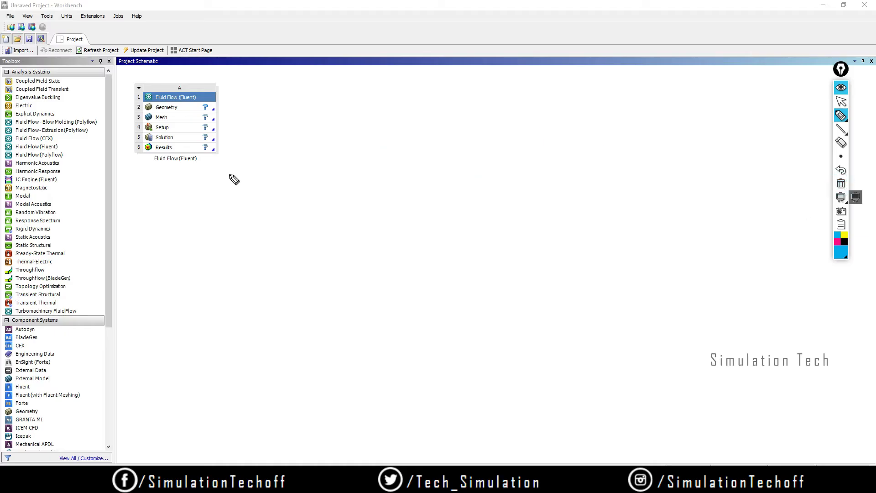
pyautogui.moveTo(221, 105); pyautogui.dragTo(230, 114)
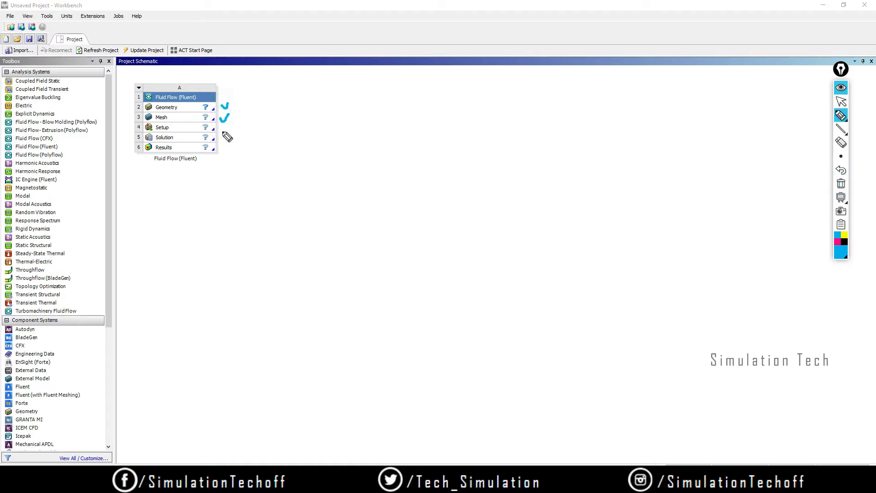
pyautogui.moveTo(392, 157)
pyautogui.mouseDown()
pyautogui.moveTo(391, 165)
pyautogui.moveTo(415, 152)
pyautogui.moveTo(434, 155)
pyautogui.mouseUp()
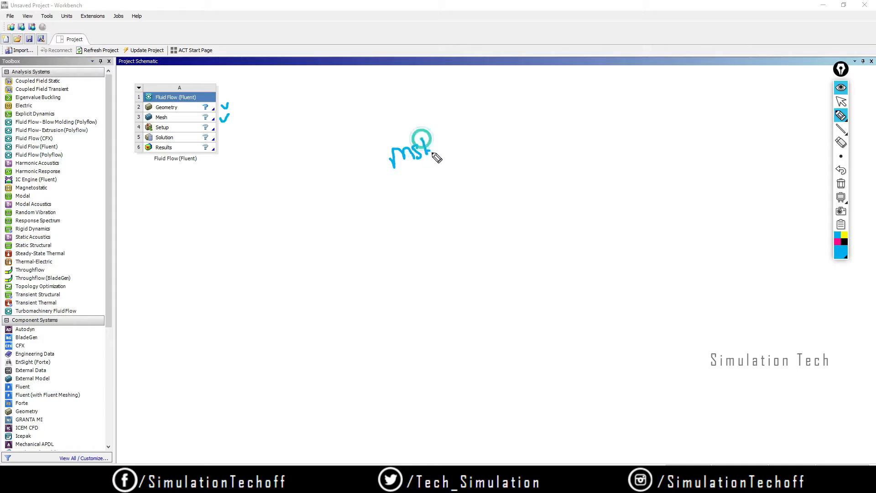
pyautogui.moveTo(365, 142)
pyautogui.mouseDown()
pyautogui.moveTo(369, 153)
pyautogui.moveTo(391, 132)
pyautogui.moveTo(439, 123)
pyautogui.moveTo(442, 177)
pyautogui.moveTo(366, 158)
pyautogui.mouseUp()
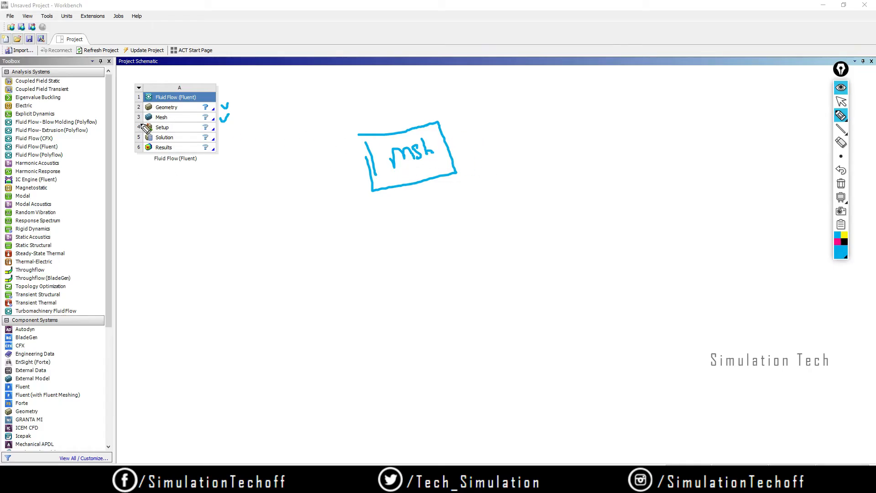
pyautogui.click(842, 184)
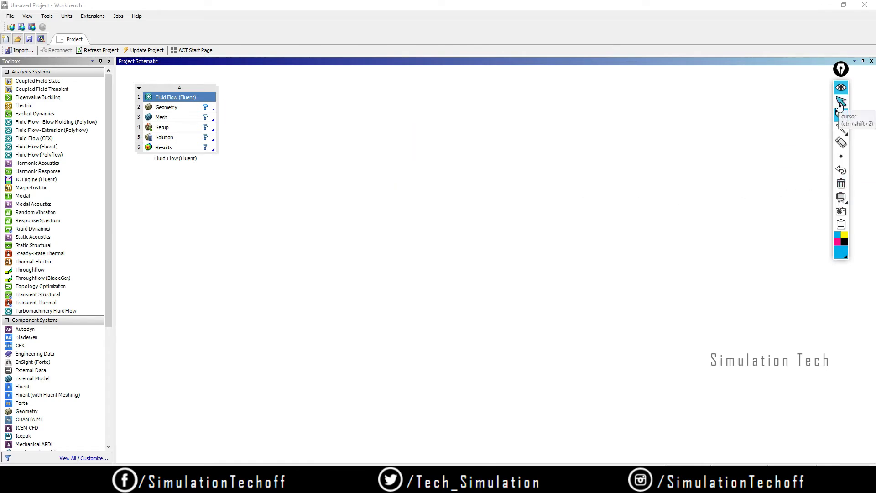
# Step: Open the Geometry cell of the Fluid Flow (Fluent) system in DesignModeler
pyautogui.click(840, 103)
pyautogui.click(841, 89)
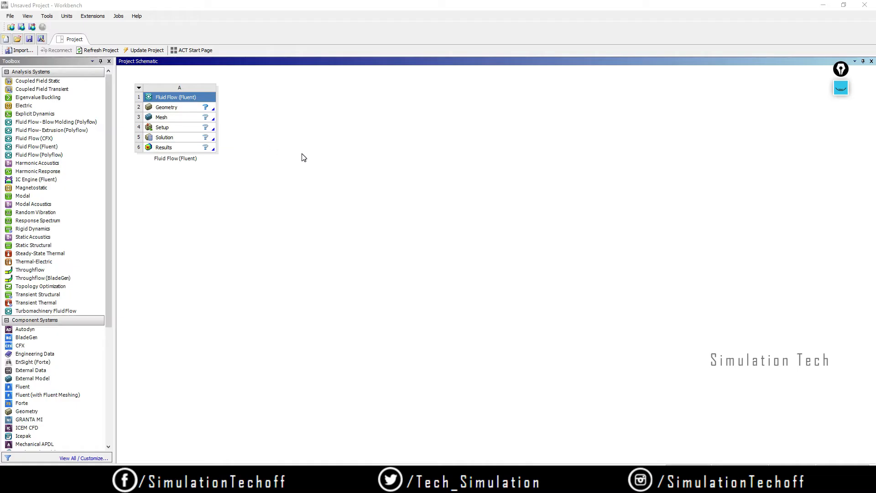
pyautogui.doubleClick(175, 109)
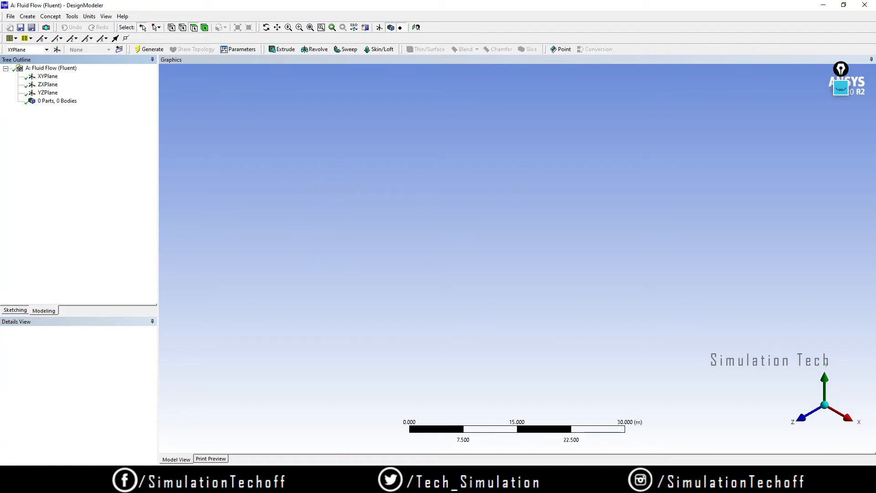
# Step: Switch to PowerPoint to review the Problem Statement slide's flow domain dimensions, and return to DesignModeler
pyautogui.hotkey('alt', 'Tab')
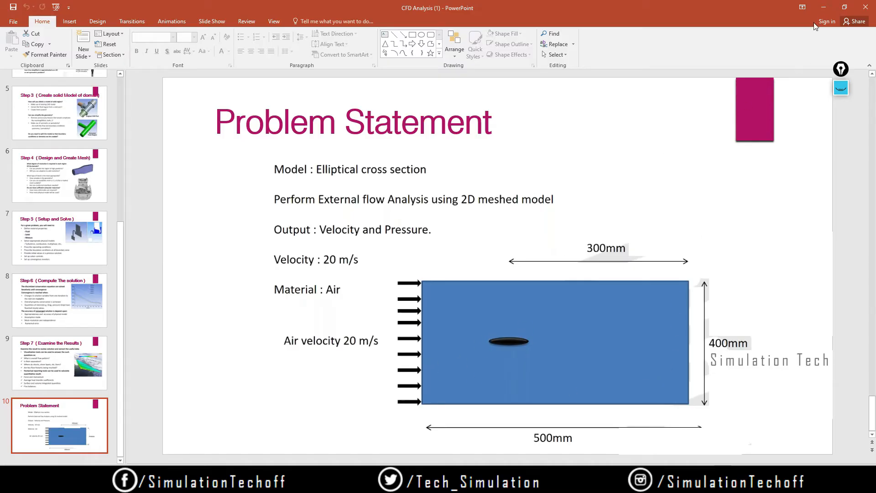
pyautogui.click(824, 7)
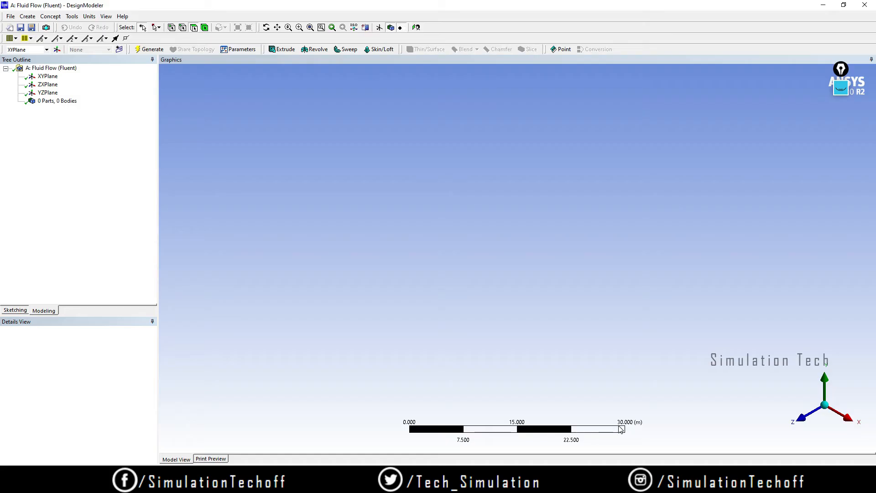
# Step: Set the DesignModeler length unit to millimeter
pyautogui.click(104, 16)
pyautogui.moveTo(91, 17)
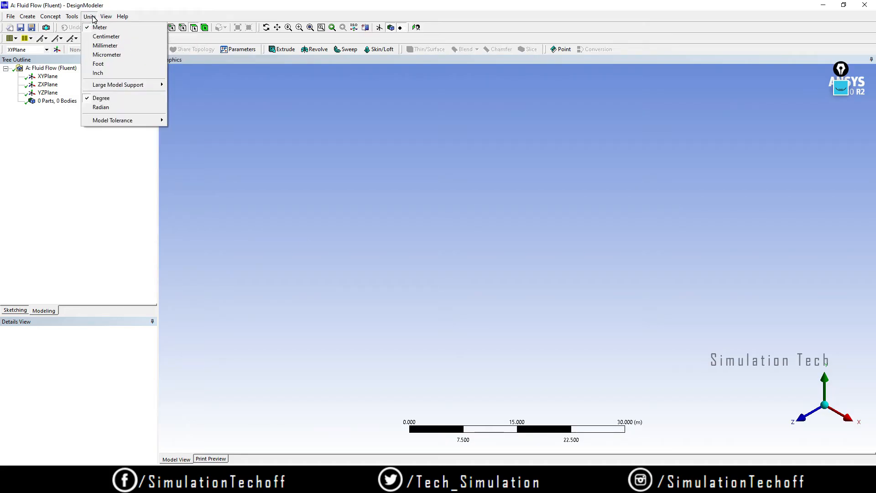
pyautogui.click(98, 45)
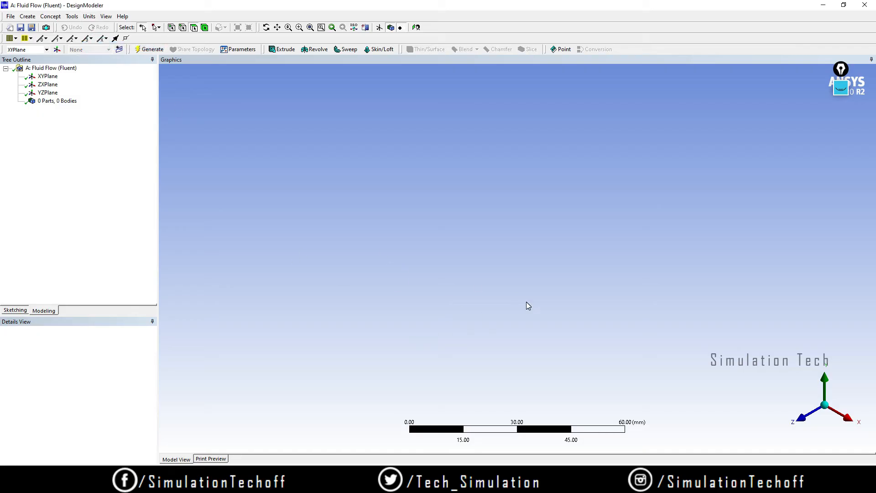
# Step: Sketch a rectangle about 109 mm wide and 64 mm high around the origin on the XYPlane, viewed face-on
pyautogui.click(44, 77)
pyautogui.rightClick(45, 78)
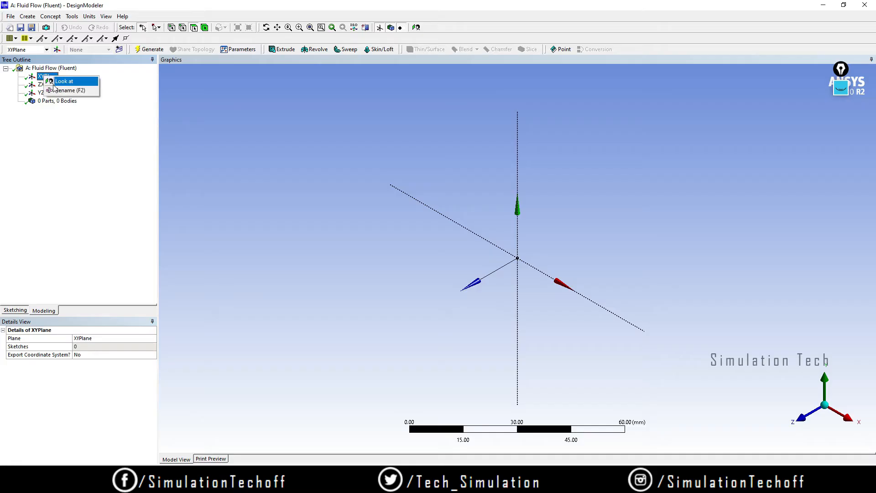
pyautogui.click(63, 82)
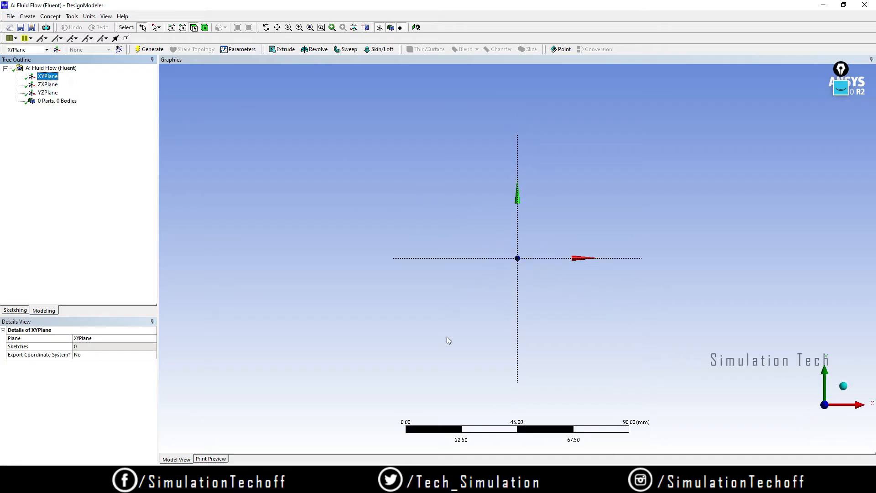
pyautogui.click(10, 311)
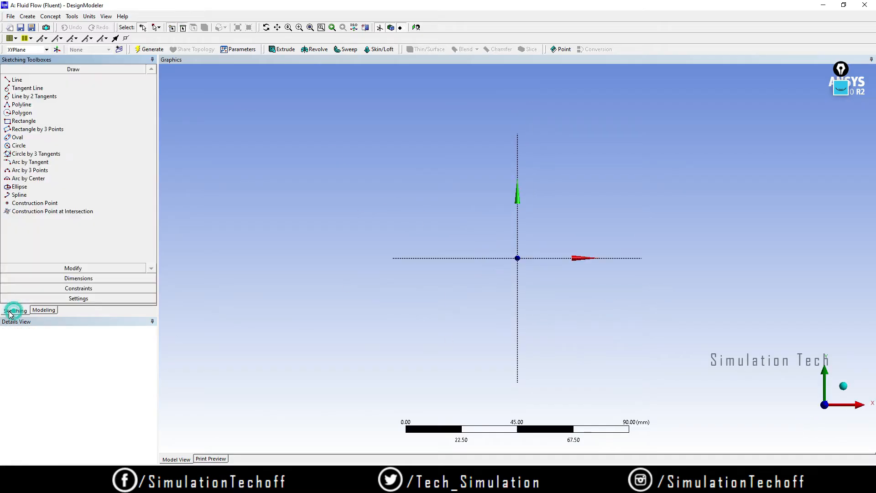
pyautogui.click(28, 121)
pyautogui.click(396, 180)
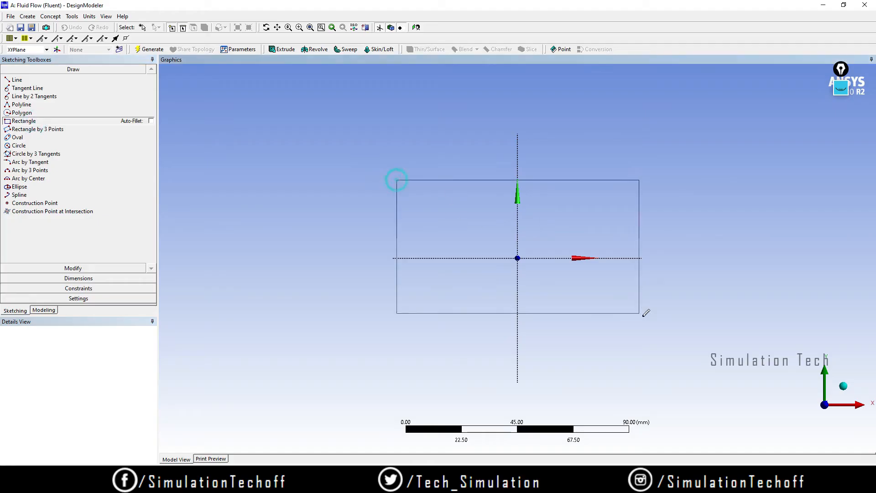
pyautogui.click(668, 338)
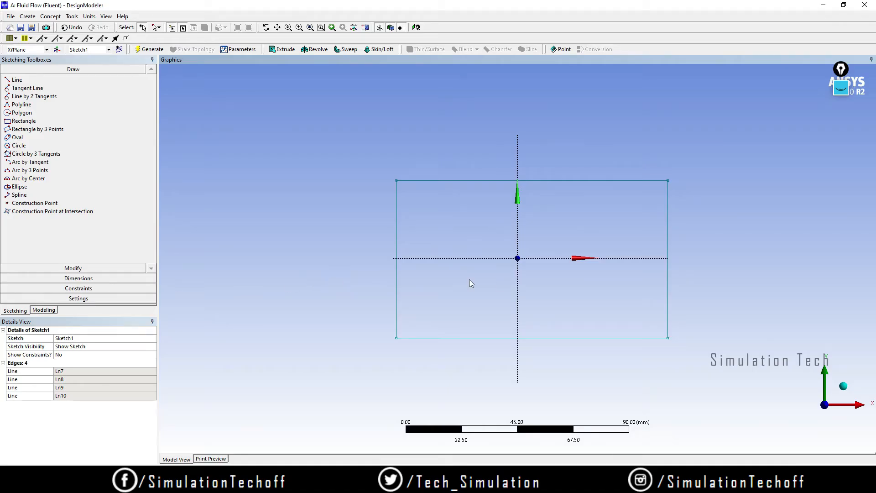
# Step: Check the flow domain layout in PowerPoint, return to DesignModeler, and make the rectangle's horizontal edges symmetric about the X axis
pyautogui.hotkey('alt', 'Tab')
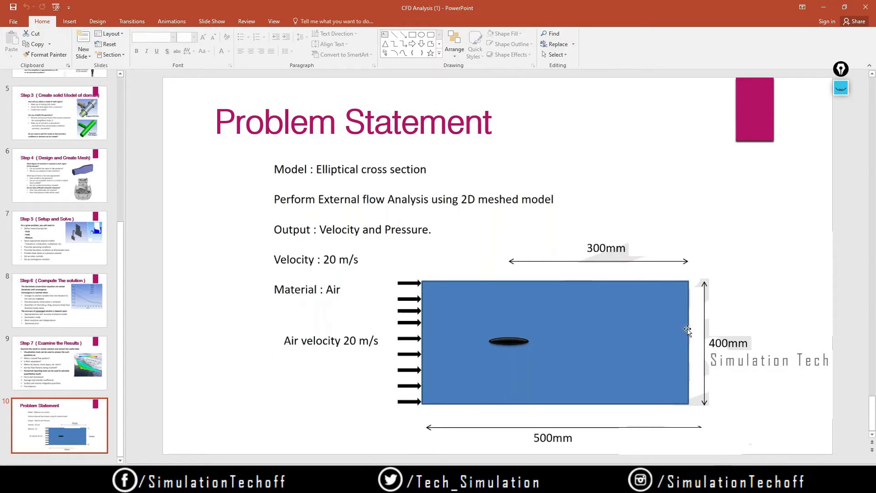
pyautogui.click(825, 10)
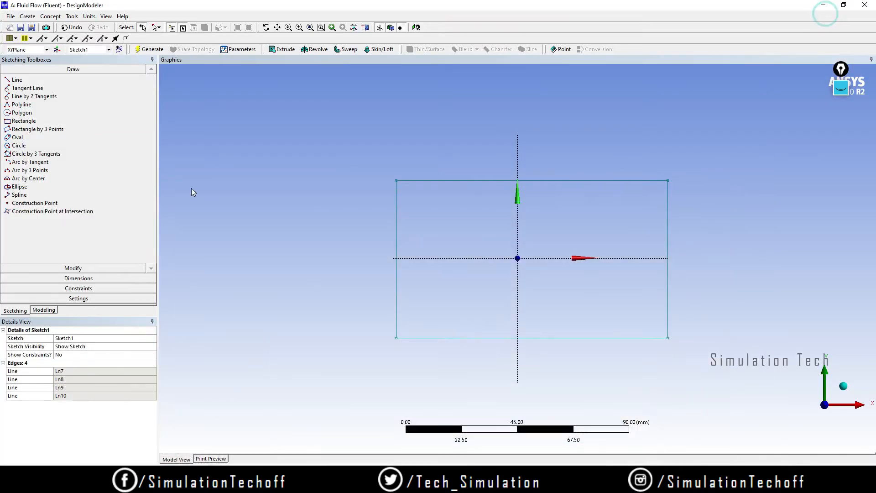
pyautogui.click(76, 289)
pyautogui.click(53, 168)
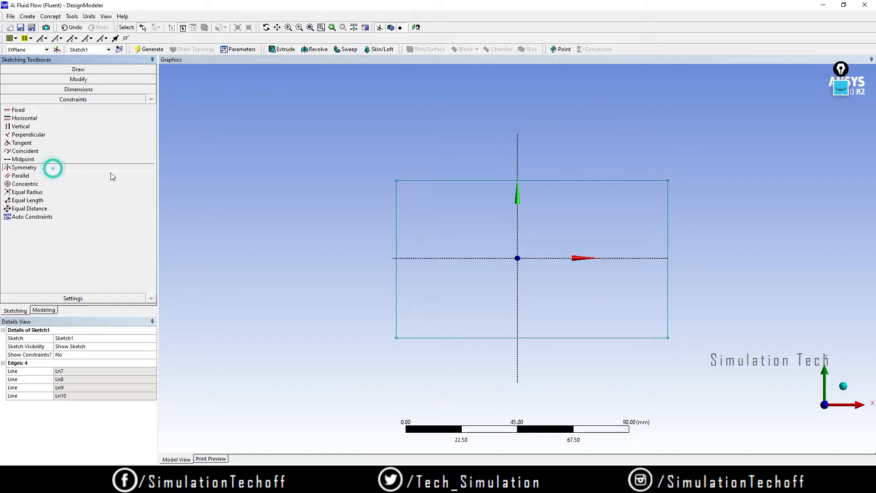
pyautogui.click(450, 258)
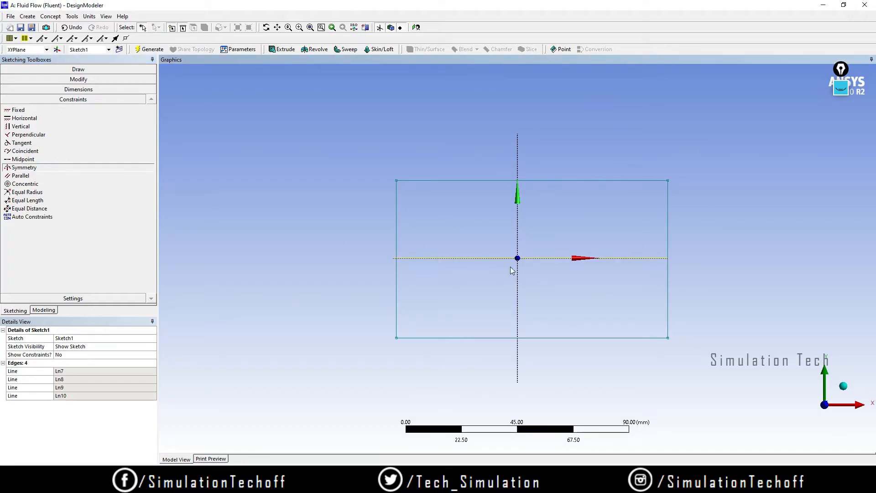
pyautogui.click(476, 338)
pyautogui.click(474, 180)
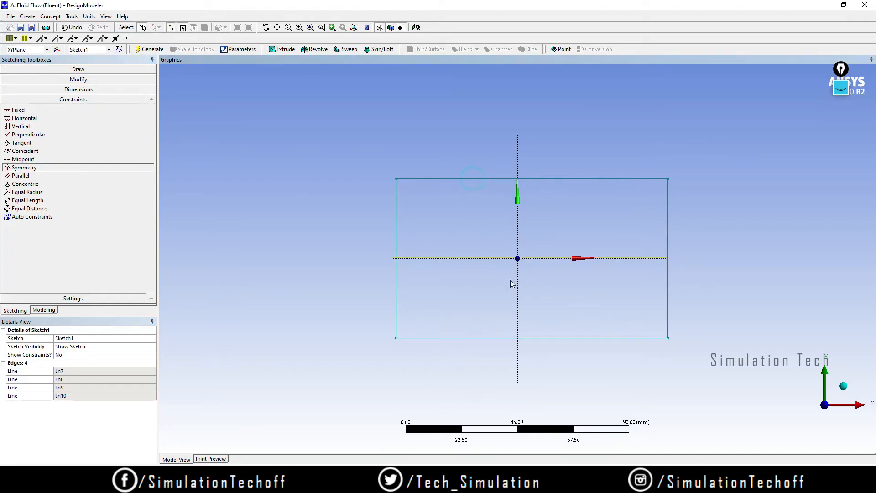
pyautogui.press('Escape')
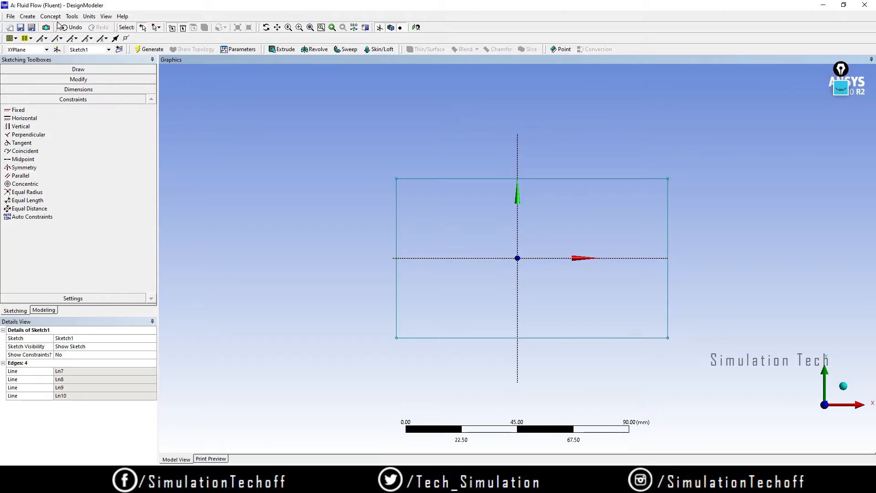
# Step: Dimension the rectangle's height on its outlet-side vertical edge and set it to 400 mm
pyautogui.click(64, 90)
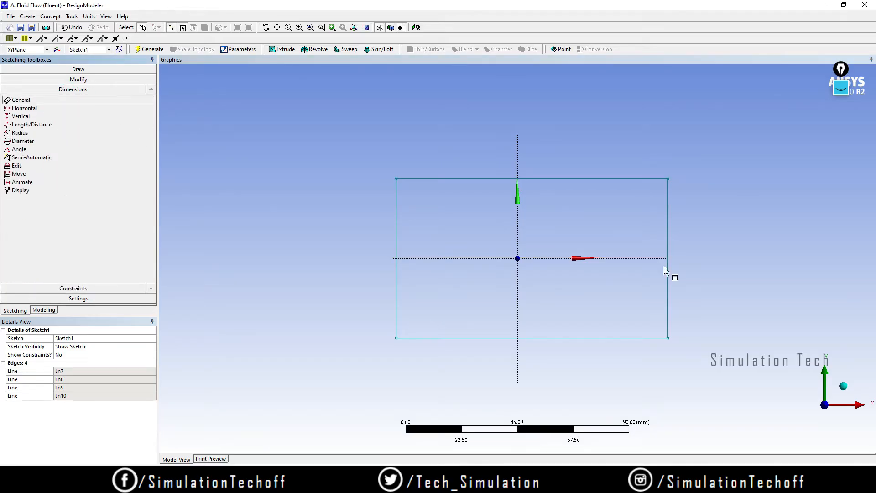
pyautogui.click(668, 297)
pyautogui.click(714, 284)
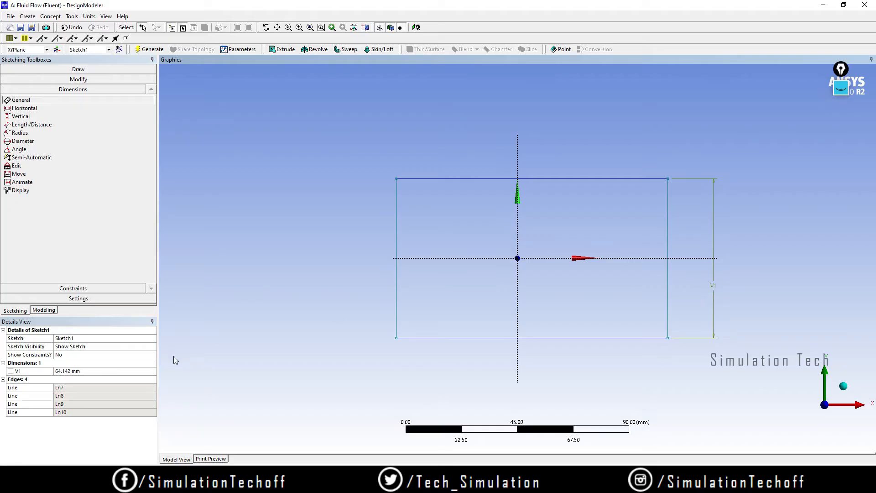
pyautogui.click(98, 371)
pyautogui.write('40')
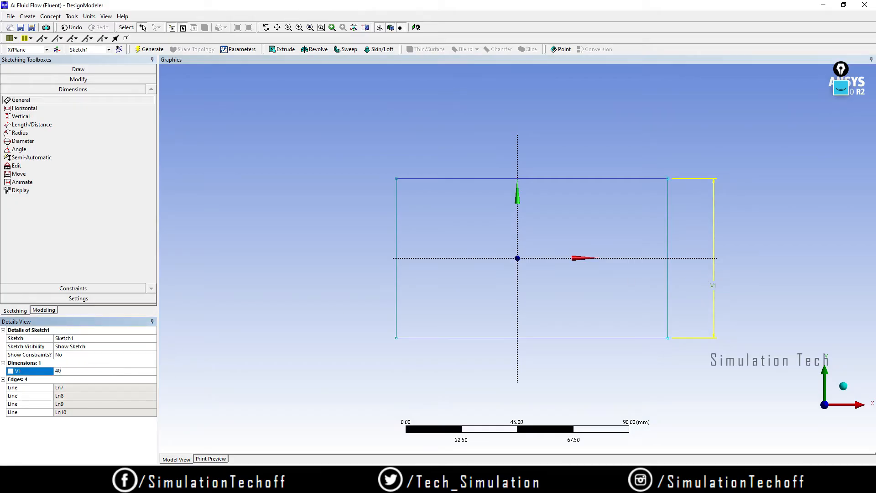
pyautogui.write('0')
pyautogui.press('Return')
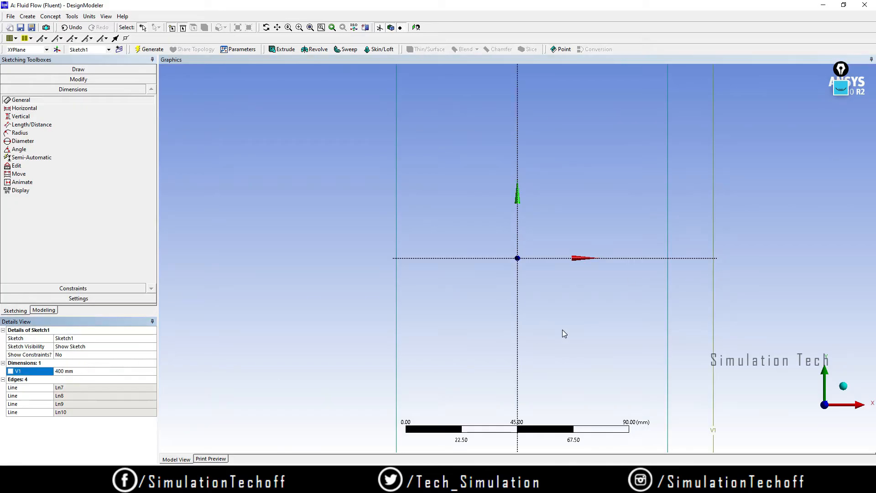
# Step: Dimension the rectangle's width along its lower edge and set it to 500 mm
pyautogui.scroll(-7, 571, 334)
pyautogui.keyDown('ctrl'); pyautogui.moveTo(527, 330); pyautogui.dragTo(519, 271, button='middle'); pyautogui.keyUp('ctrl')
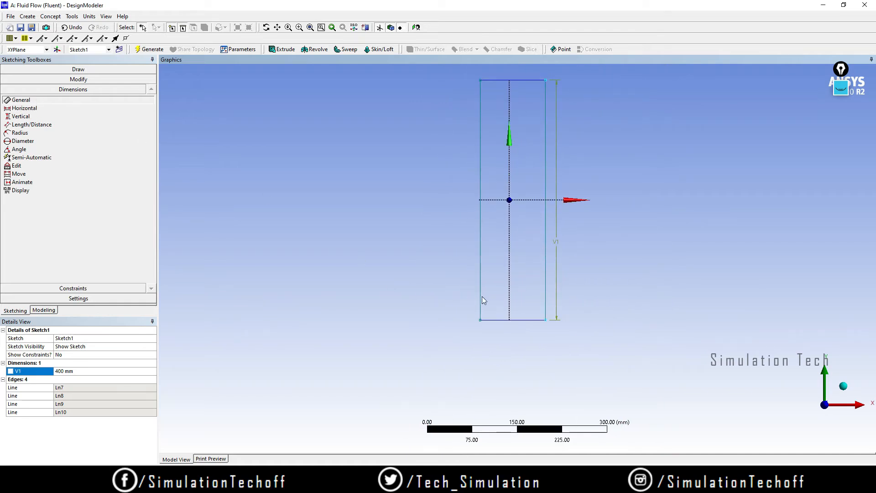
pyautogui.click(532, 320)
pyautogui.click(522, 346)
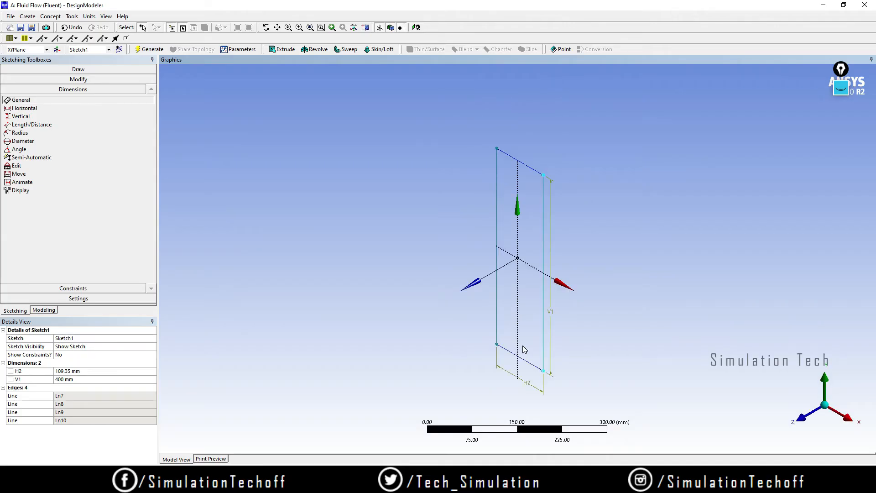
pyautogui.click(79, 372)
pyautogui.write('5')
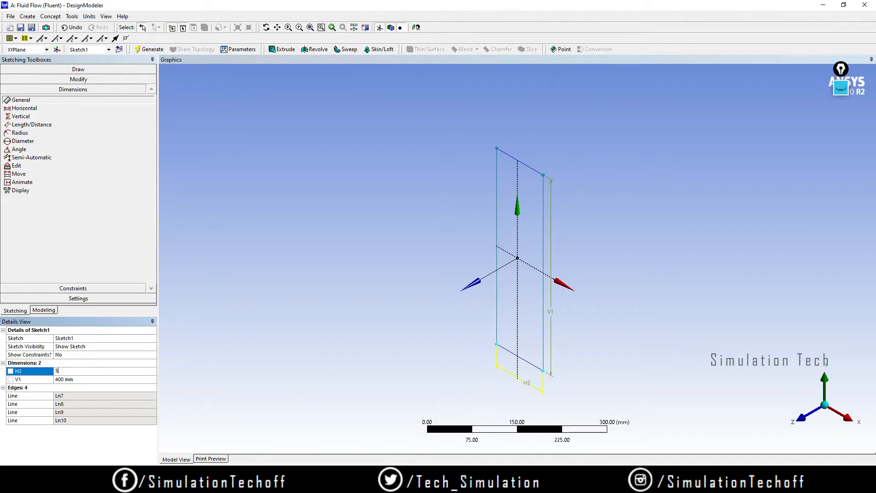
pyautogui.write('00')
pyautogui.press('Return')
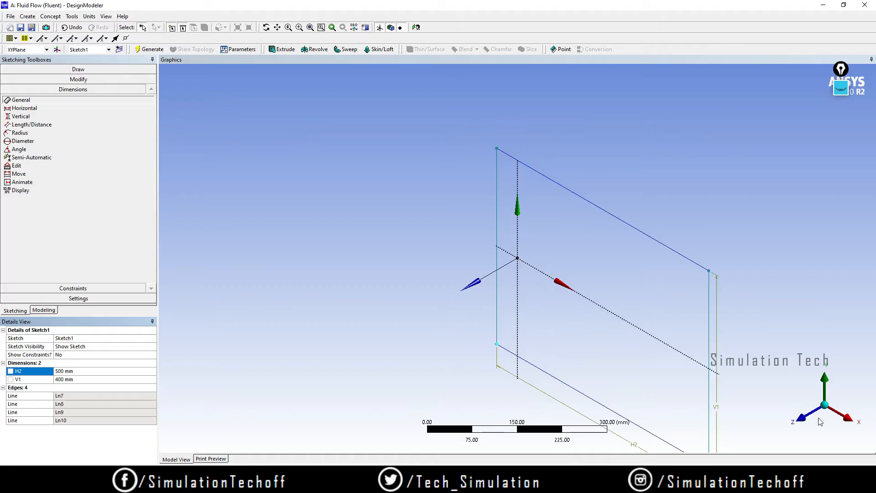
# Step: Check the ellipse offset in PowerPoint, and set the horizontal distance from the Y axis to the rectangle's positive-X edge to 300 mm
pyautogui.click(802, 418)
pyautogui.moveTo(641, 338); pyautogui.dragTo(569, 323)
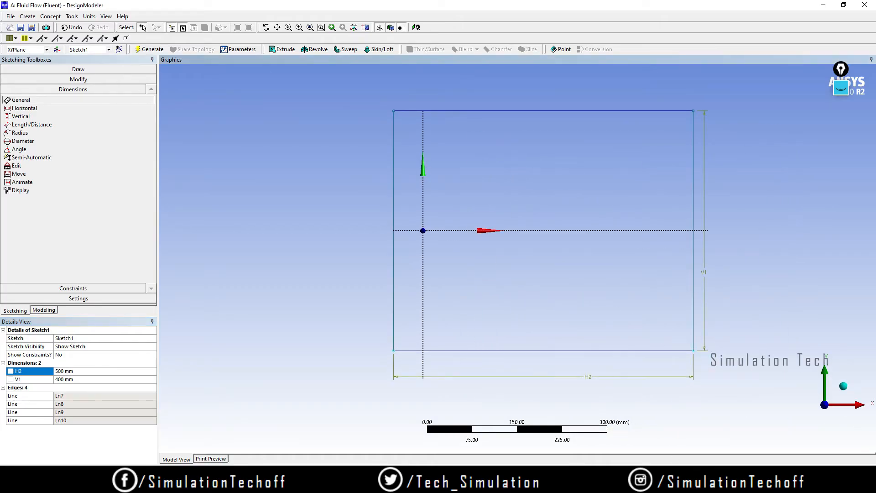
pyautogui.hotkey('alt', 'Tab')
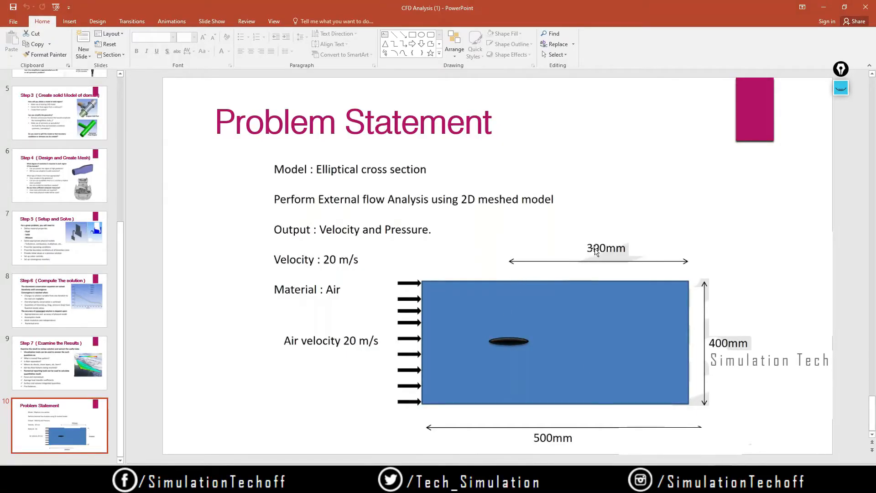
pyautogui.click(824, 7)
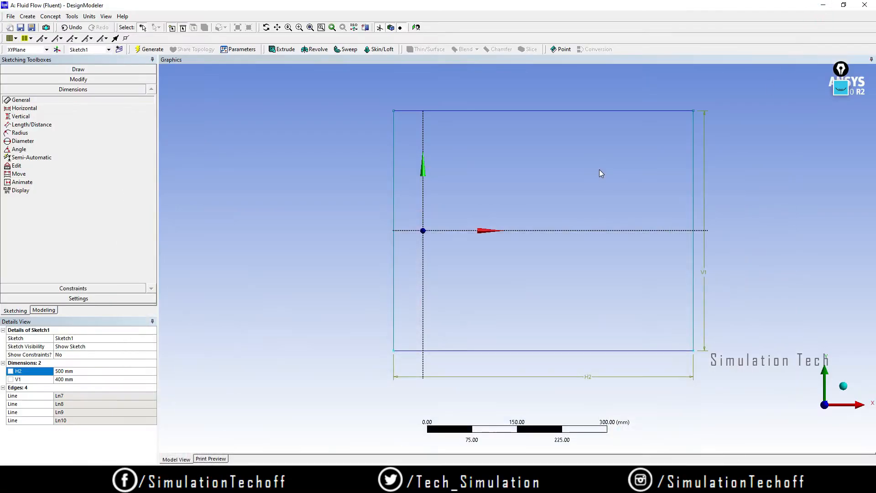
pyautogui.click(47, 110)
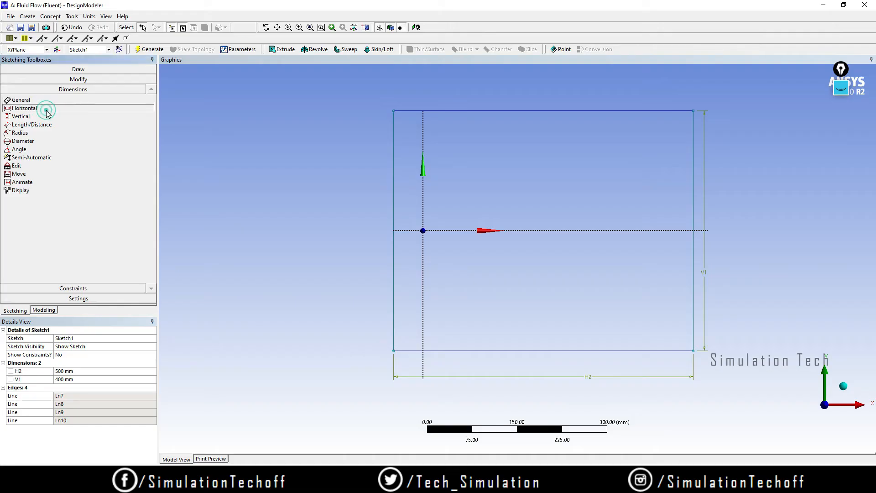
pyautogui.click(420, 201)
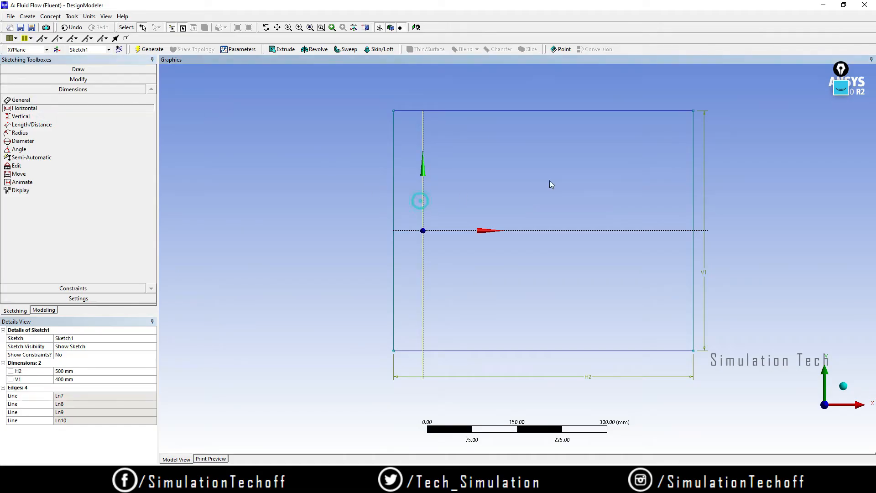
pyautogui.click(694, 196)
pyautogui.click(516, 82)
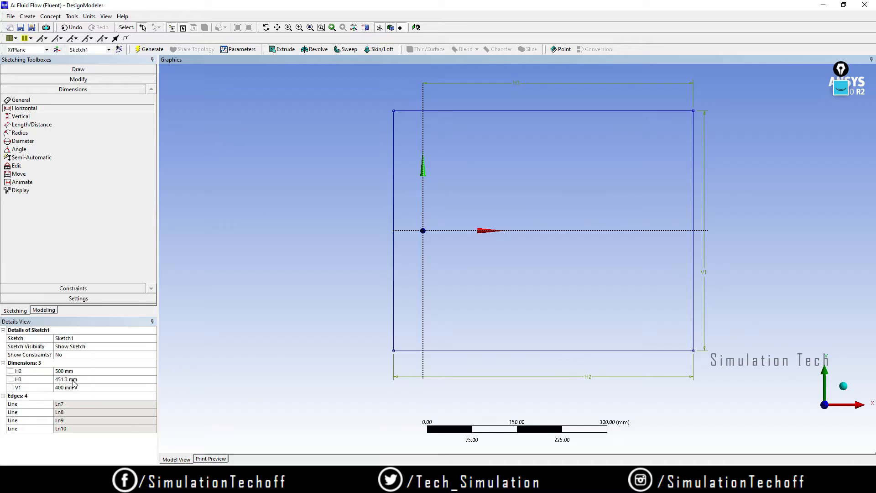
pyautogui.click(68, 380)
pyautogui.write('300')
pyautogui.press('Return')
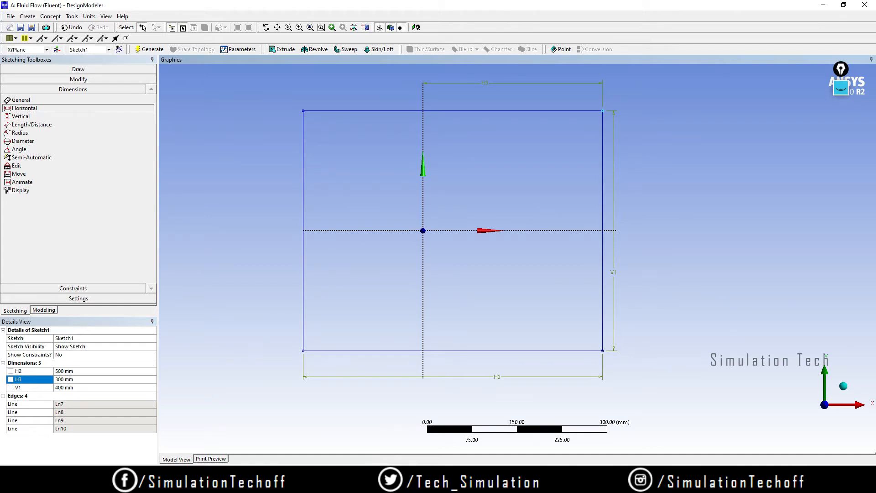
# Step: Review the ellipse on the PowerPoint slide, and sketch an ellipse centred on the origin with a horizontal major radius of about 43 mm
pyautogui.hotkey('alt', 'Tab')
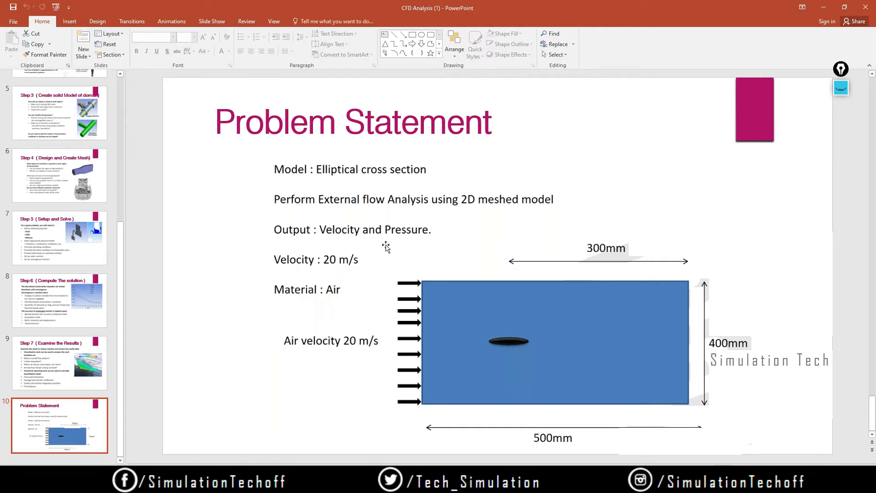
pyautogui.click(824, 8)
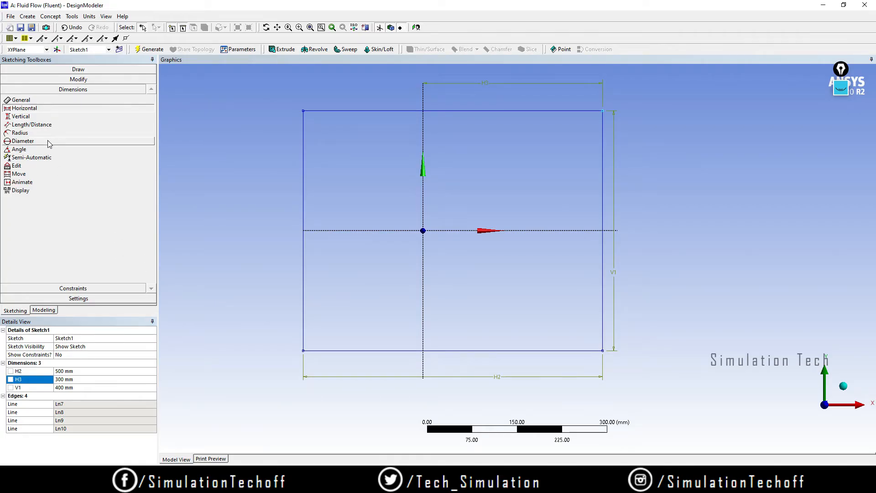
pyautogui.click(79, 79)
pyautogui.click(80, 70)
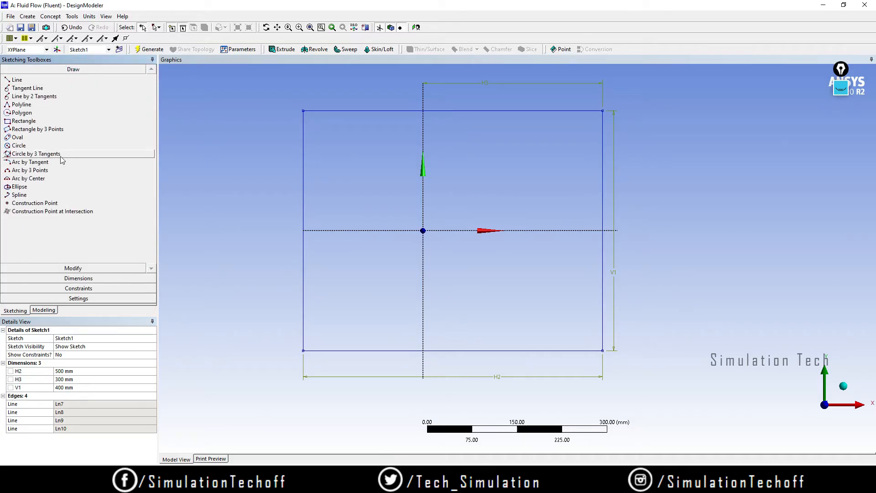
pyautogui.click(62, 187)
pyautogui.click(423, 230)
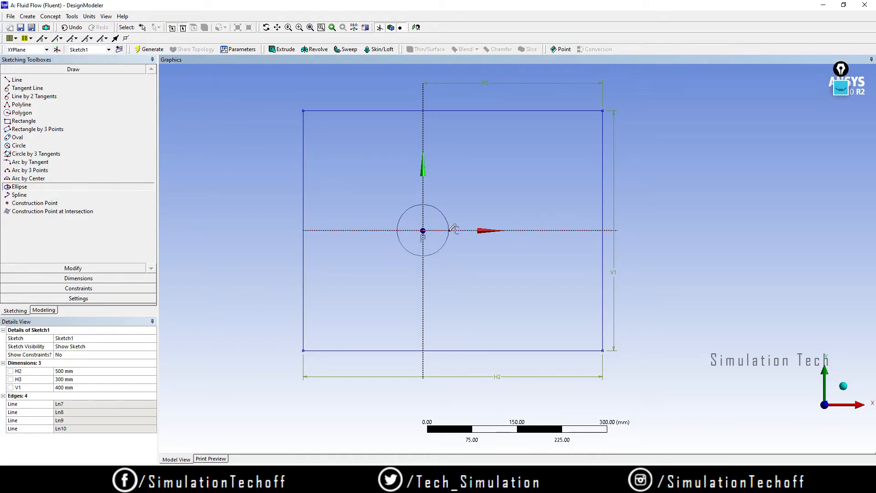
pyautogui.click(449, 231)
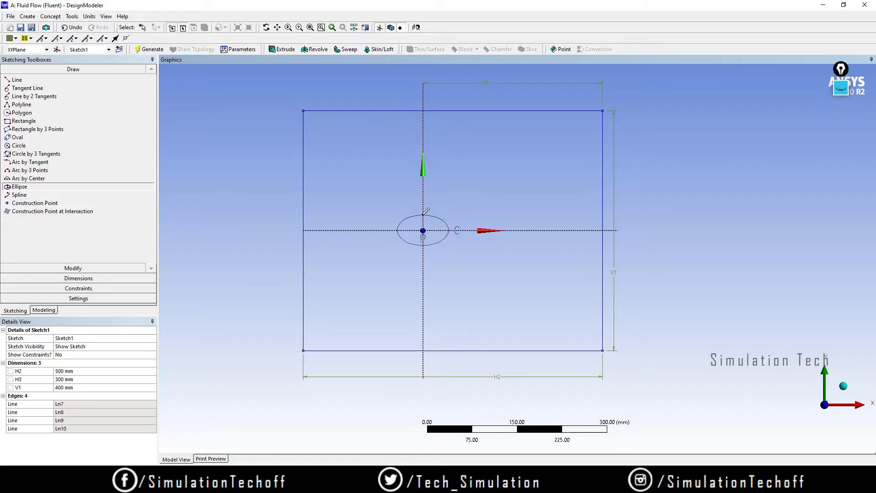
pyautogui.click(423, 215)
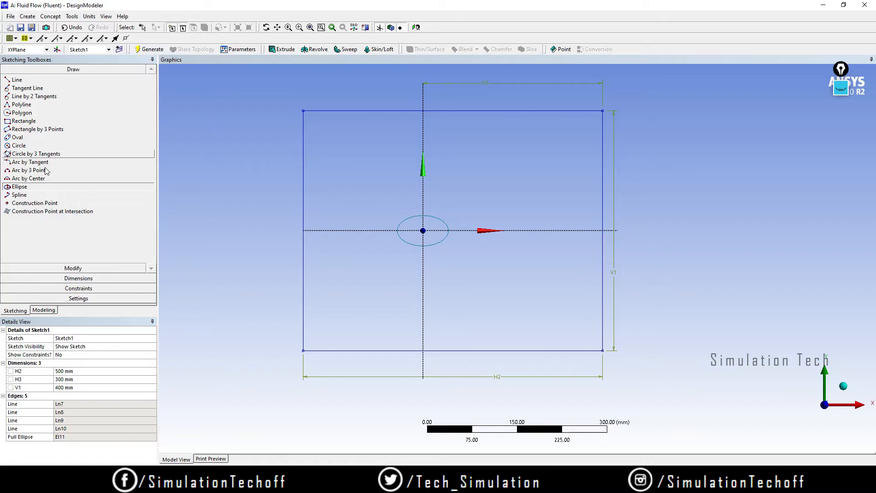
# Step: Dimension the ellipse's major radius and set it to 75 mm
pyautogui.click(85, 280)
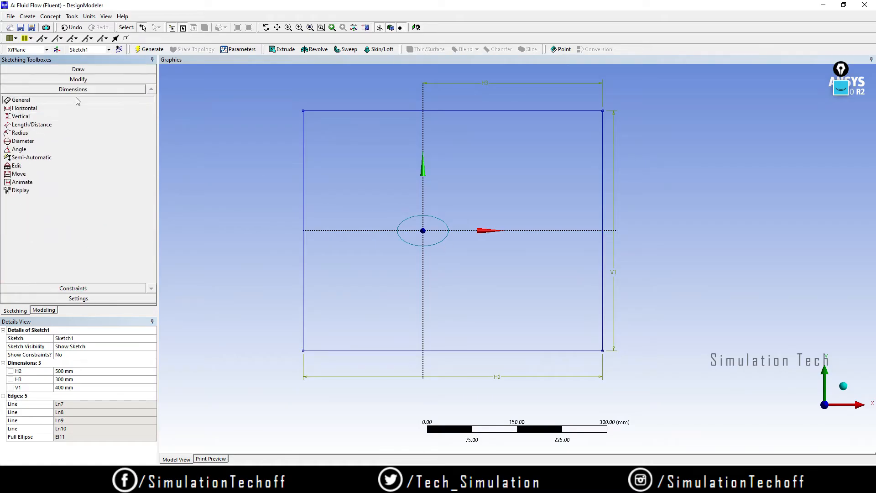
pyautogui.click(449, 232)
pyautogui.click(483, 200)
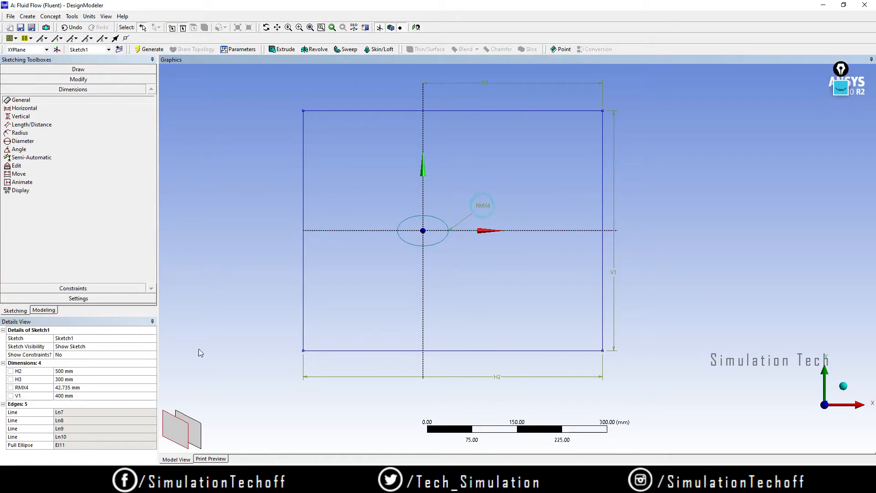
pyautogui.click(92, 387)
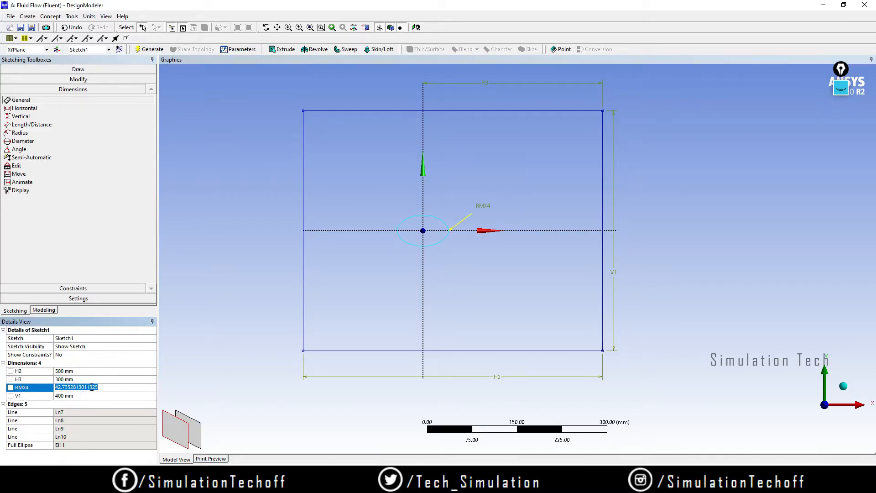
pyautogui.write('75')
pyautogui.press('Return')
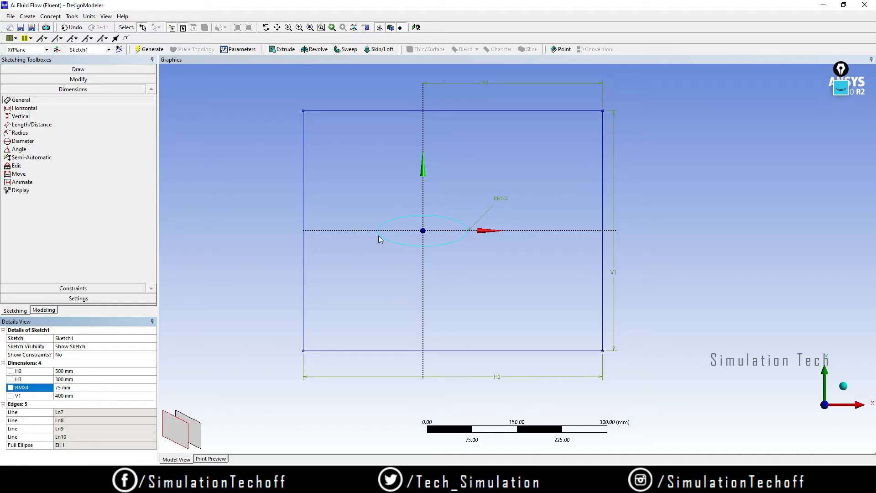
# Step: Dimension the ellipse's minor radius and set it to 15 mm
pyautogui.click(434, 218)
pyautogui.click(442, 196)
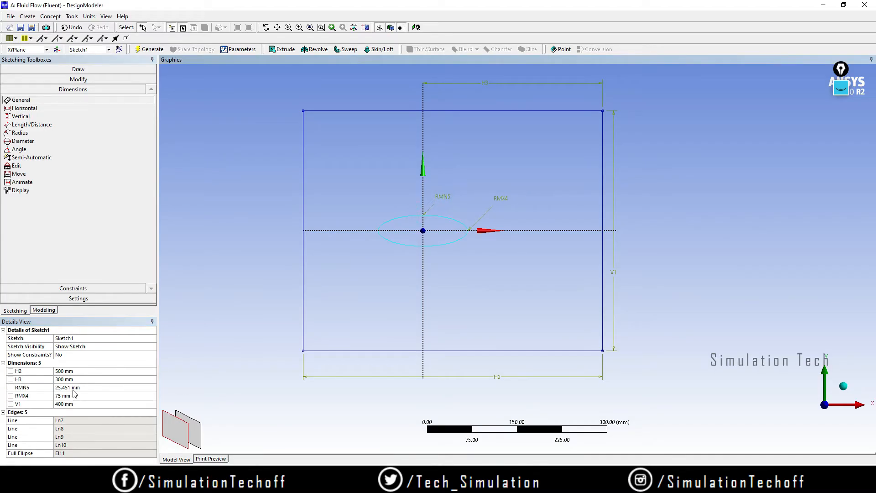
pyautogui.click(68, 387)
pyautogui.write('15')
pyautogui.press('Return')
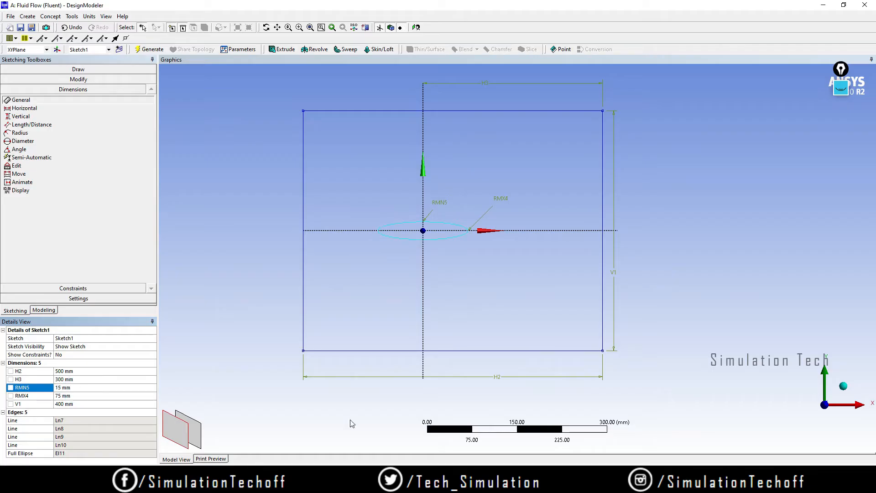
pyautogui.click(699, 306)
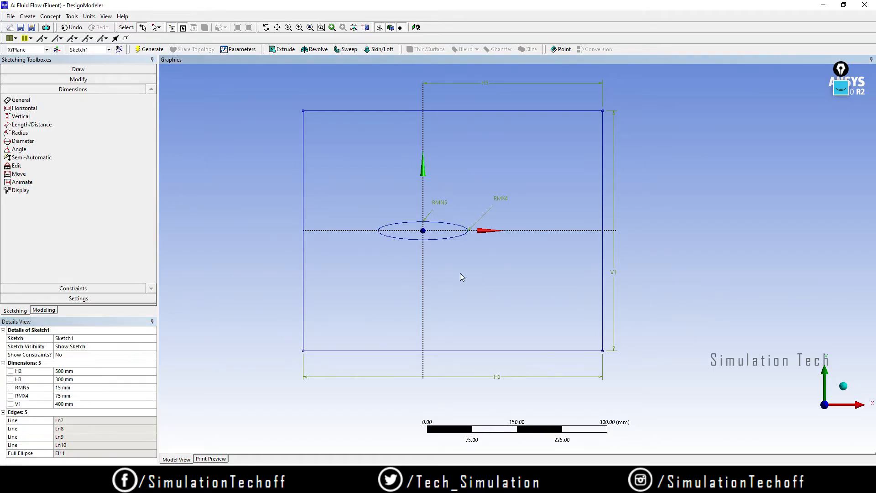
# Step: Leave sketching and start a Surfaces From Sketches feature for the rectangle and ellipse profile
pyautogui.scroll(-3, 456, 271)
pyautogui.keyDown('ctrl'); pyautogui.moveTo(450, 258); pyautogui.dragTo(454, 292, button='middle'); pyautogui.keyUp('ctrl')
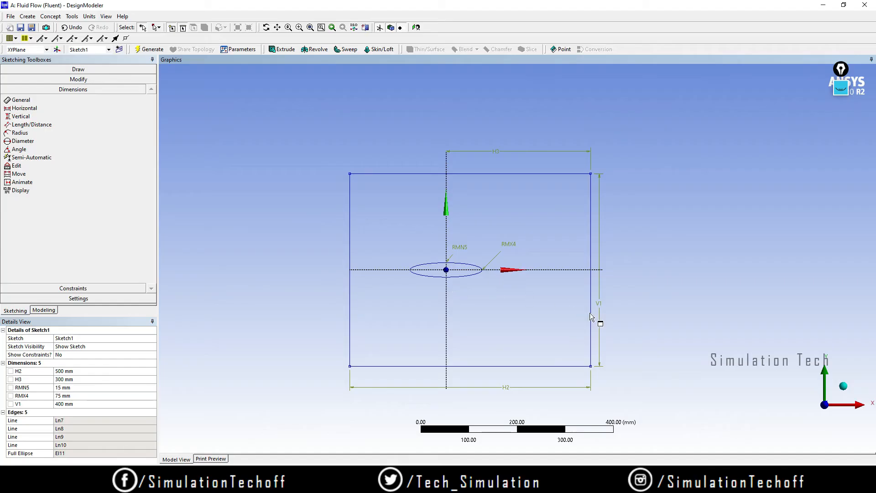
pyautogui.click(44, 310)
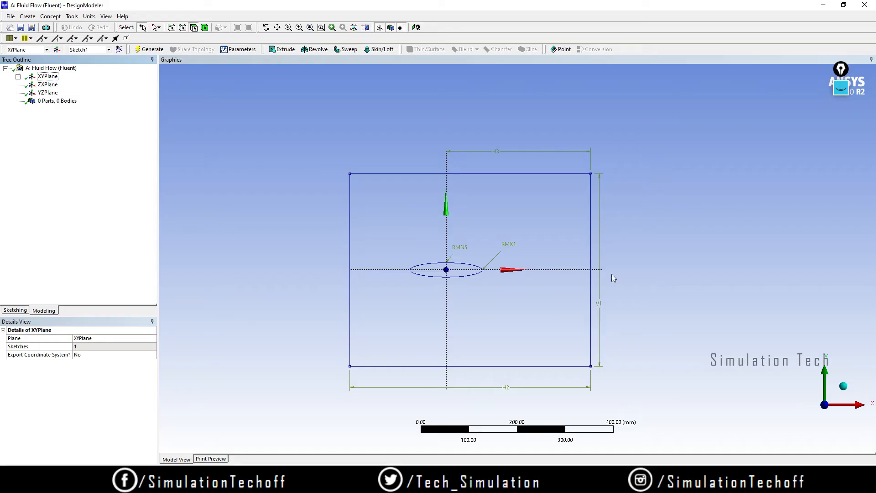
pyautogui.click(50, 17)
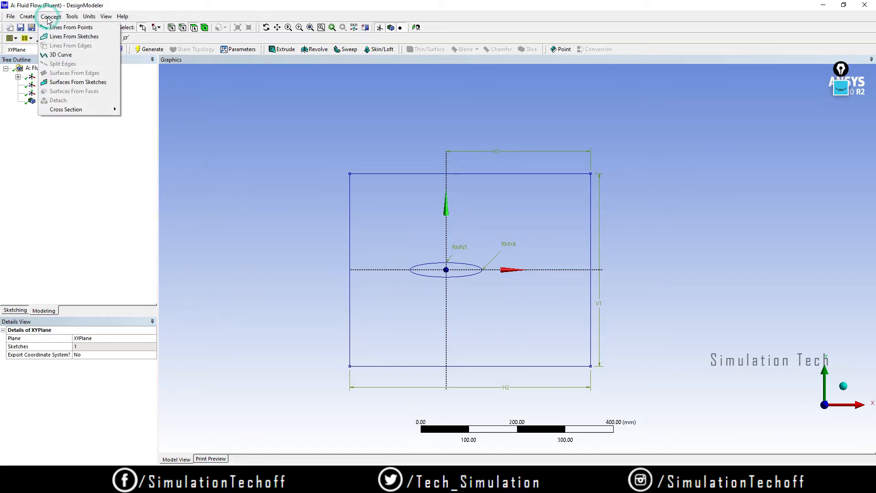
pyautogui.click(79, 85)
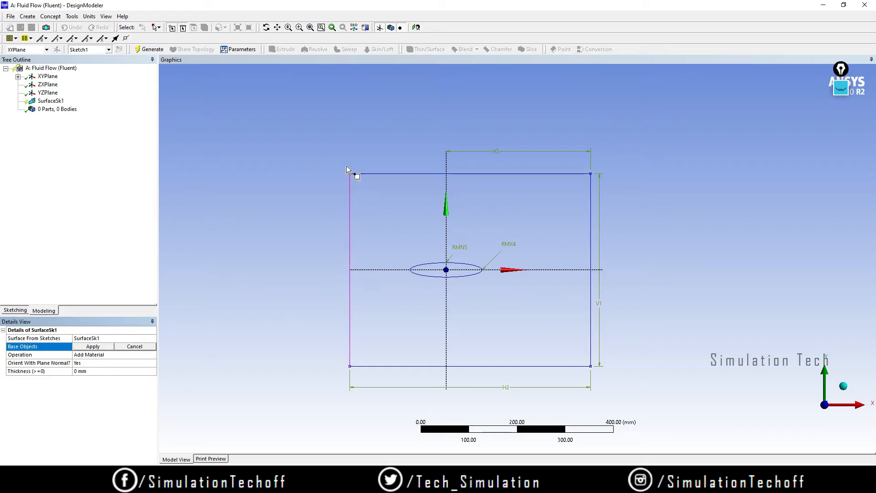
pyautogui.click(349, 231)
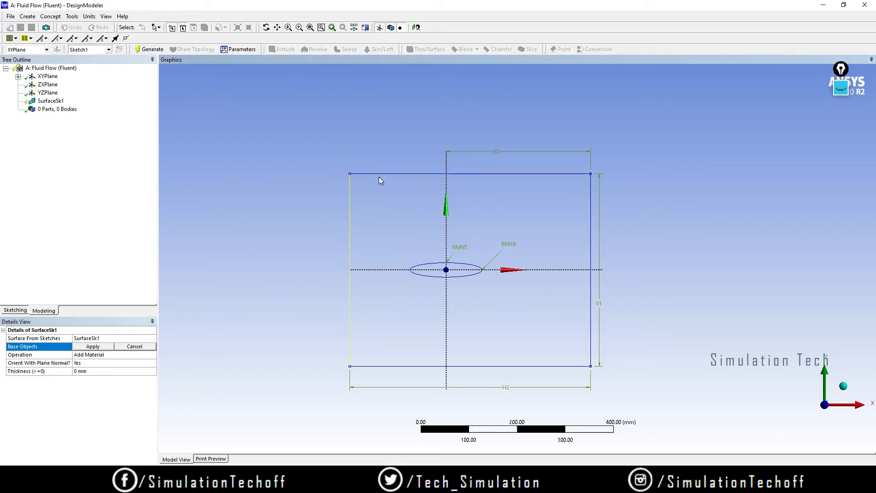
pyautogui.keyDown('ctrl'); pyautogui.click(379, 174); pyautogui.keyUp('ctrl')
pyautogui.click(311, 194)
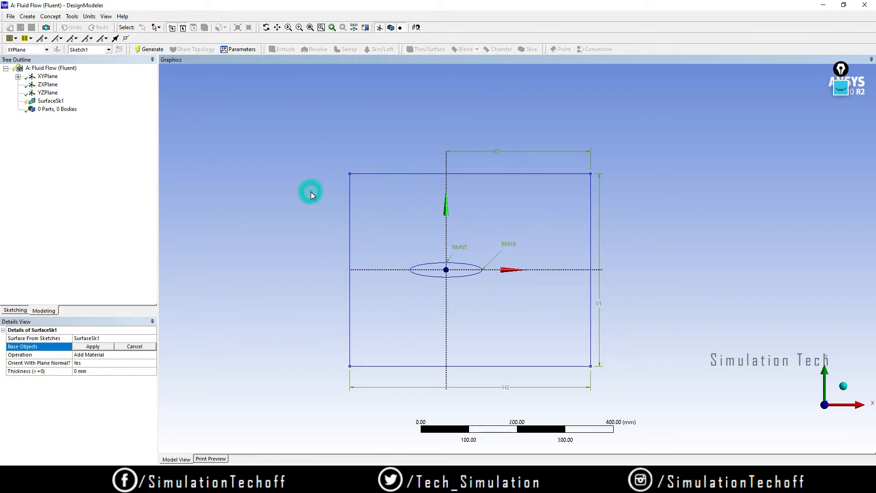
# Step: Assign Sketch1 of the XYPlane as the surface's base object and generate the surface body
pyautogui.click(17, 76)
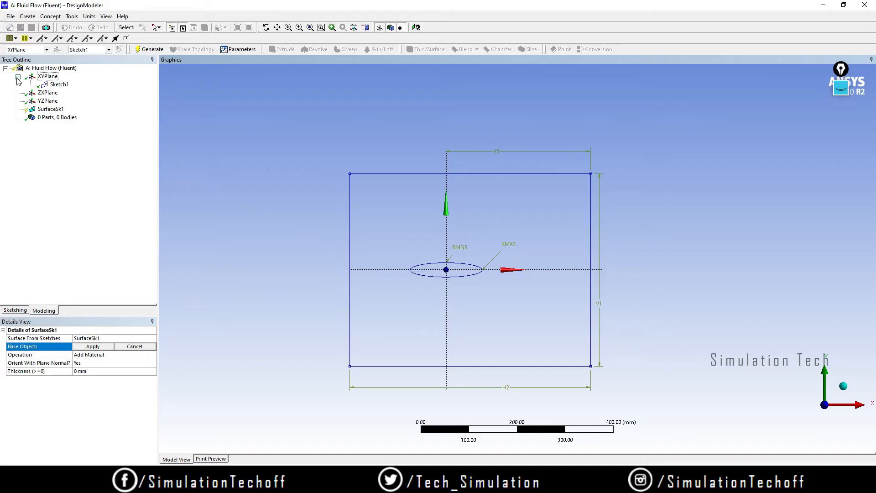
pyautogui.click(60, 85)
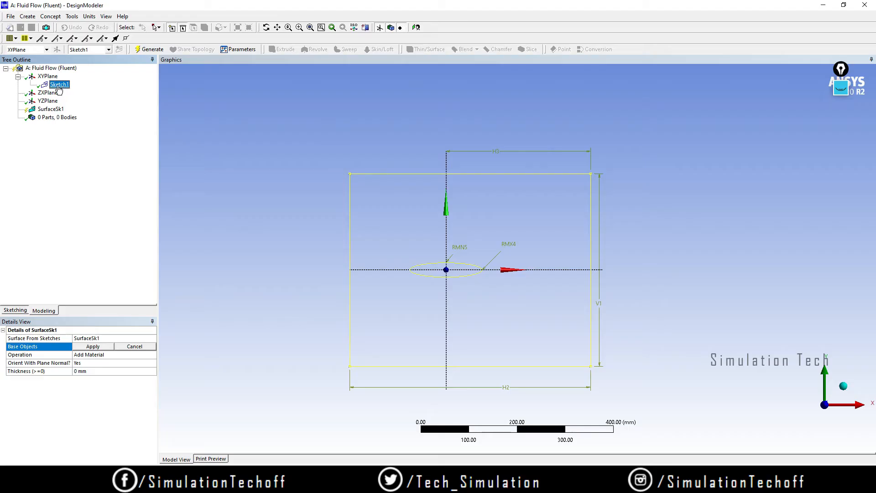
pyautogui.click(92, 347)
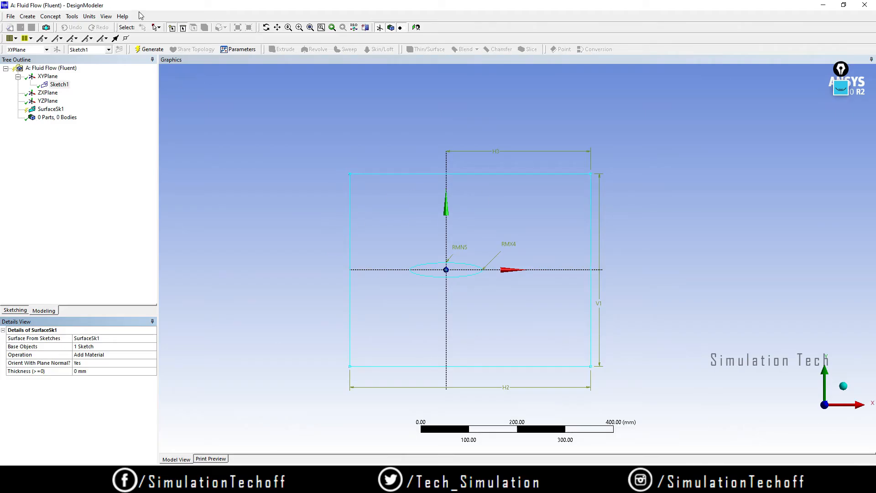
pyautogui.click(140, 52)
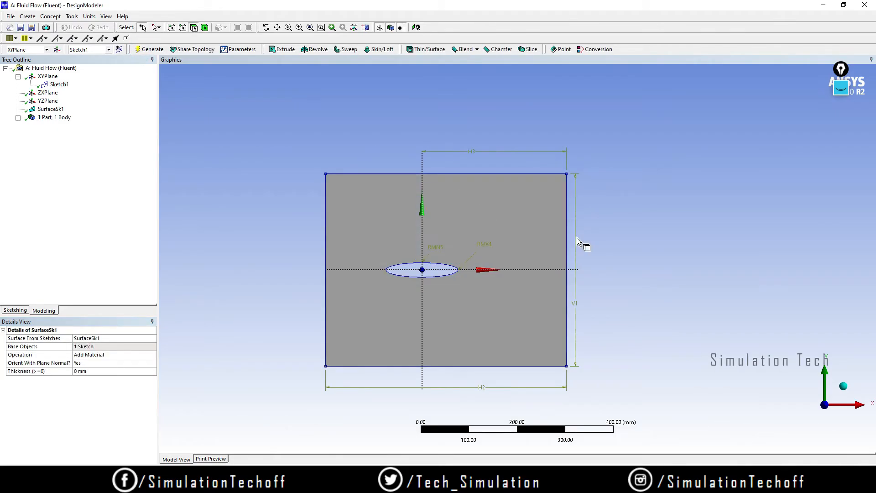
# Step: View the generated surface face-on along Z and select the surface body to show its details
pyautogui.moveTo(658, 297)
pyautogui.mouseDown(button='middle')
pyautogui.moveTo(629, 266)
pyautogui.moveTo(675, 293)
pyautogui.moveTo(595, 242)
pyautogui.moveTo(540, 157)
pyautogui.moveTo(549, 219)
pyautogui.moveTo(623, 315)
pyautogui.mouseUp(button='middle')
pyautogui.click(813, 409)
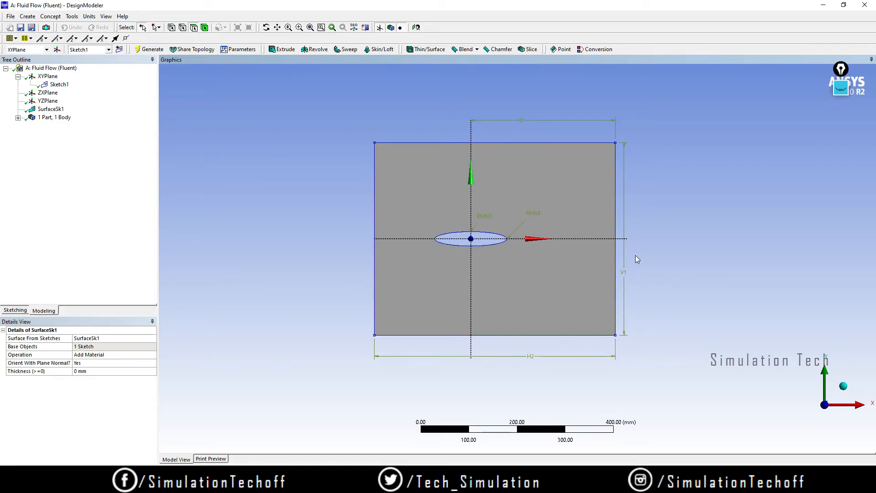
pyautogui.click(17, 117)
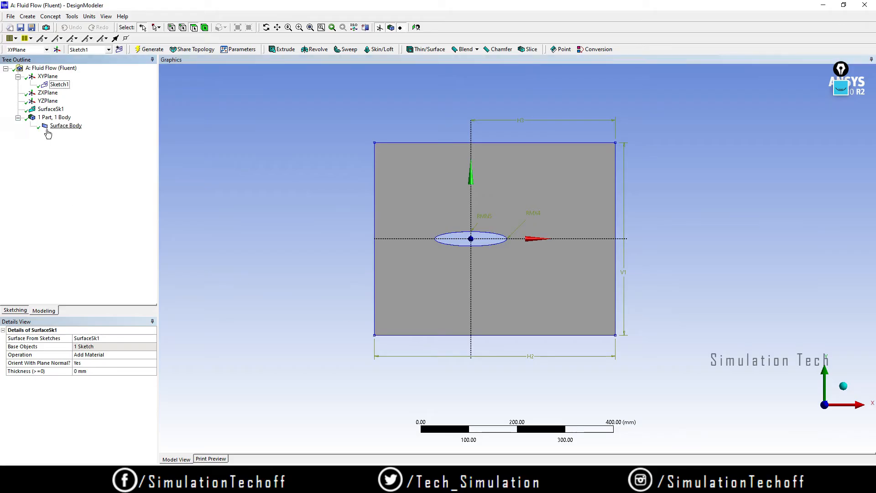
pyautogui.click(64, 126)
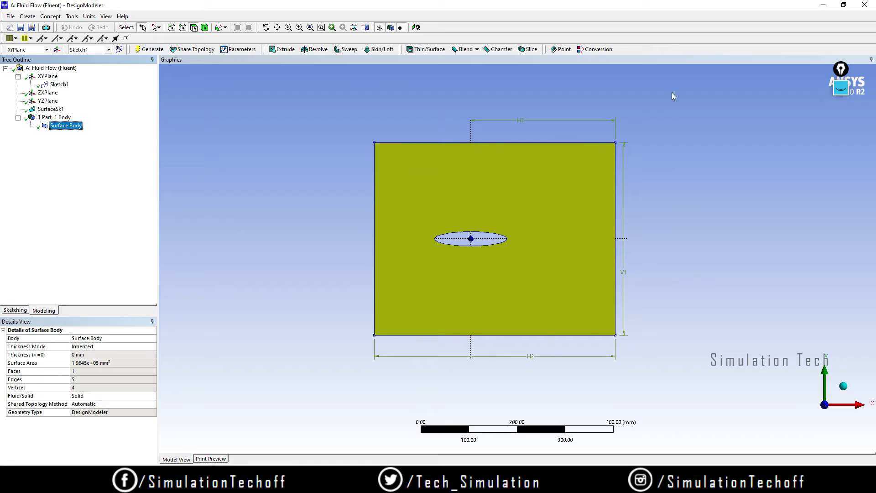
pyautogui.click(841, 89)
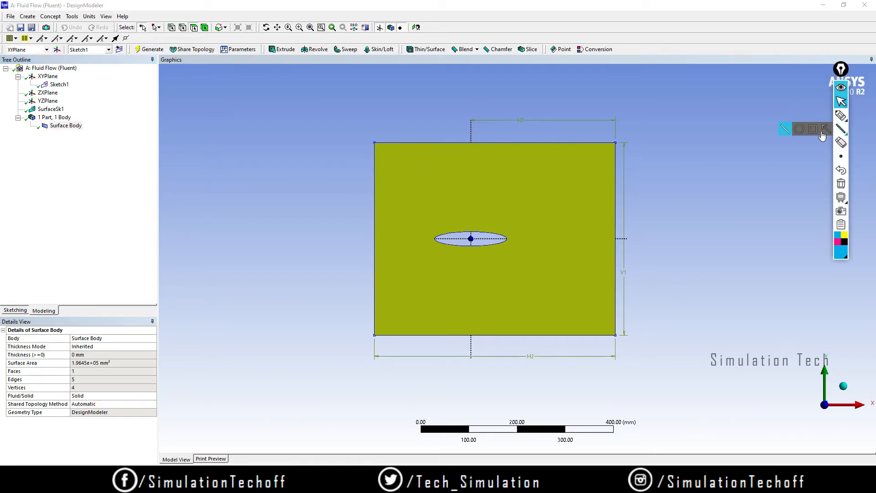
pyautogui.click(814, 130)
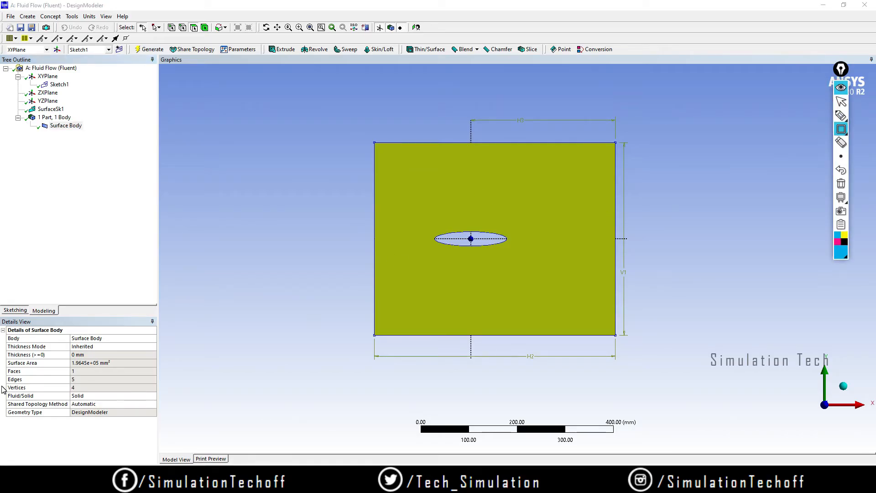
pyautogui.moveTo(1, 386)
pyautogui.mouseDown()
pyautogui.moveTo(20, 402)
pyautogui.moveTo(113, 405)
pyautogui.mouseUp()
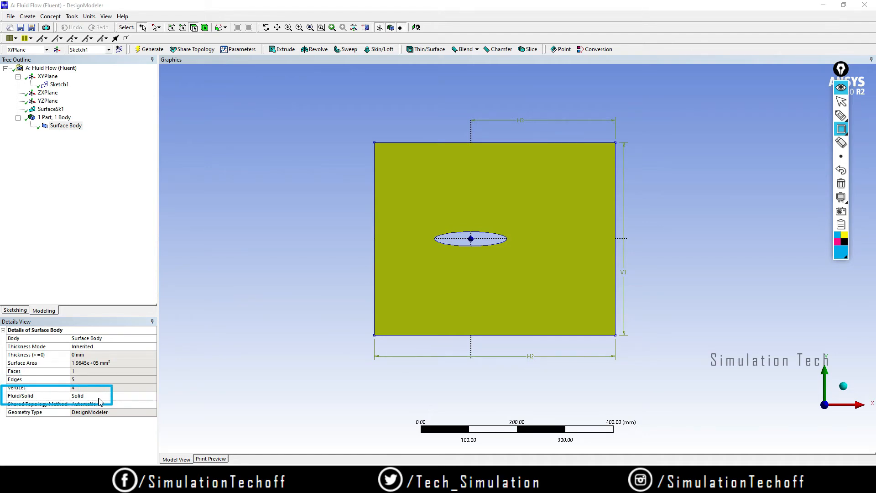
pyautogui.click(841, 184)
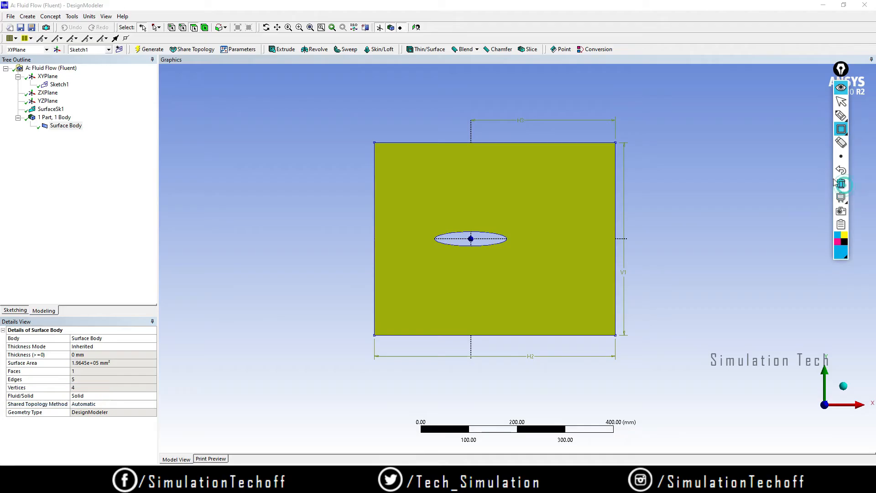
pyautogui.click(845, 117)
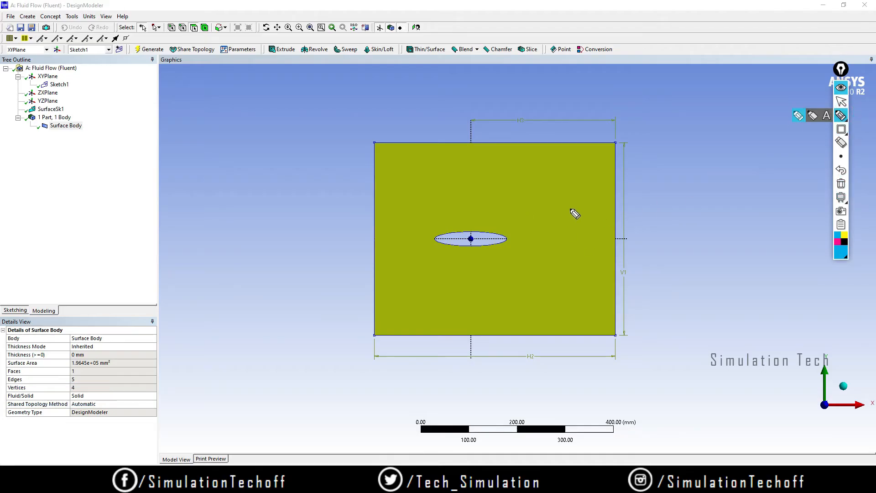
pyautogui.moveTo(555, 205)
pyautogui.mouseDown()
pyautogui.moveTo(562, 220)
pyautogui.moveTo(587, 196)
pyautogui.moveTo(579, 199)
pyautogui.mouseUp()
pyautogui.click(839, 186)
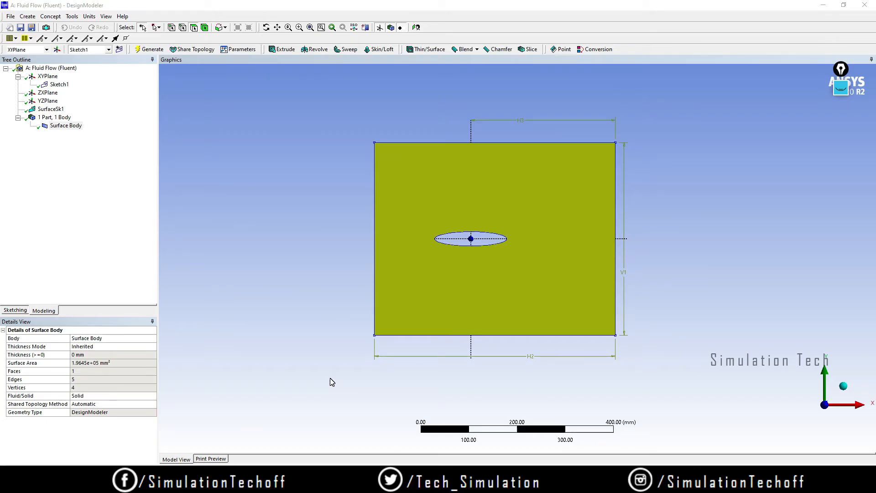
# Step: Set the surface body's Fluid/Solid property to Fluid and clear the selection
pyautogui.click(155, 396)
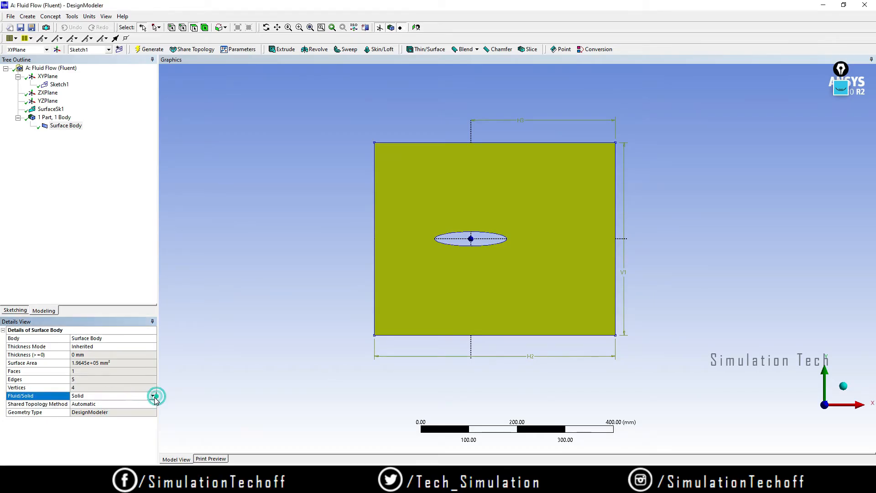
pyautogui.click(153, 396)
pyautogui.click(117, 403)
pyautogui.click(248, 365)
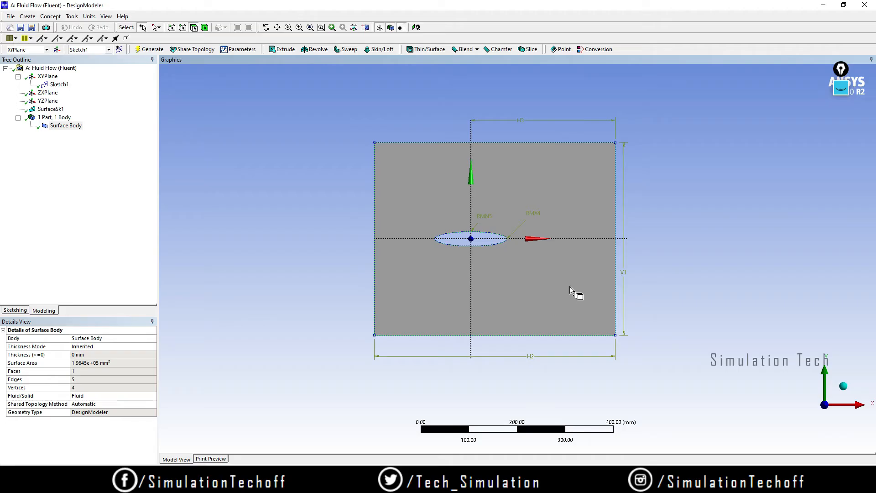
# Step: Return to the Workbench project and open the Mesh cell of the Fluid Flow (Fluent) system in Meshing
pyautogui.moveTo(840, 68); pyautogui.dragTo(805, 35)
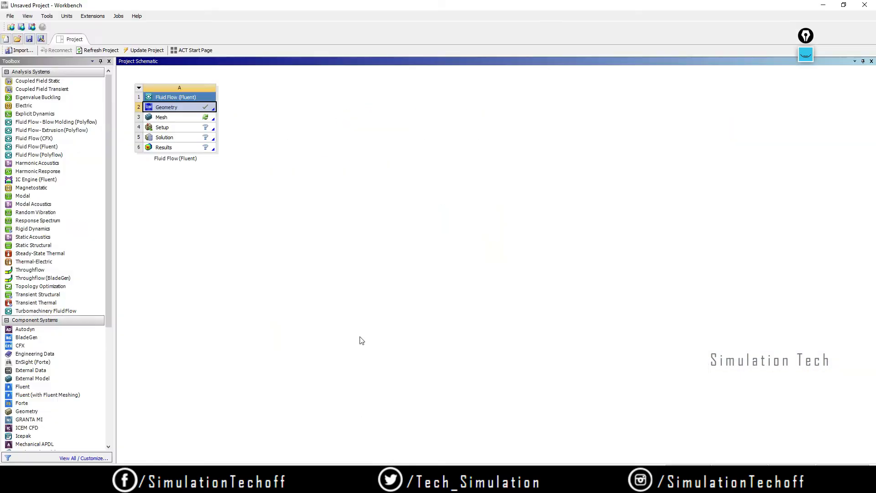
pyautogui.click(472, 238)
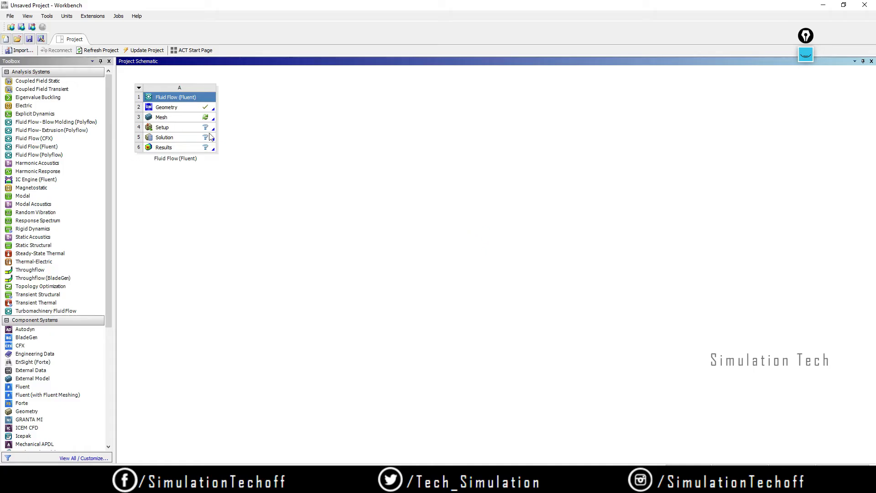
pyautogui.doubleClick(171, 119)
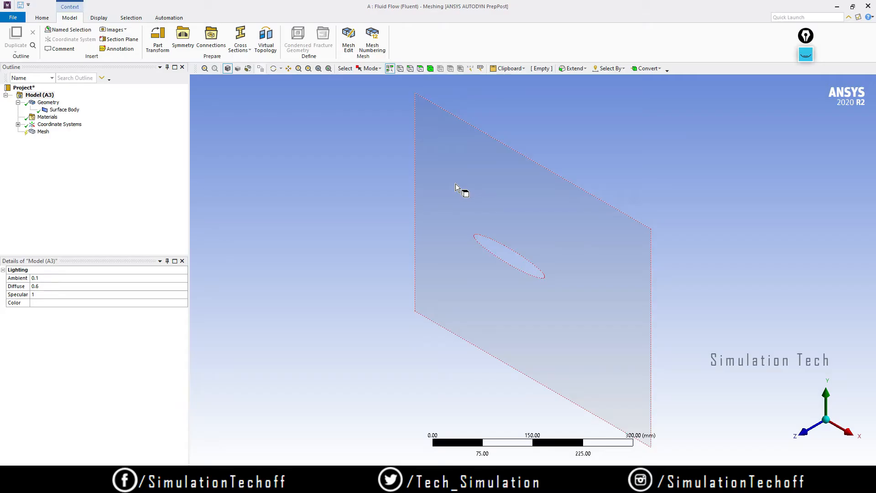
# Step: View the domain face-on along Z and examine the surface body's material and geometric properties
pyautogui.click(803, 432)
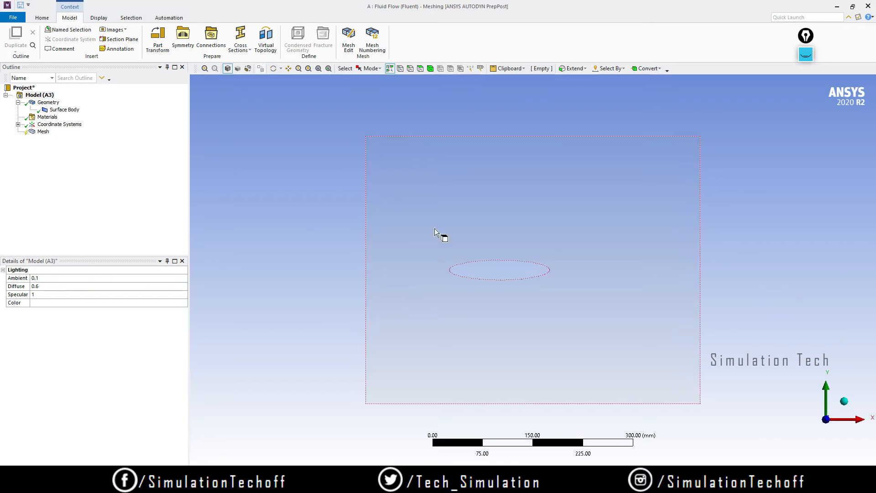
pyautogui.keyDown('ctrl'); pyautogui.moveTo(743, 298); pyautogui.dragTo(704, 272, button='middle'); pyautogui.keyUp('ctrl')
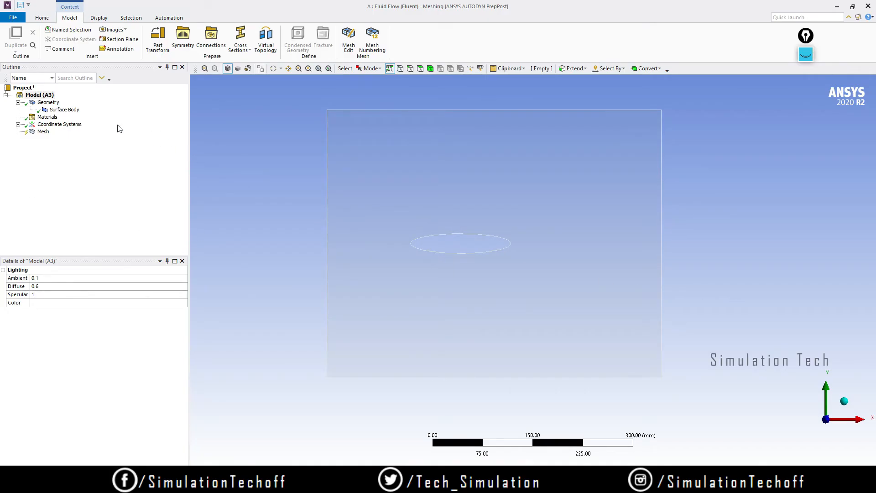
pyautogui.click(65, 110)
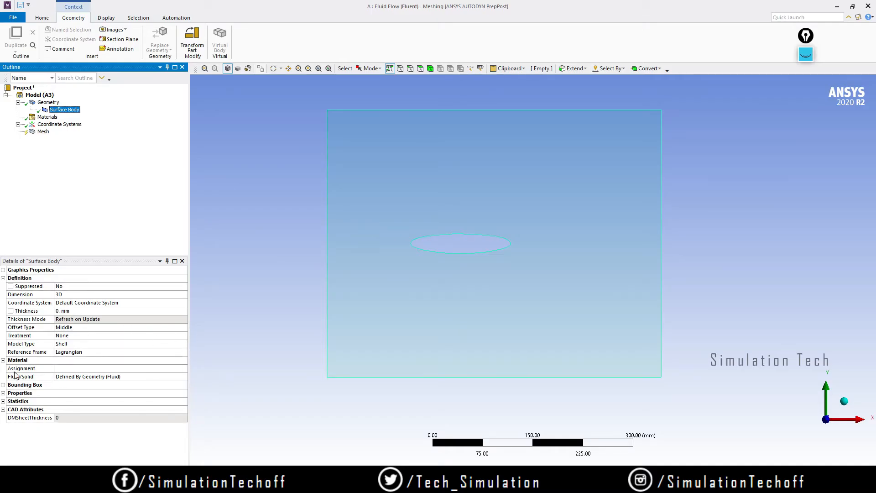
pyautogui.click(3, 393)
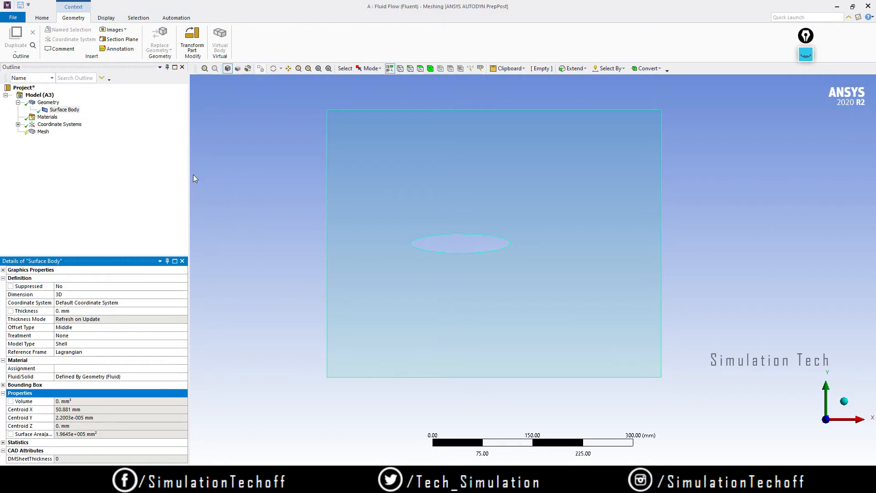
# Step: Generate the mesh of the surface body with the default mesh settings
pyautogui.click(43, 132)
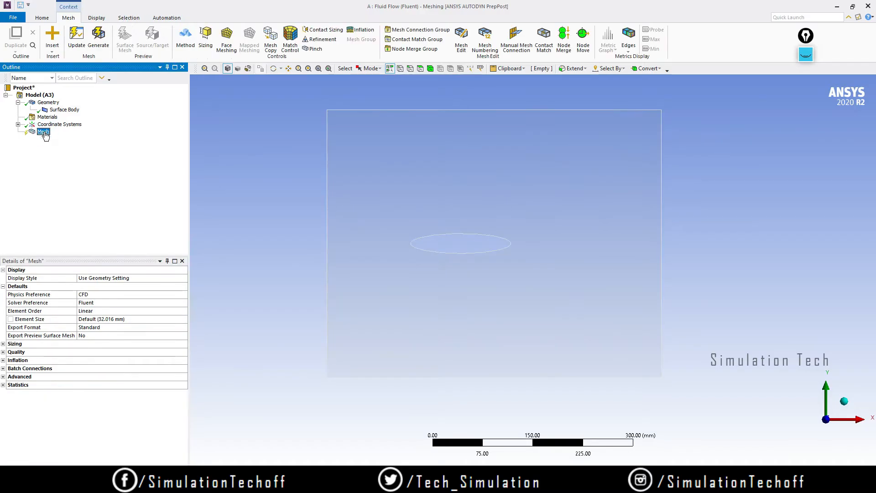
pyautogui.rightClick(43, 132)
pyautogui.click(61, 160)
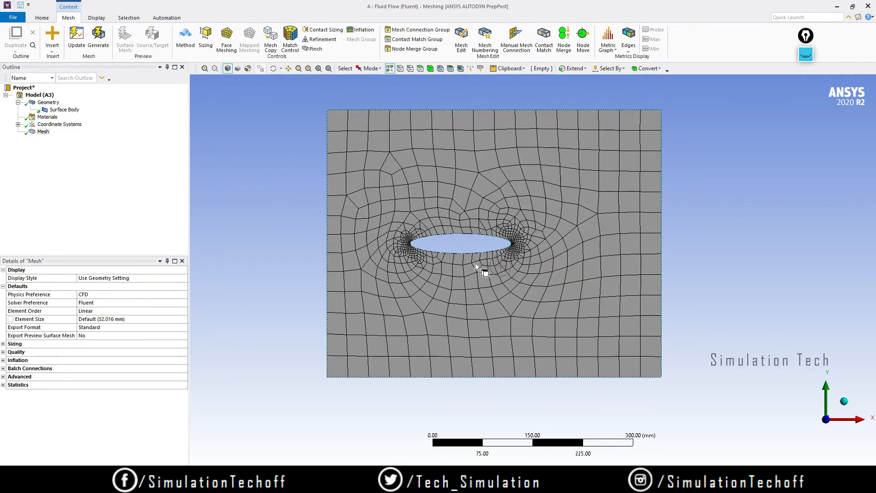
# Step: Examine the mesh elements around both tips of the ellipse and across the whole rectangular domain
pyautogui.scroll(5, 415, 251)
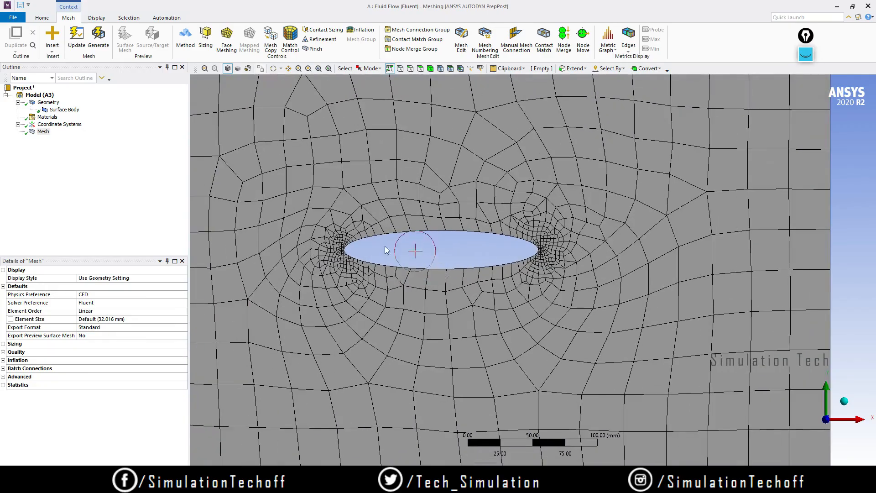
pyautogui.scroll(2, 374, 246)
pyautogui.scroll(-2, 364, 245)
pyautogui.scroll(2, 294, 233)
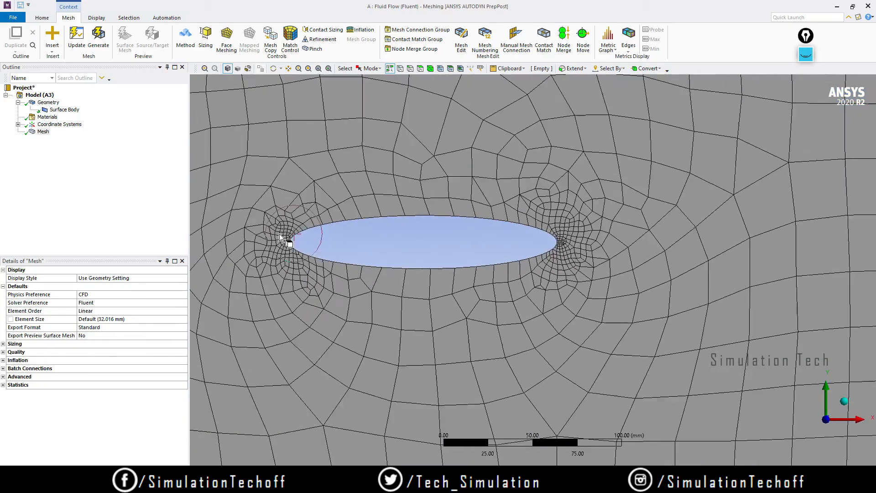
pyautogui.keyDown('ctrl'); pyautogui.moveTo(279, 234); pyautogui.dragTo(348, 231, button='middle'); pyautogui.keyUp('ctrl')
pyautogui.scroll(-2, 348, 231)
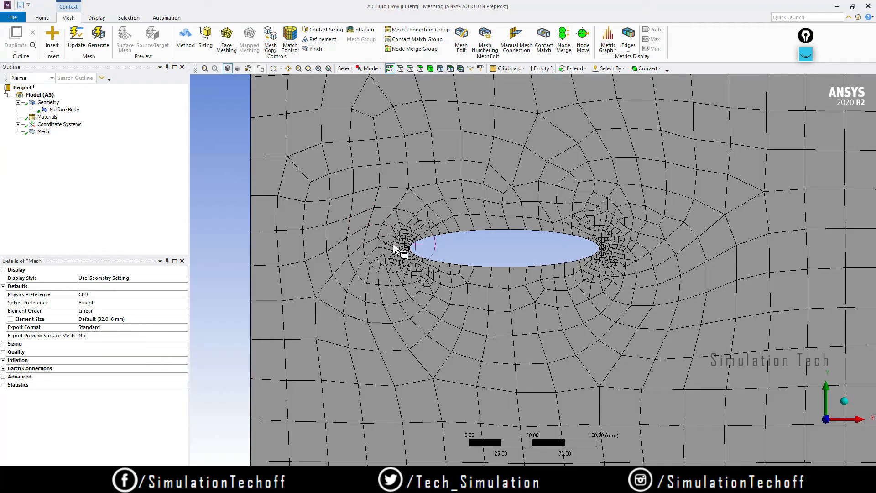
pyautogui.scroll(-2, 561, 235)
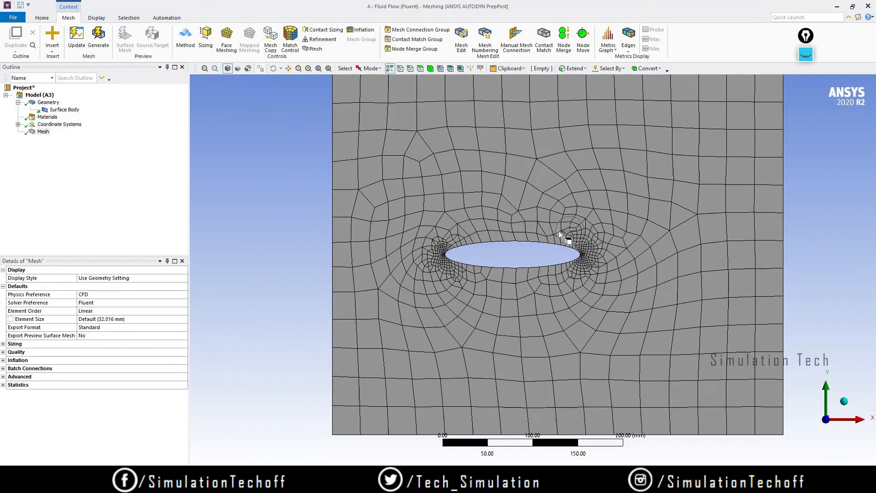
pyautogui.scroll(-2, 559, 231)
pyautogui.keyDown('ctrl'); pyautogui.moveTo(629, 240); pyautogui.dragTo(595, 273, button='middle'); pyautogui.keyUp('ctrl')
pyautogui.scroll(-1, 623, 269)
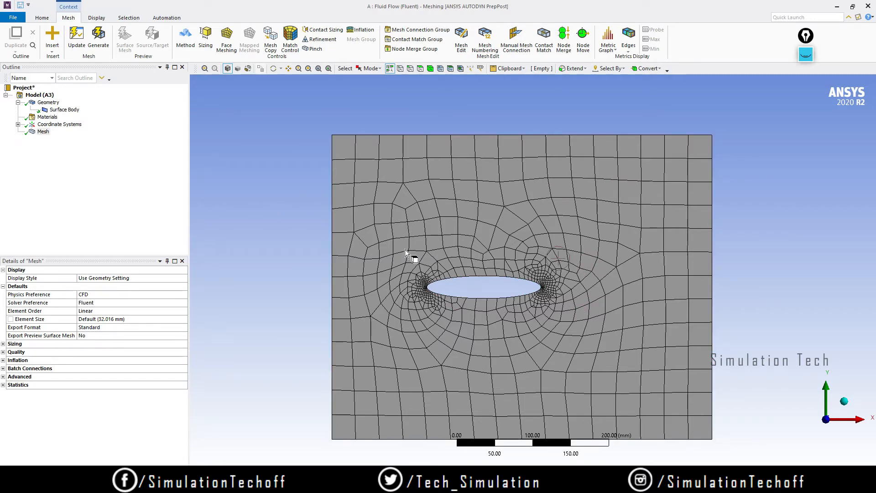
# Step: Set Use Adaptive Sizing to Yes in the mesh sizing settings and regenerate the mesh
pyautogui.click(3, 344)
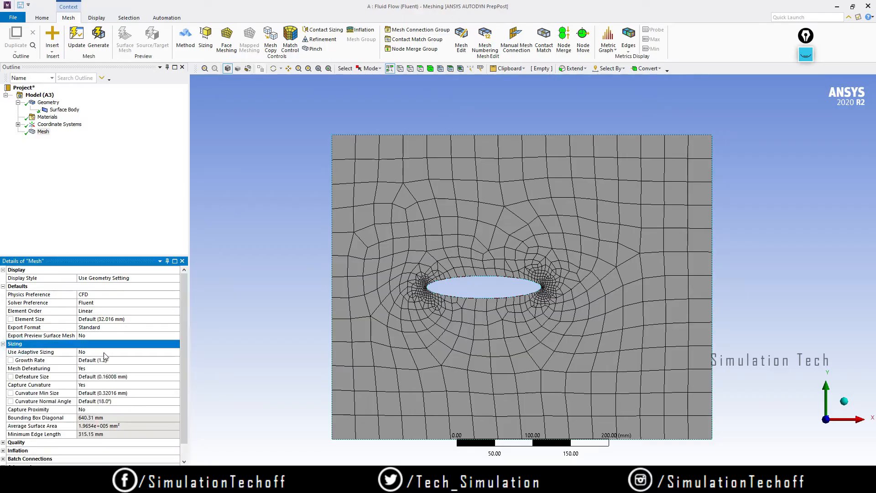
pyautogui.click(110, 352)
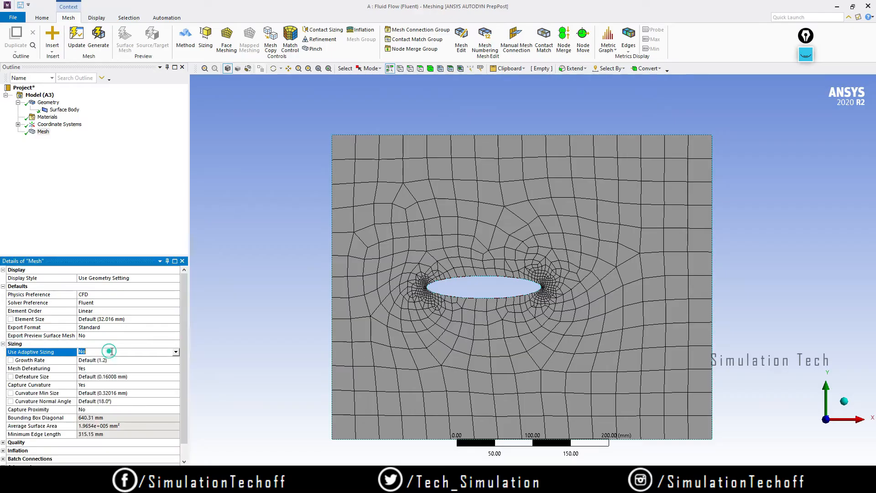
pyautogui.click(175, 352)
pyautogui.click(143, 362)
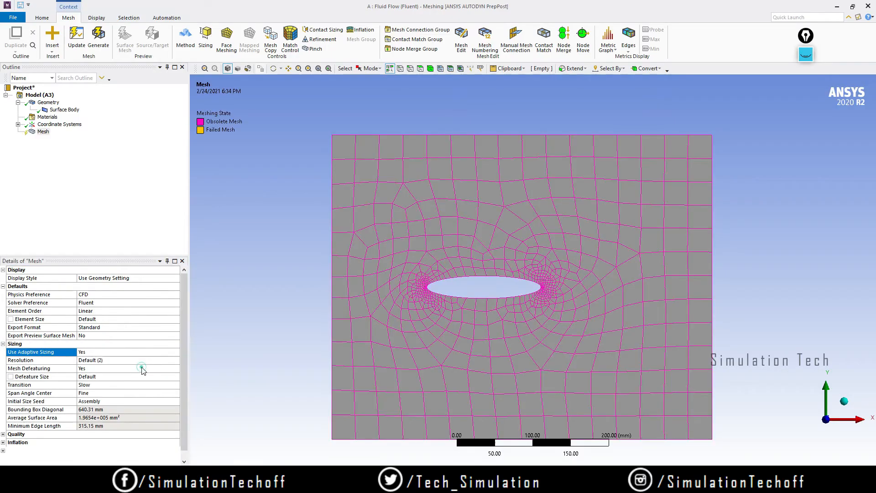
pyautogui.rightClick(43, 132)
pyautogui.click(57, 159)
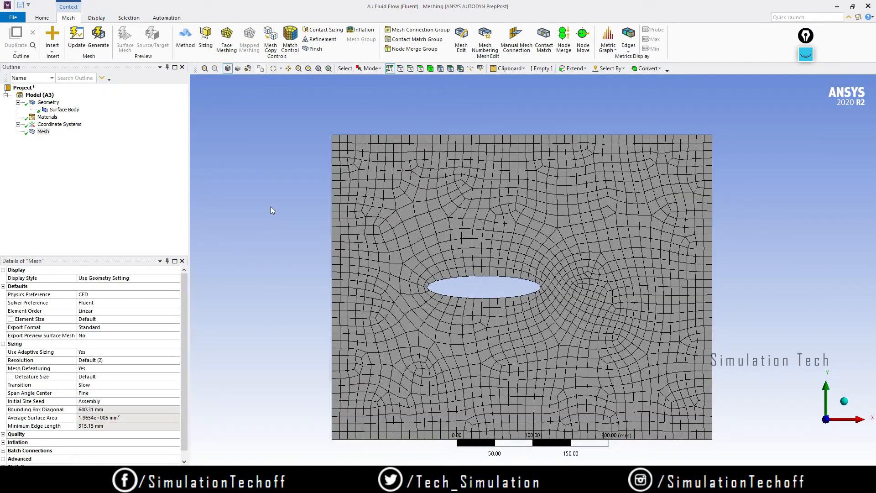
pyautogui.scroll(-3, 548, 256)
pyautogui.scroll(3, 543, 249)
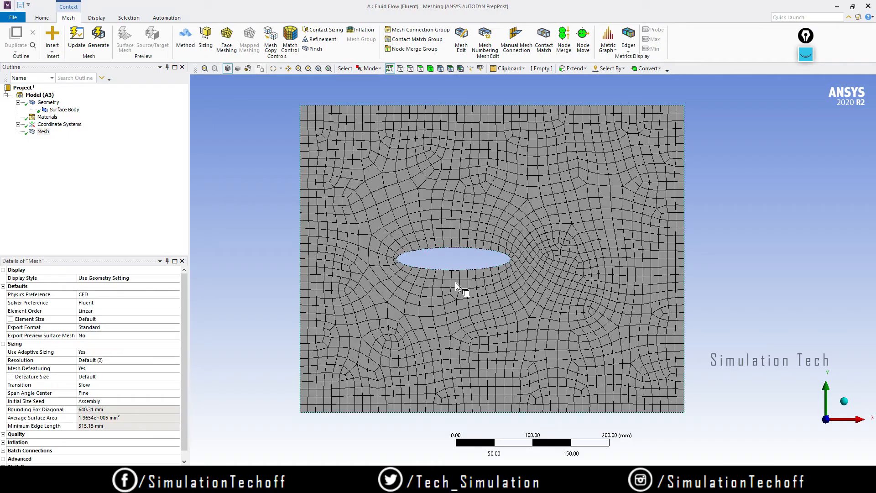
pyautogui.scroll(3, 475, 252)
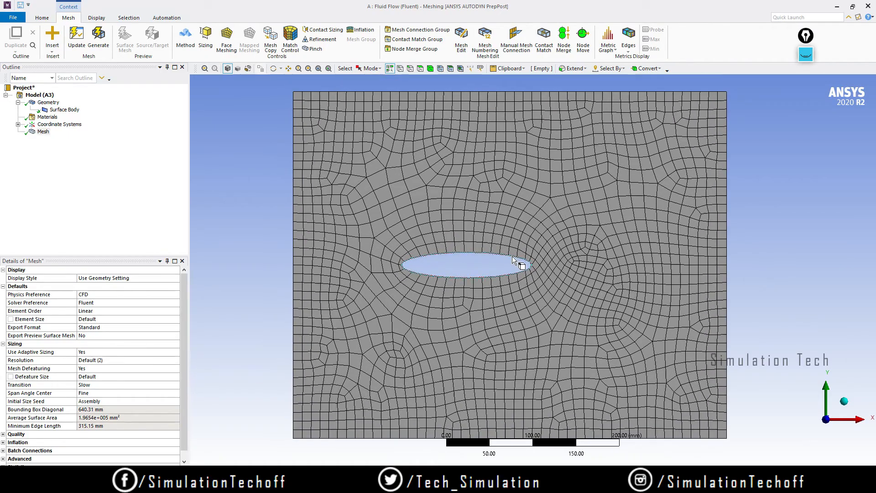
pyautogui.scroll(-1, 512, 259)
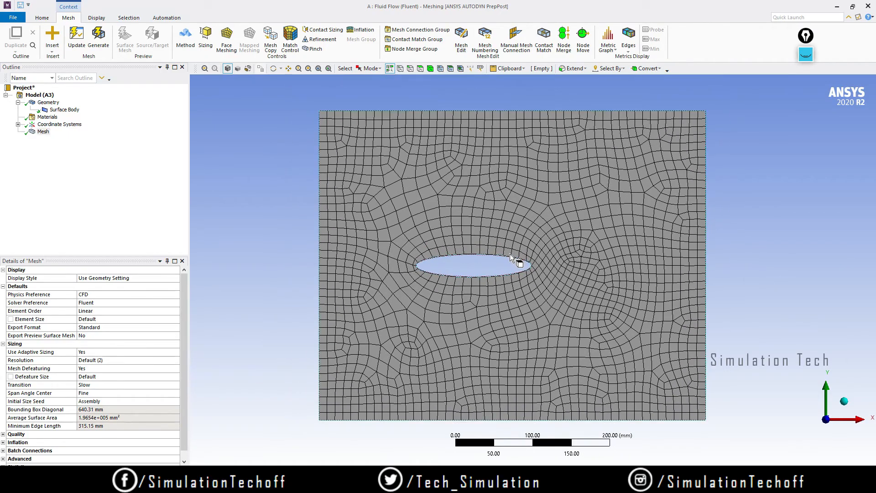
pyautogui.click(806, 54)
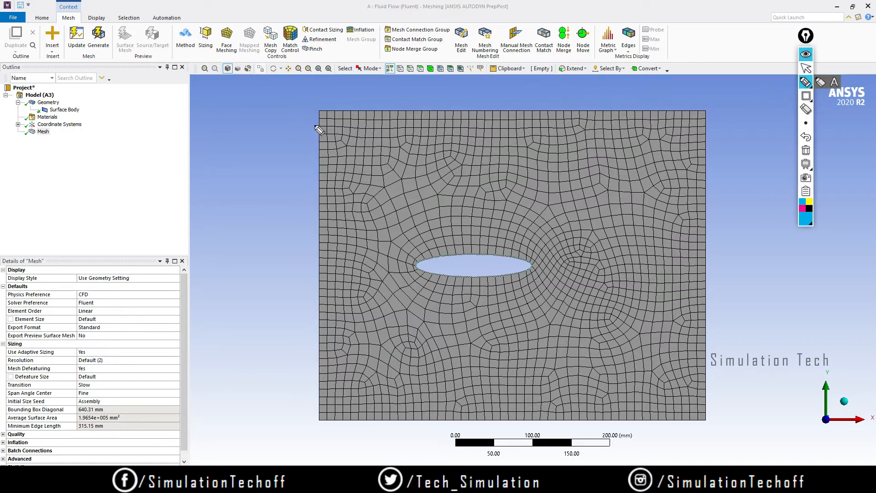
pyautogui.moveTo(318, 112); pyautogui.dragTo(323, 182)
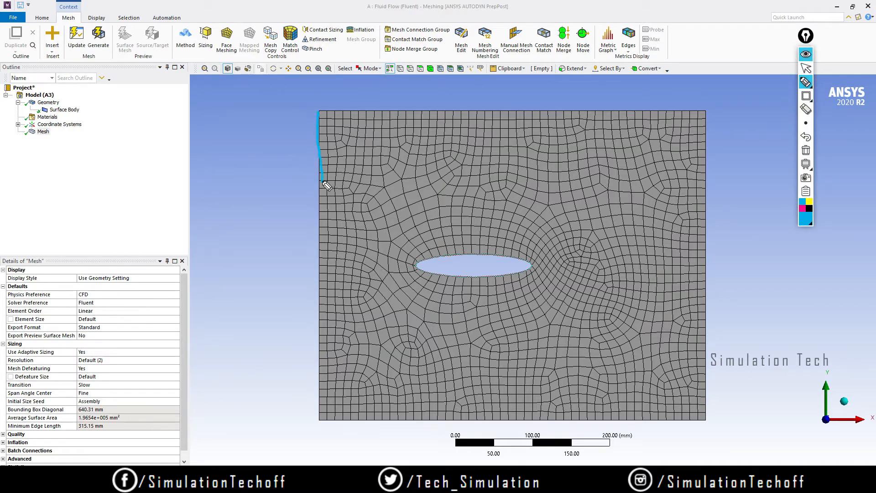
pyautogui.click(806, 150)
# Step: Annotate the domain's left edge with a black line and add flow arrows entering there and leaving at the right edge
pyautogui.click(806, 95)
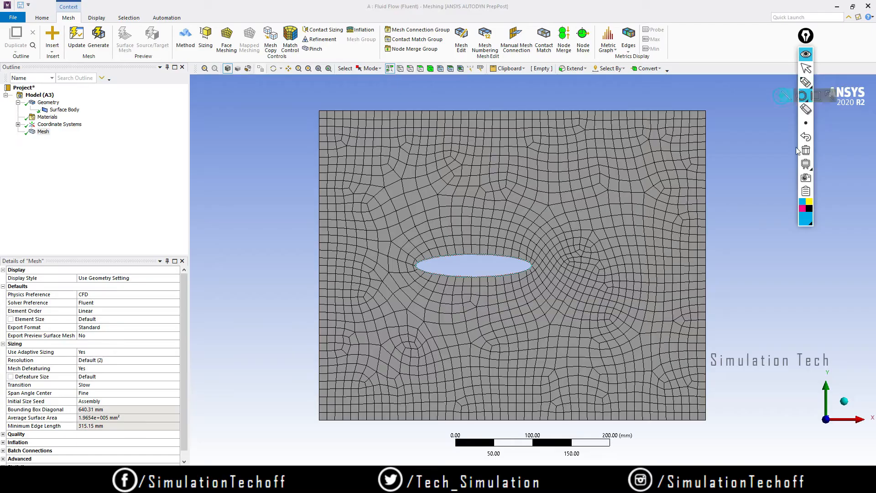
pyautogui.click(784, 96)
pyautogui.click(810, 208)
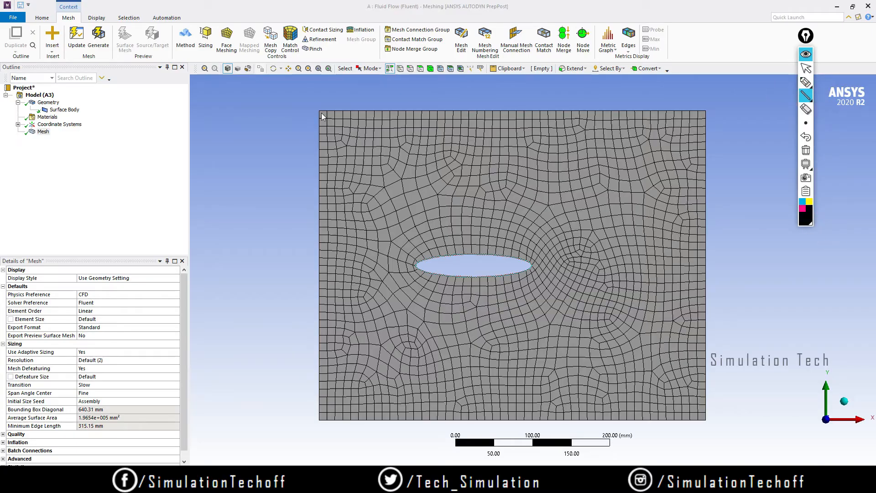
pyautogui.moveTo(321, 113)
pyautogui.mouseDown()
pyautogui.moveTo(328, 259)
pyautogui.moveTo(319, 421)
pyautogui.mouseUp()
pyautogui.moveTo(228, 190); pyautogui.dragTo(270, 190)
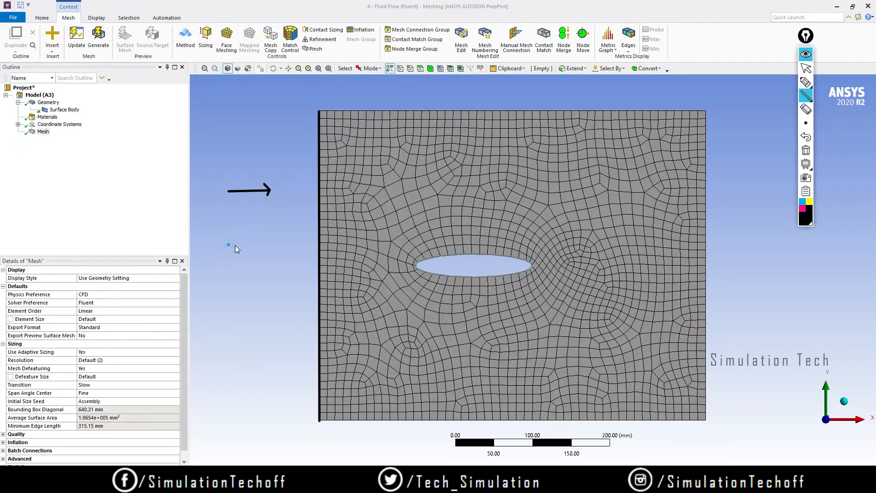
pyautogui.moveTo(235, 246); pyautogui.dragTo(259, 251)
pyautogui.moveTo(225, 301)
pyautogui.mouseDown()
pyautogui.moveTo(268, 301)
pyautogui.moveTo(253, 311)
pyautogui.mouseUp()
pyautogui.moveTo(708, 197)
pyautogui.mouseDown()
pyautogui.moveTo(748, 196)
pyautogui.moveTo(743, 201)
pyautogui.mouseUp()
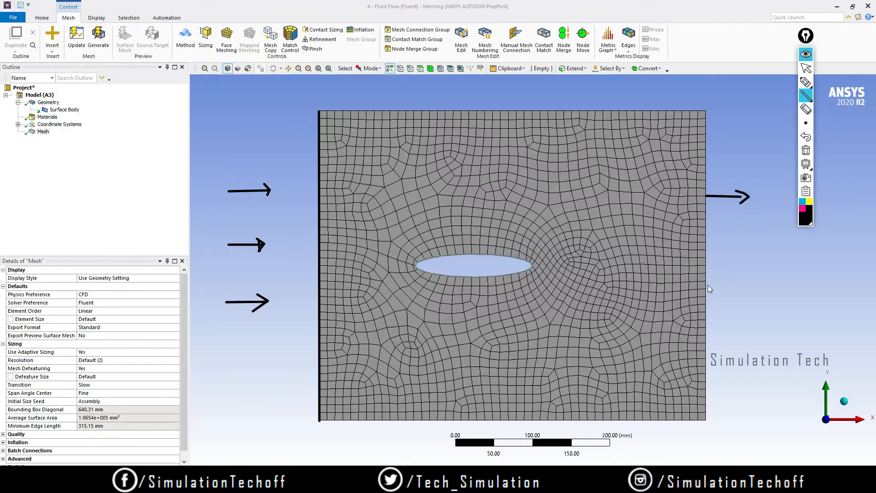
pyautogui.moveTo(708, 282)
pyautogui.mouseDown()
pyautogui.moveTo(740, 278)
pyautogui.moveTo(740, 292)
pyautogui.mouseUp()
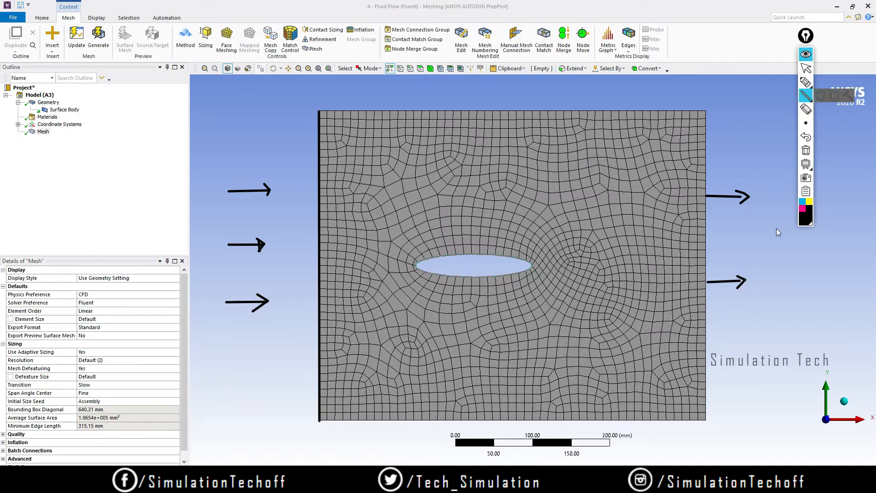
# Step: Mark the domain's upper and lower edges with blue annotation lines and clear all annotations
pyautogui.click(803, 202)
pyautogui.moveTo(318, 111); pyautogui.dragTo(706, 115)
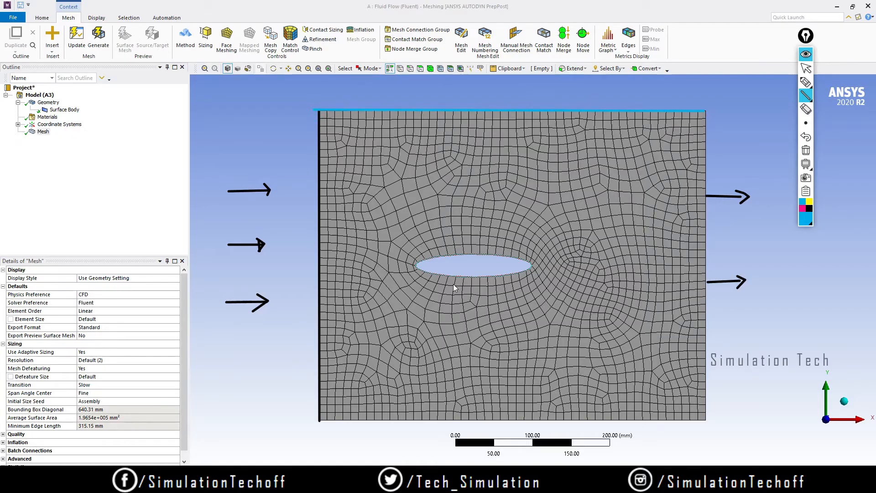
pyautogui.moveTo(319, 420); pyautogui.dragTo(708, 421)
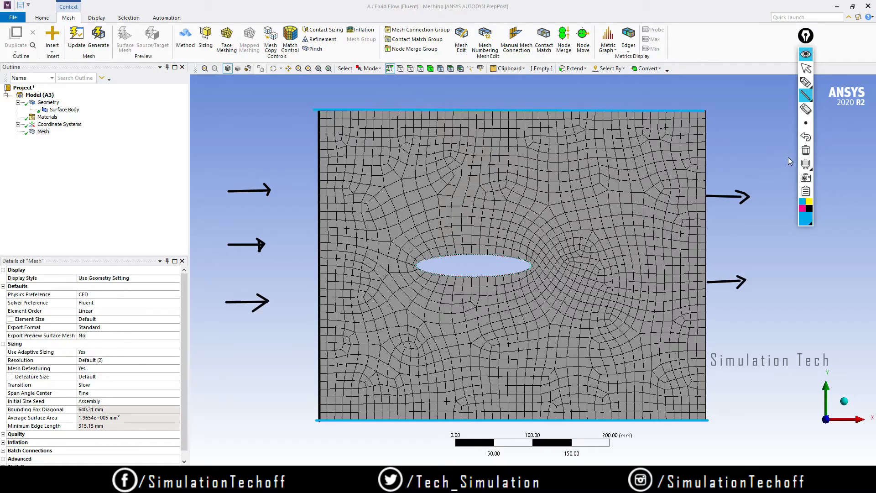
pyautogui.click(806, 151)
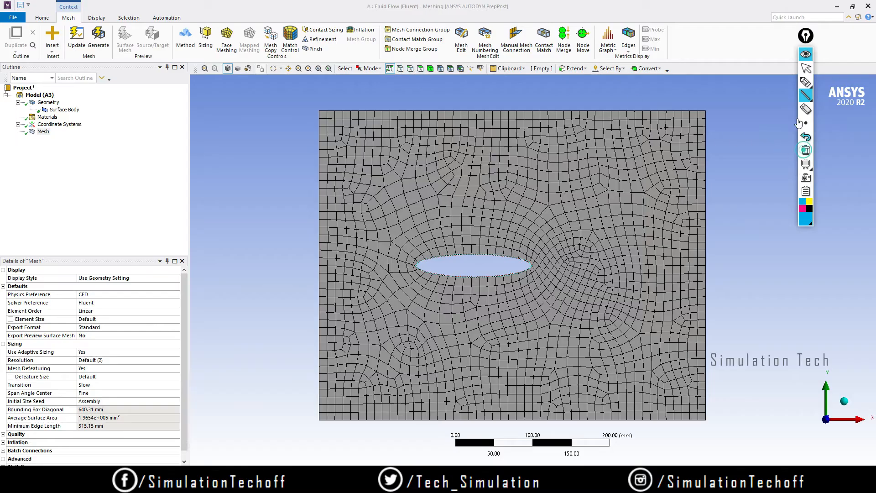
# Step: Start a named selection for the domain's left vertical edge and enter the name "Inlet velocity"
pyautogui.click(806, 68)
pyautogui.click(411, 68)
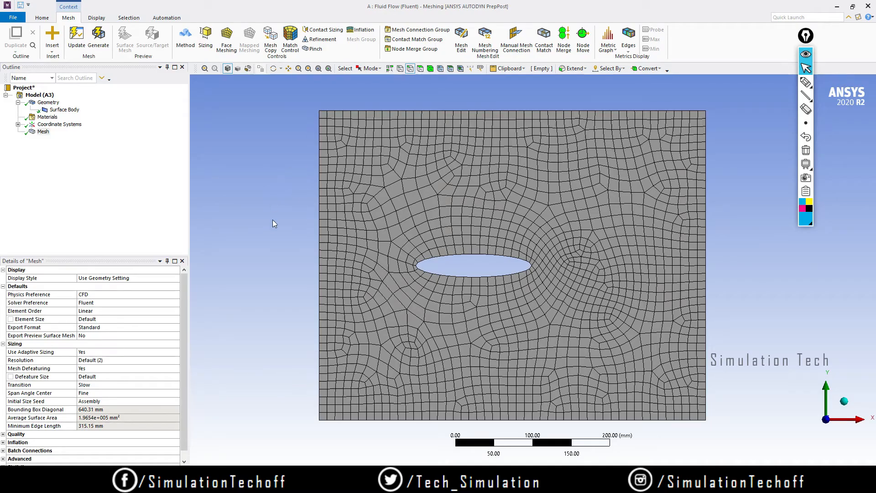
pyautogui.click(319, 262)
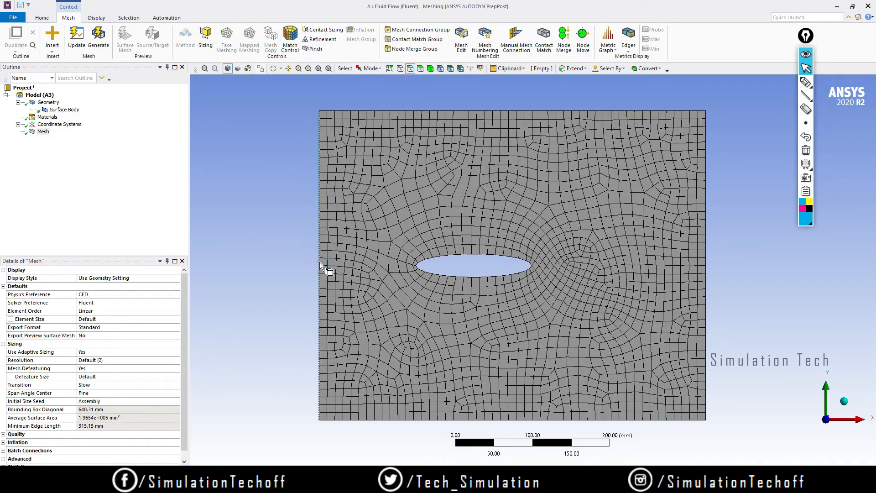
pyautogui.rightClick(319, 262)
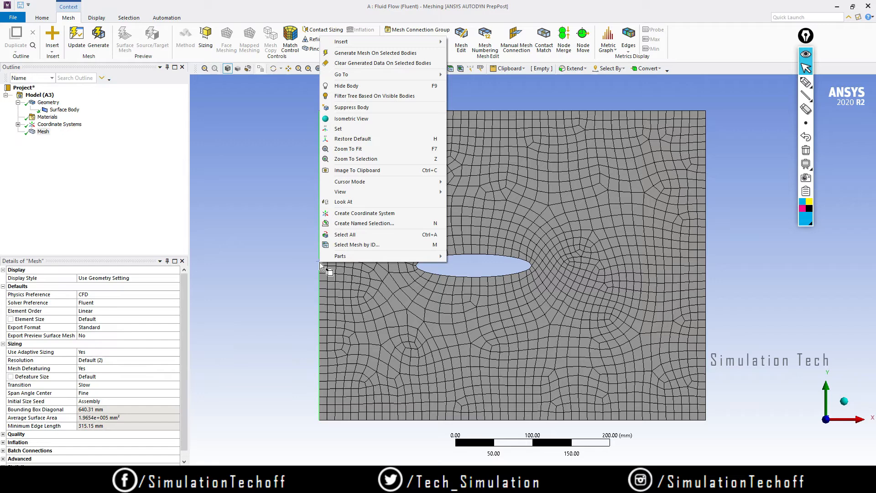
pyautogui.click(363, 224)
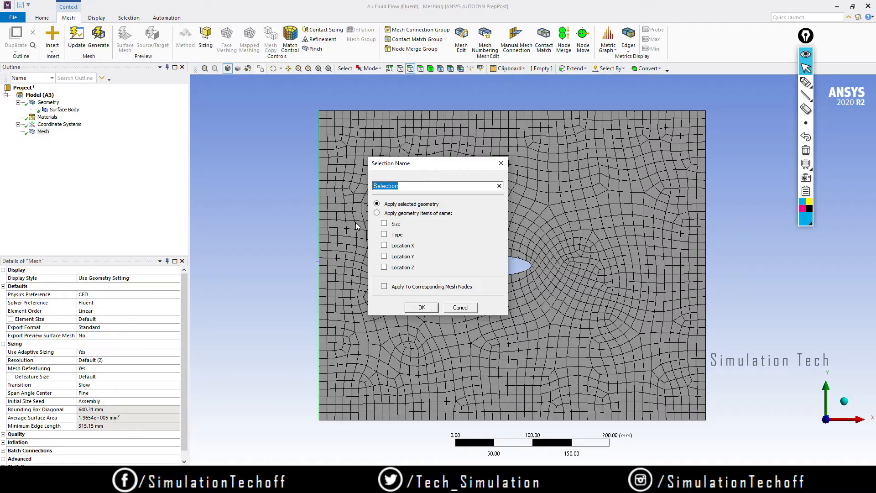
pyautogui.write('Inlet velocity')
# Step: Mark the word "Inlet" in the selection name with a freehand annotation and erase the mark
pyautogui.click(806, 82)
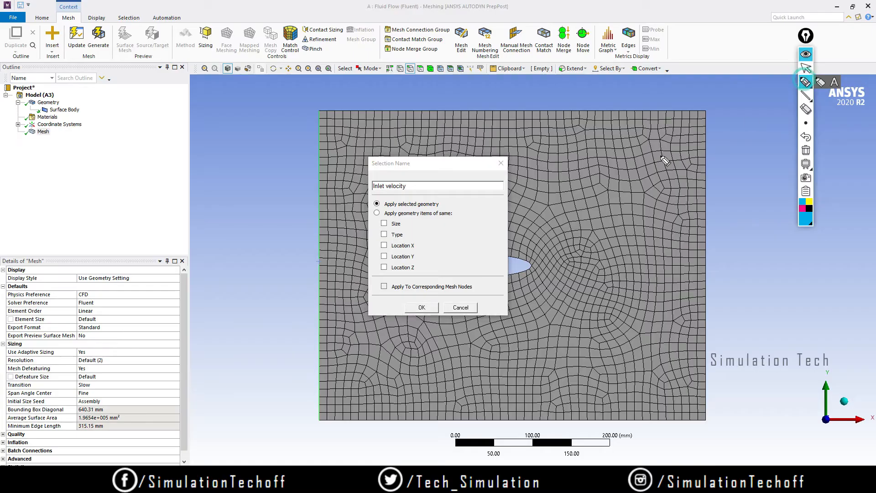
pyautogui.moveTo(369, 176)
pyautogui.mouseDown()
pyautogui.moveTo(379, 193)
pyautogui.moveTo(383, 180)
pyautogui.mouseUp()
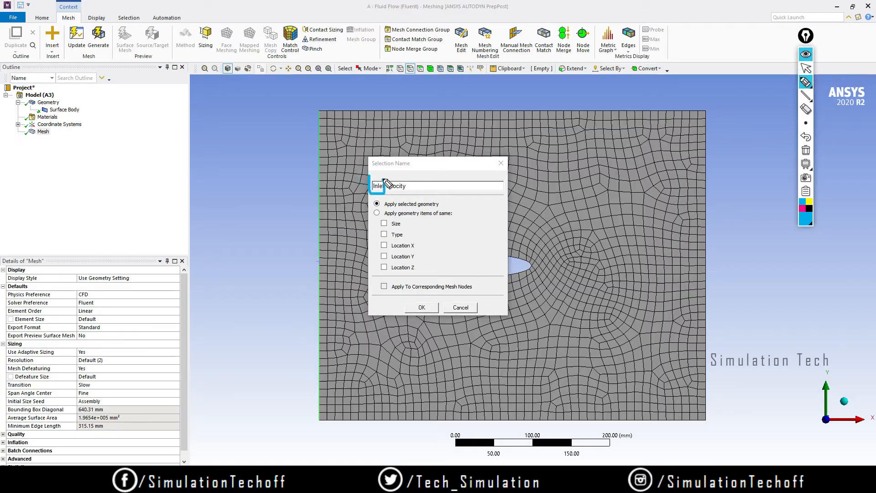
pyautogui.click(805, 150)
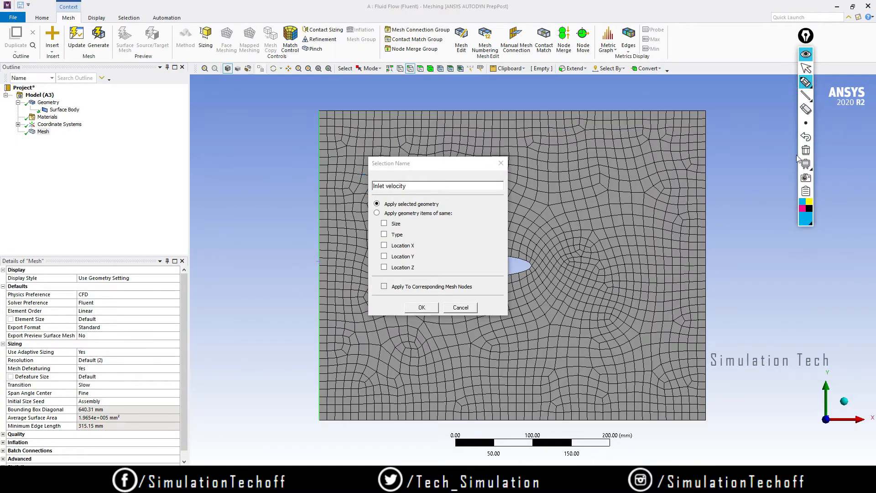
# Step: Handwrite "Inlet" in black beside the domain's left edge, mark the right edge and the selection name, and clear the annotations
pyautogui.click(809, 208)
pyautogui.moveTo(226, 191); pyautogui.dragTo(246, 187)
pyautogui.moveTo(237, 195)
pyautogui.mouseDown()
pyautogui.moveTo(247, 217)
pyautogui.moveTo(265, 196)
pyautogui.moveTo(279, 210)
pyautogui.moveTo(284, 196)
pyautogui.mouseUp()
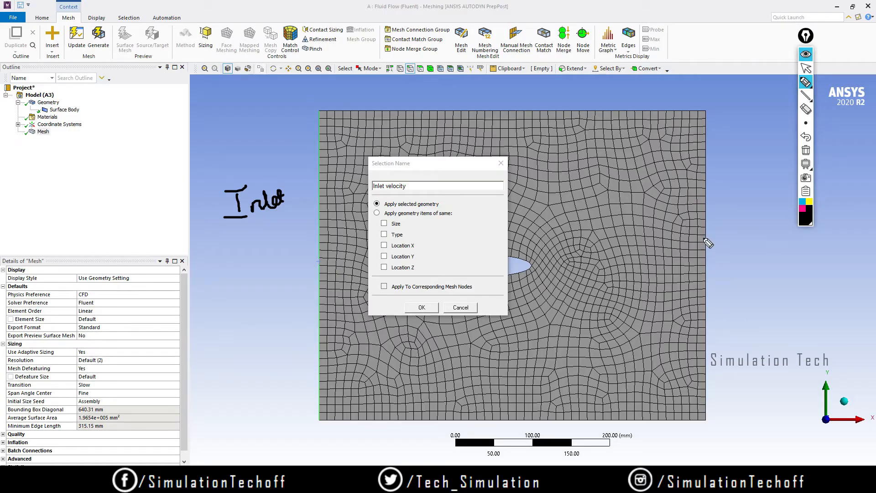
pyautogui.moveTo(710, 227); pyautogui.dragTo(712, 274)
pyautogui.moveTo(370, 193); pyautogui.dragTo(384, 190)
pyautogui.click(806, 150)
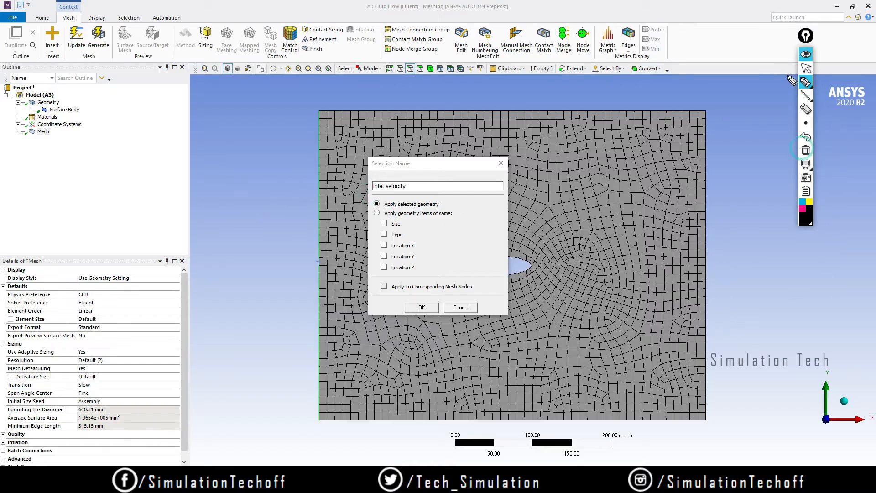
# Step: Leave annotation mode and confirm the "Inlet velocity" named selection
pyautogui.click(807, 69)
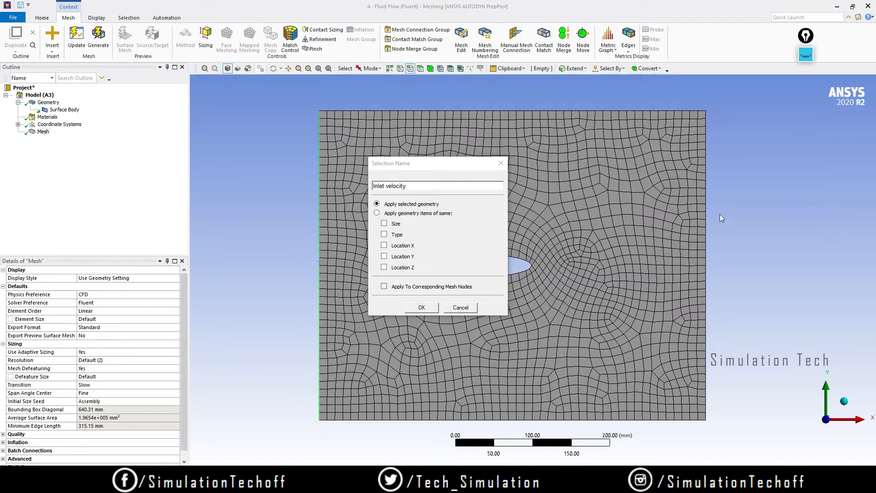
pyautogui.click(422, 308)
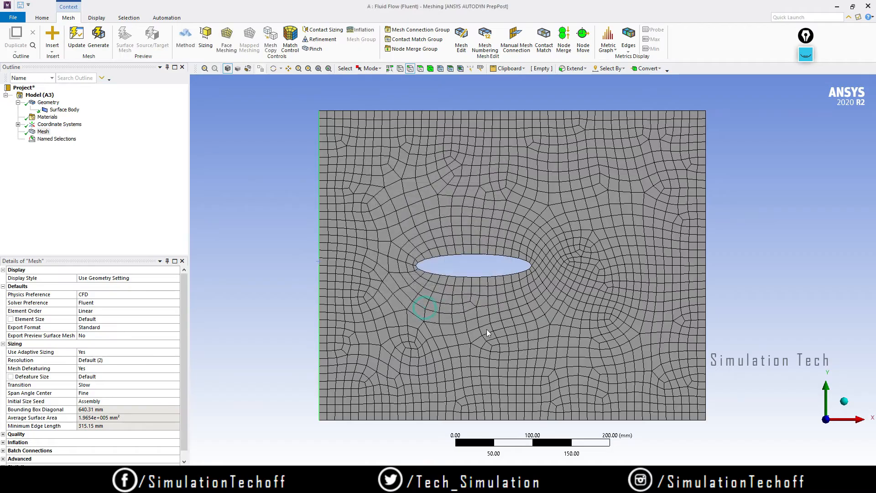
# Step: Create a named selection called "Outlet" on the domain's right vertical edge
pyautogui.click(18, 138)
pyautogui.click(66, 147)
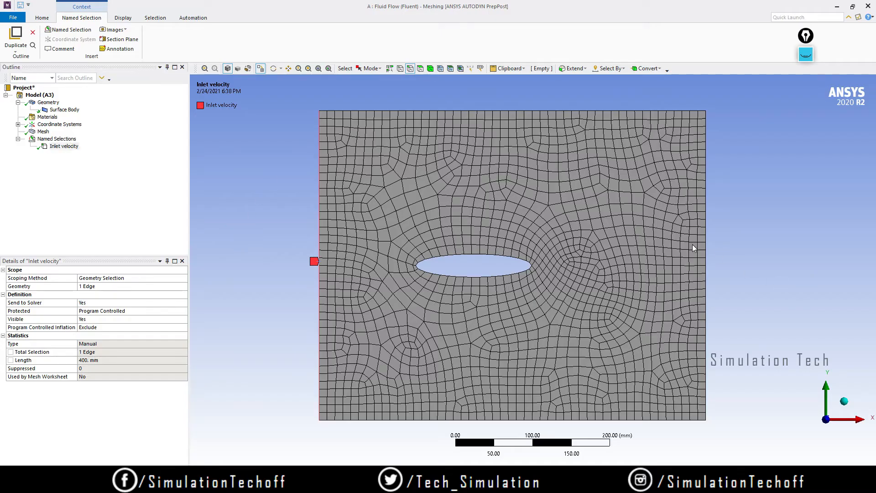
pyautogui.click(704, 246)
pyautogui.rightClick(705, 249)
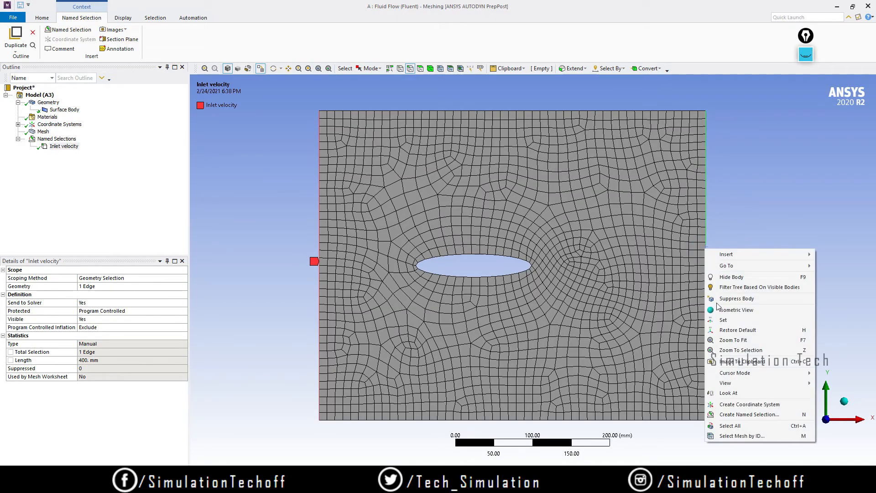
pyautogui.click(749, 414)
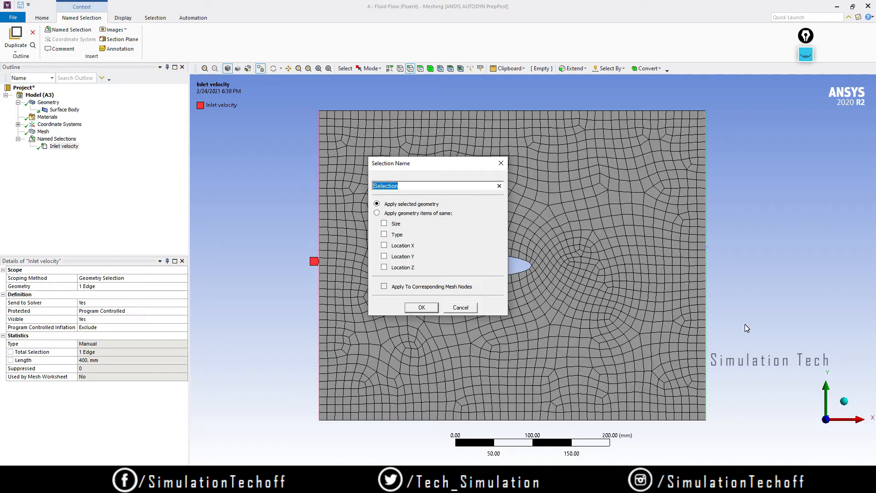
pyautogui.write('Outlet')
pyautogui.click(435, 308)
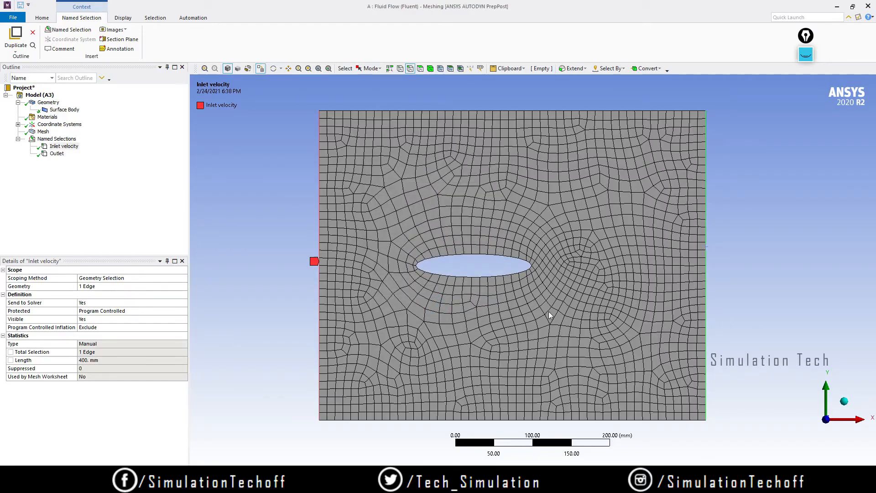
# Step: Create a named selection "wall" from the ellipse edge and the domain's upper and lower edges, and check its scoped edges
pyautogui.click(503, 254)
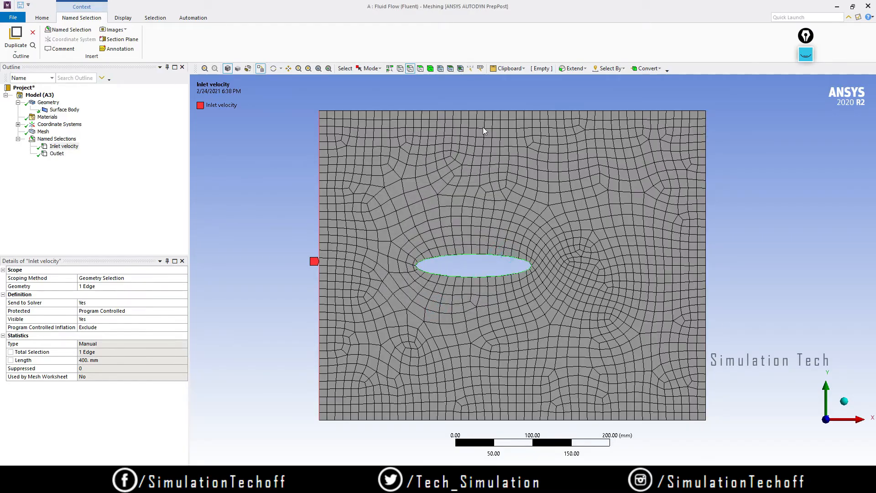
pyautogui.keyDown('ctrl'); pyautogui.click(491, 110); pyautogui.keyUp('ctrl')
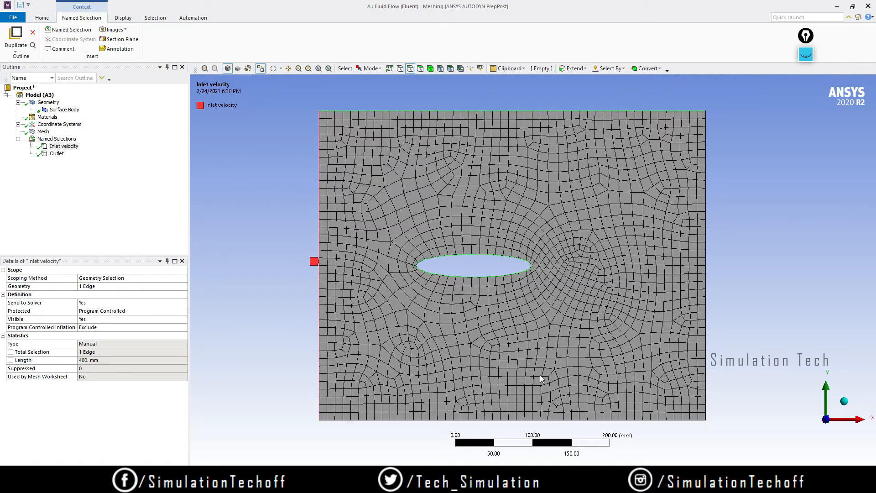
pyautogui.keyDown('ctrl'); pyautogui.click(547, 420); pyautogui.keyUp('ctrl')
pyautogui.rightClick(629, 109)
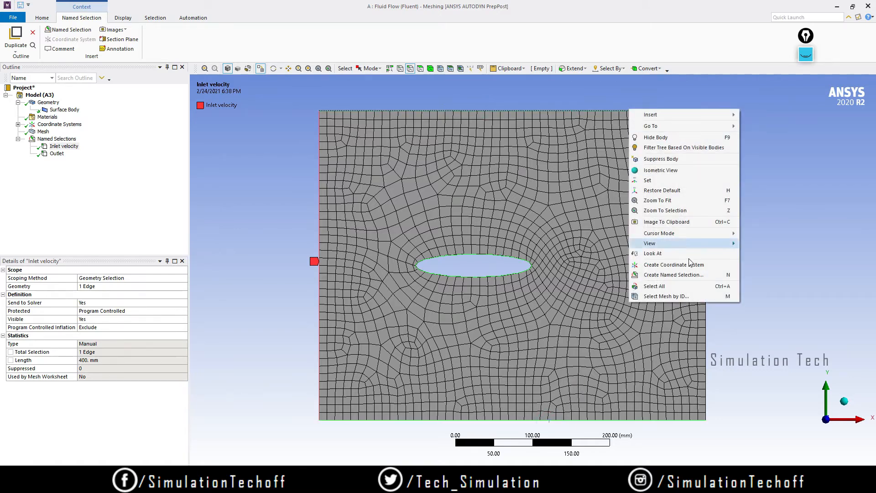
pyautogui.click(682, 275)
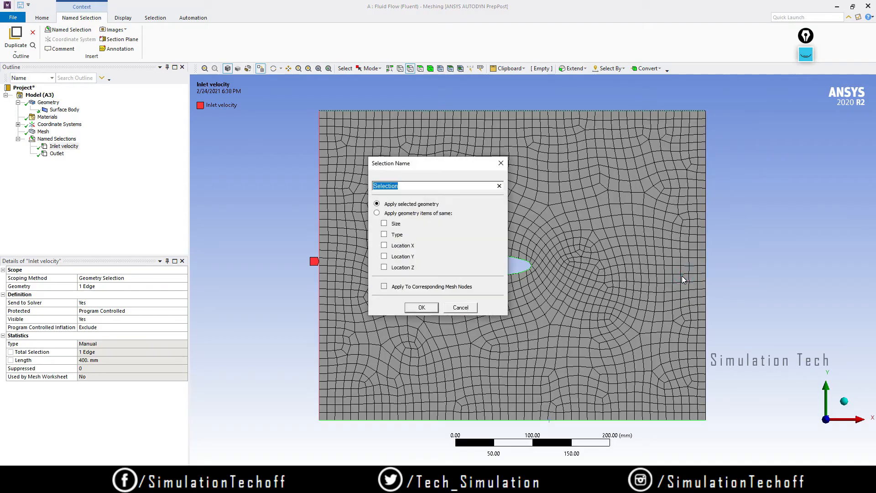
pyautogui.write('wall')
pyautogui.click(422, 307)
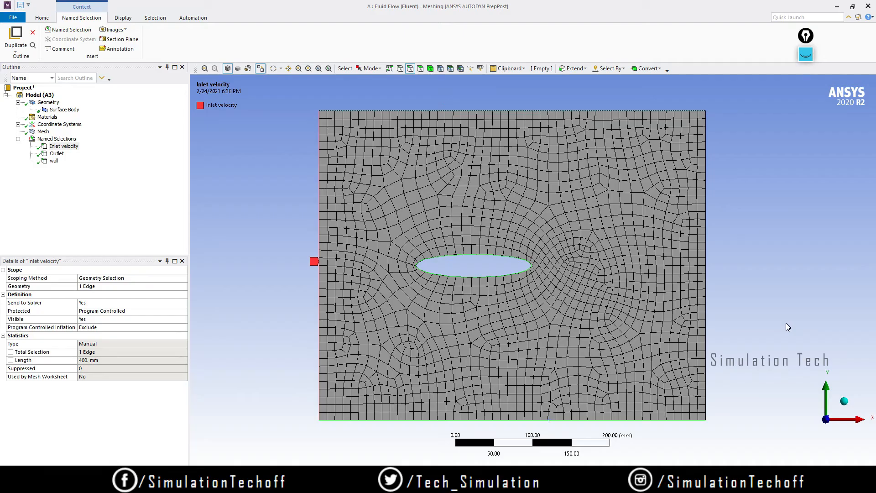
pyautogui.click(56, 154)
pyautogui.click(54, 162)
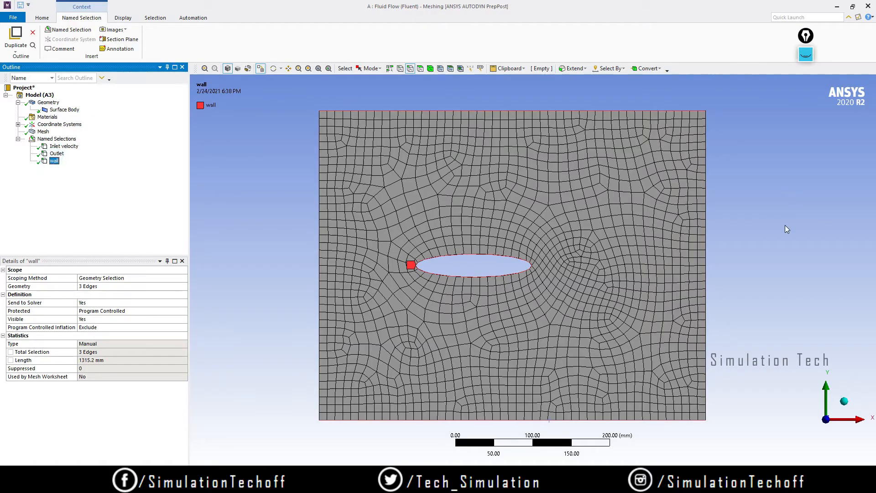
pyautogui.click(247, 182)
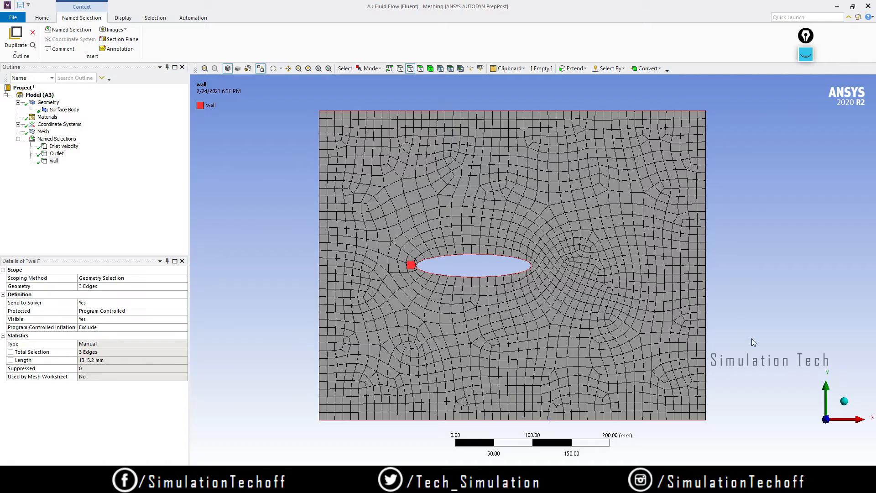
# Step: Draw a black rectangular annotation around the ellipse, erase it, and leave annotation mode
pyautogui.scroll(5, 469, 271)
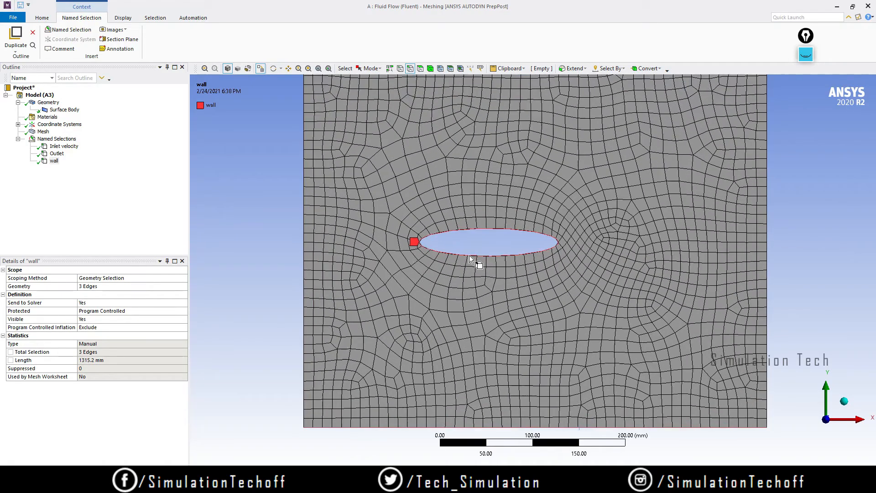
pyautogui.click(806, 54)
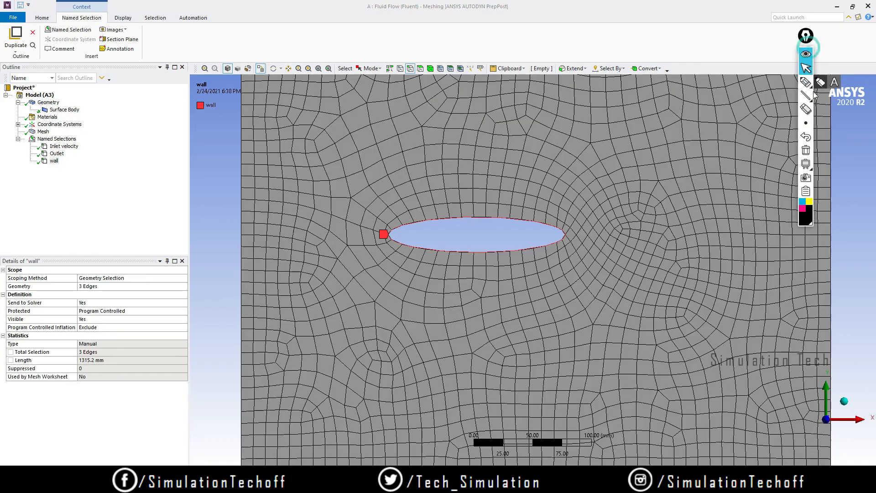
pyautogui.moveTo(807, 96)
pyautogui.click(835, 95)
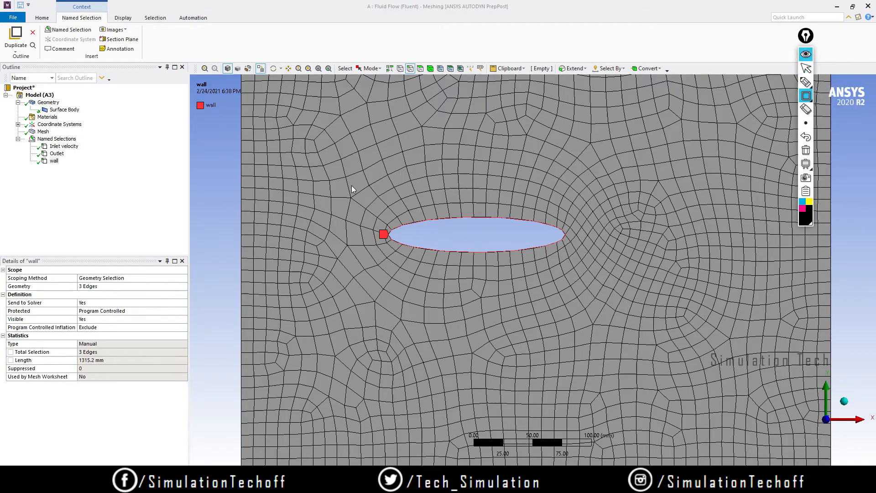
pyautogui.moveTo(352, 185)
pyautogui.mouseDown()
pyautogui.moveTo(508, 263)
pyautogui.moveTo(612, 285)
pyautogui.mouseUp()
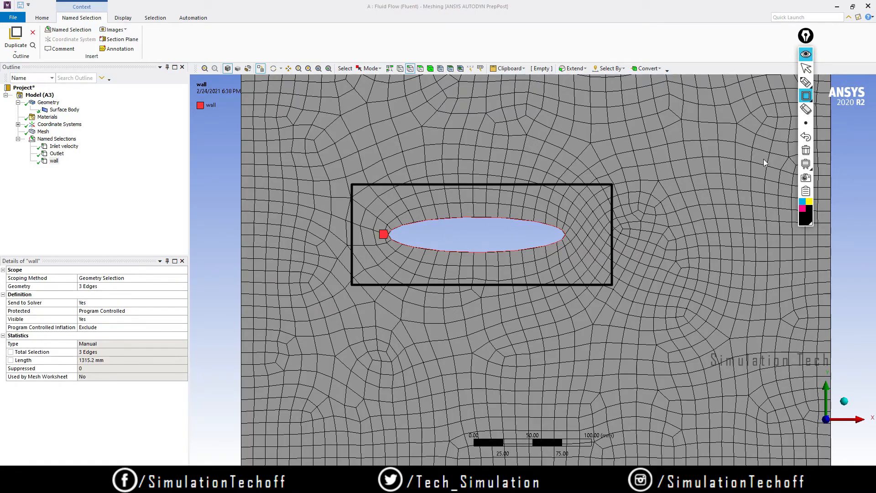
pyautogui.click(806, 151)
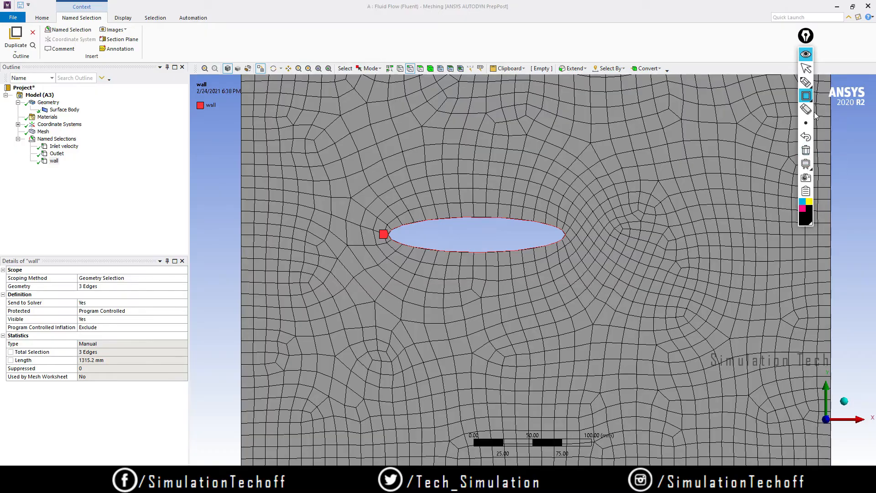
pyautogui.click(806, 83)
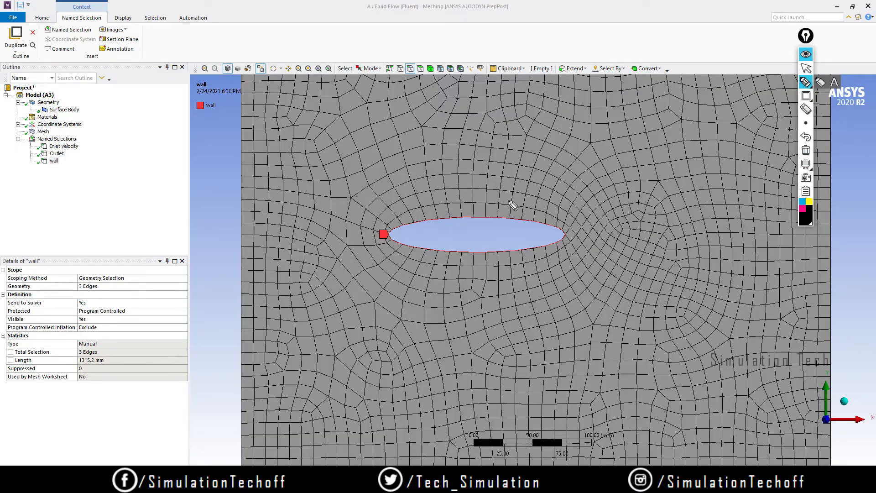
pyautogui.click(806, 152)
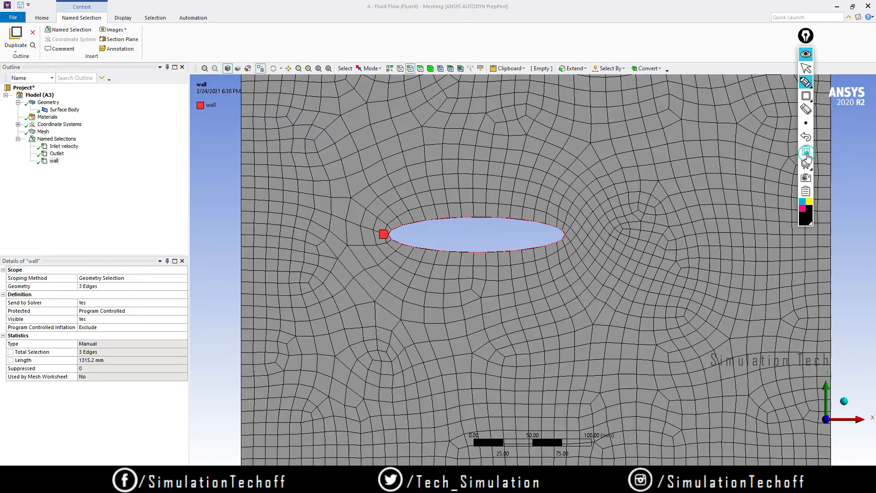
pyautogui.click(806, 53)
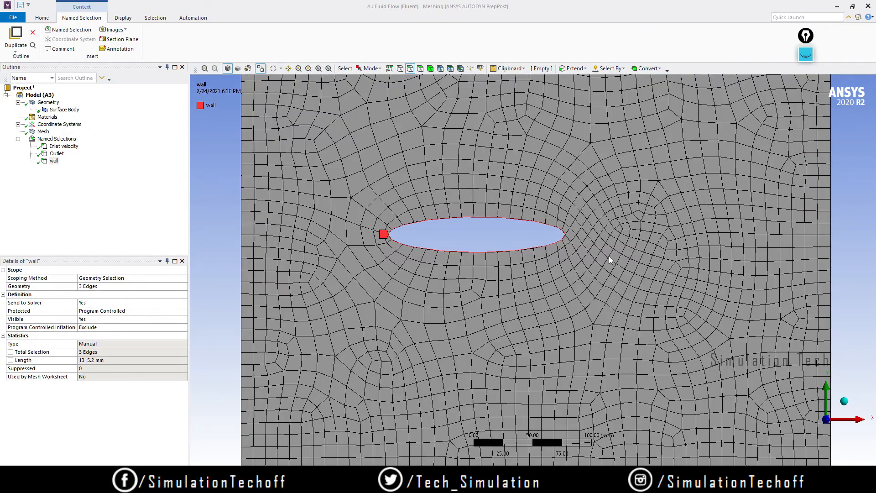
# Step: Insert an Inflation control on the mesh and scope its geometry to the domain face
pyautogui.scroll(-5, 609, 257)
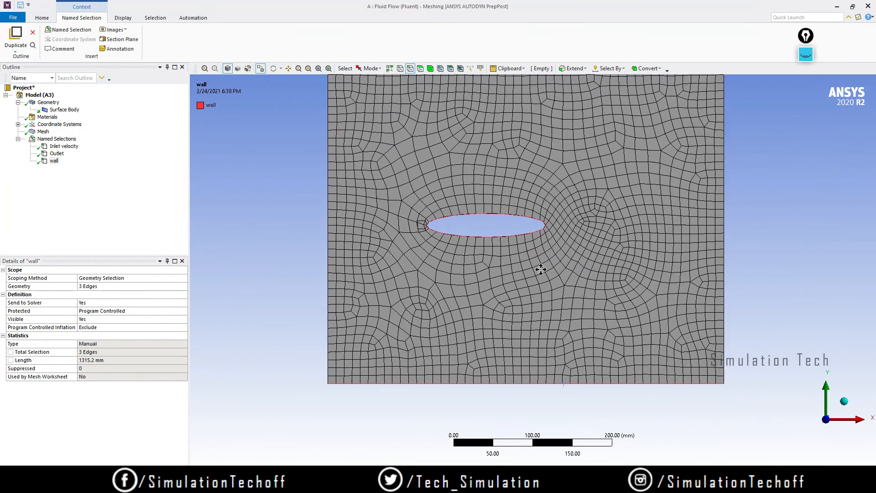
pyautogui.click(43, 132)
pyautogui.rightClick(44, 135)
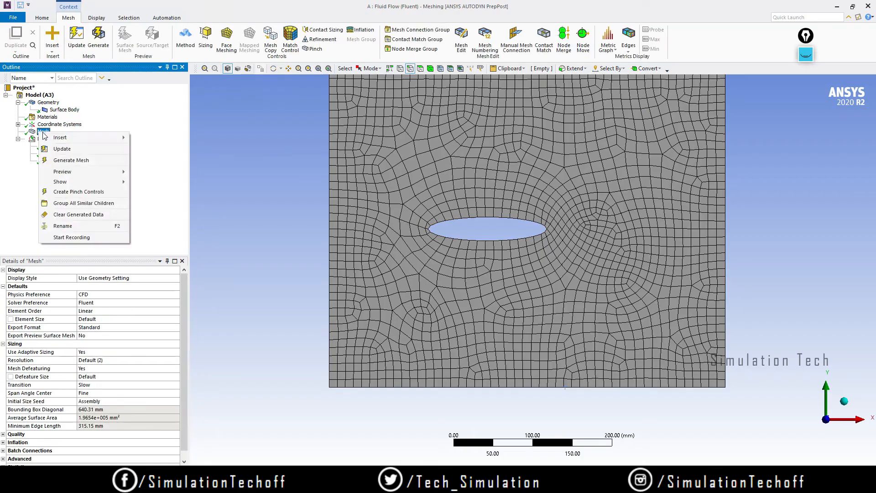
pyautogui.moveTo(67, 137)
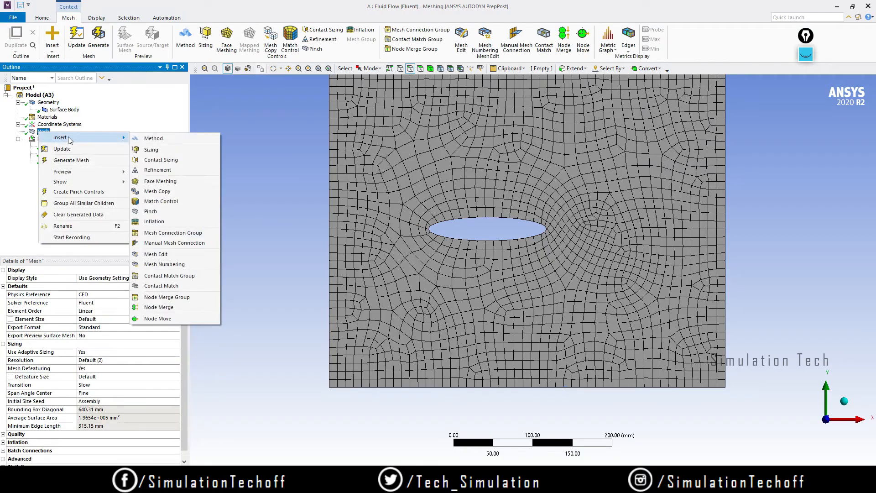
pyautogui.click(154, 222)
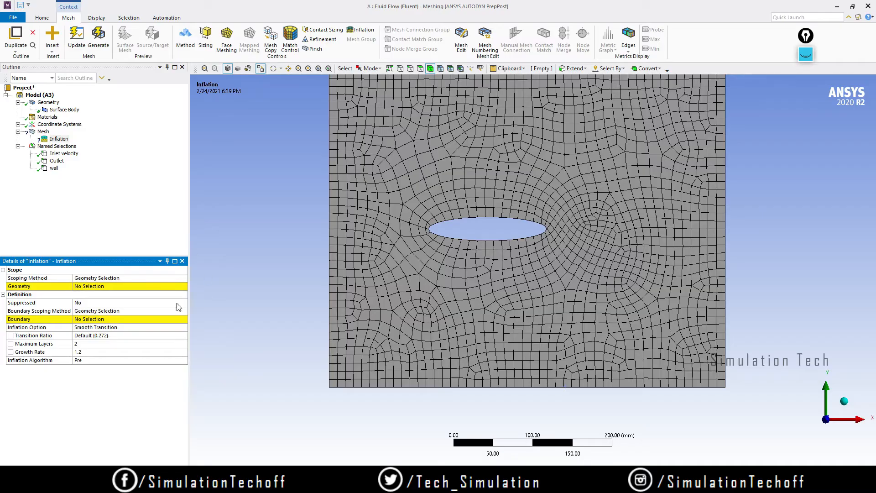
pyautogui.click(101, 286)
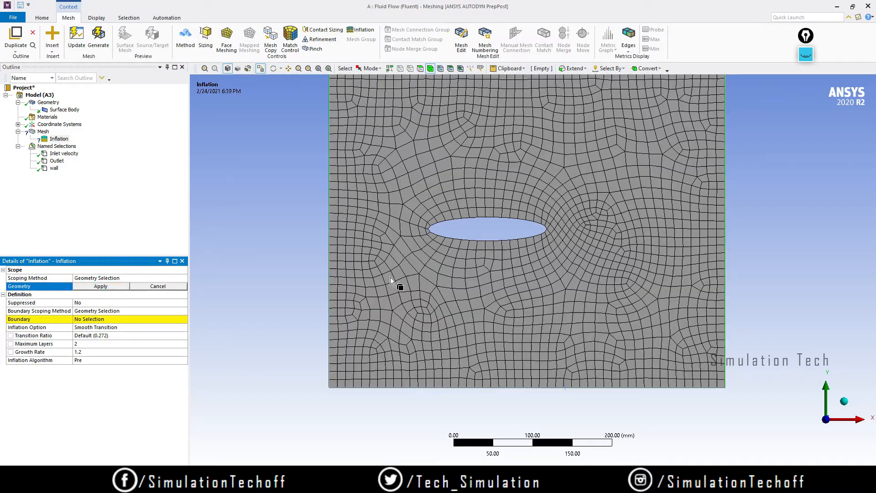
pyautogui.click(399, 279)
pyautogui.click(97, 287)
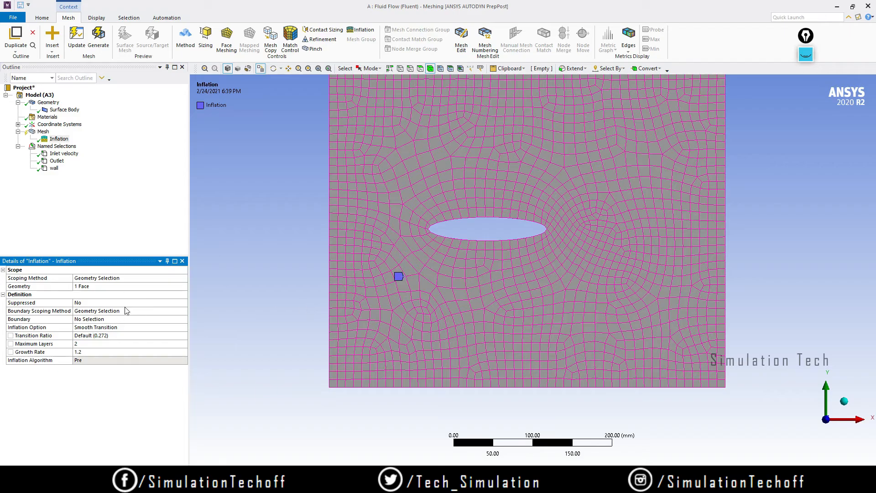
# Step: Assign the ellipse edge as the inflation boundary
pyautogui.click(107, 319)
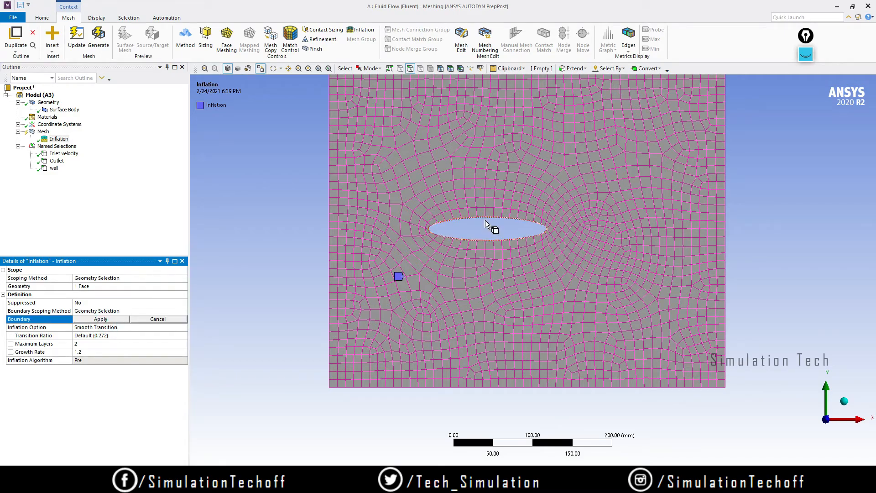
pyautogui.click(485, 219)
pyautogui.click(101, 319)
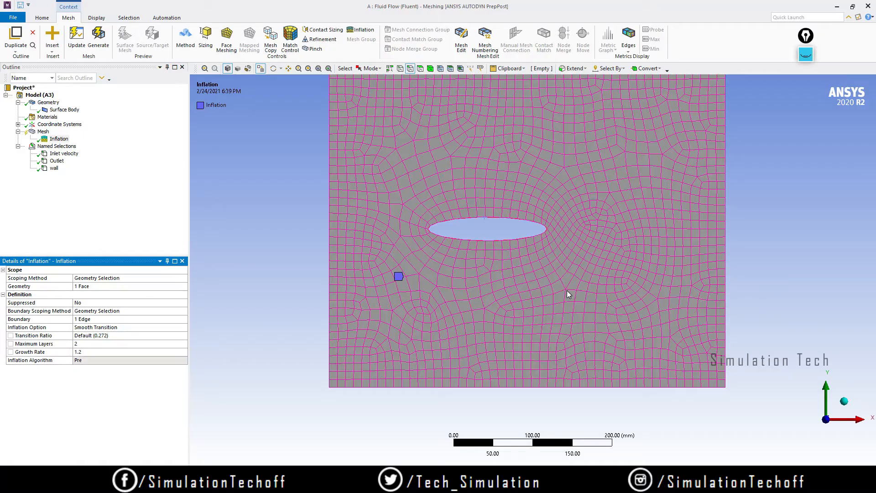
# Step: Sketch a small and a larger square and two lines beside the domain, mark the inflation growth rate, and clear the annotations
pyautogui.click(805, 54)
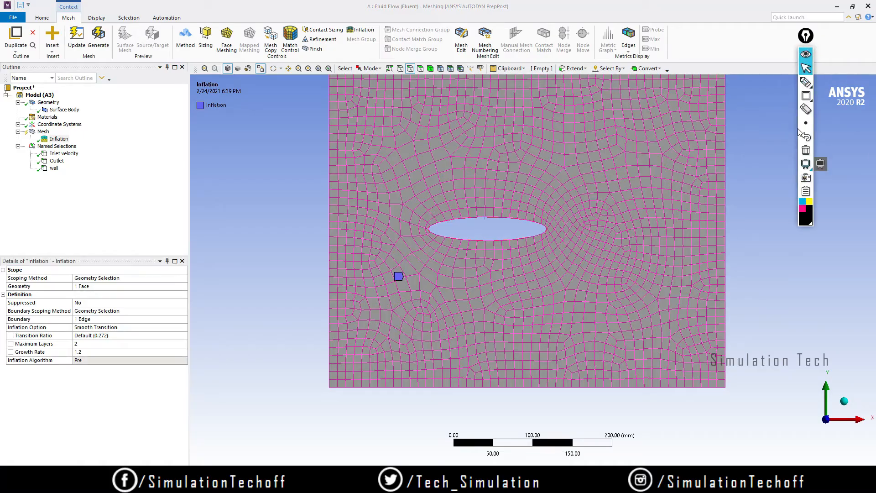
pyautogui.click(805, 83)
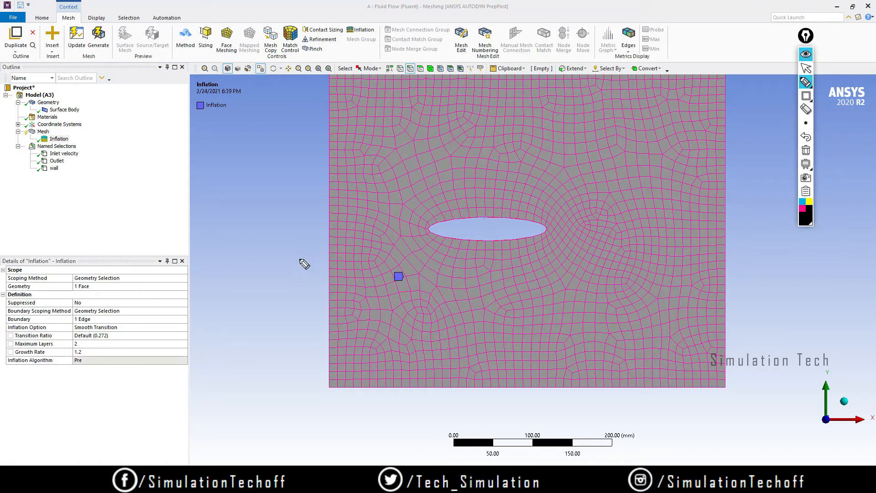
pyautogui.moveTo(262, 278)
pyautogui.mouseDown()
pyautogui.moveTo(273, 270)
pyautogui.moveTo(266, 280)
pyautogui.moveTo(299, 292)
pyautogui.mouseUp()
pyautogui.moveTo(297, 246)
pyautogui.mouseDown()
pyautogui.moveTo(333, 243)
pyautogui.moveTo(303, 294)
pyautogui.mouseUp()
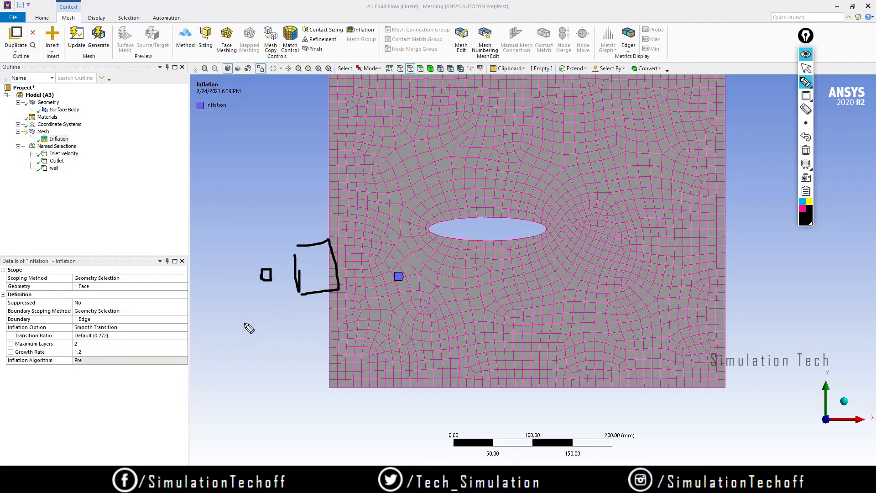
pyautogui.moveTo(209, 347); pyautogui.dragTo(231, 335)
pyautogui.moveTo(238, 388); pyautogui.dragTo(260, 318)
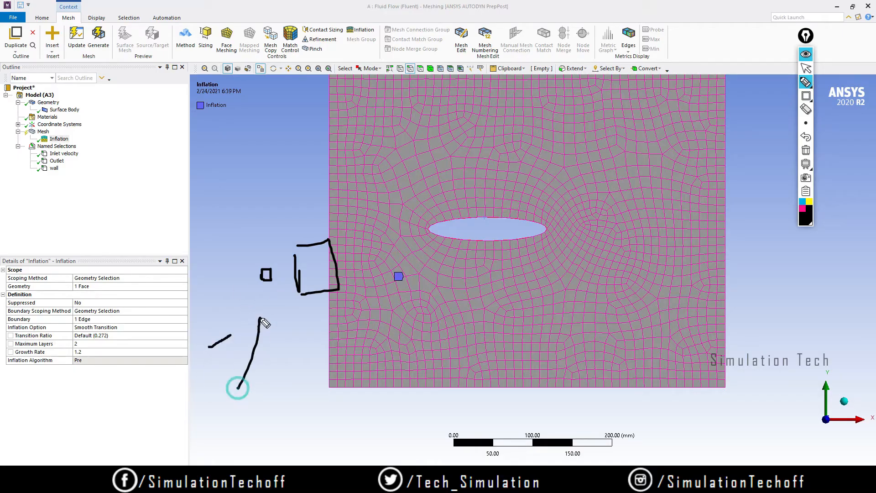
pyautogui.moveTo(73, 344)
pyautogui.mouseDown()
pyautogui.moveTo(71, 357)
pyautogui.moveTo(85, 353)
pyautogui.moveTo(74, 344)
pyautogui.mouseUp()
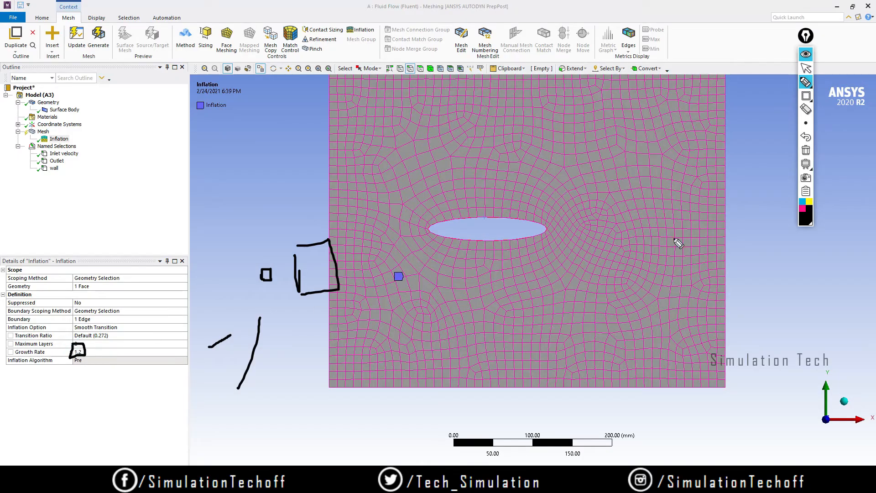
pyautogui.click(807, 151)
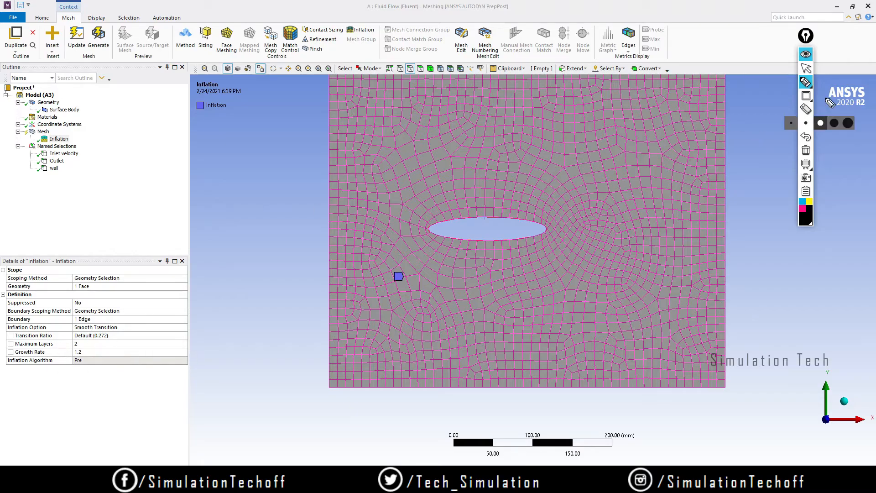
pyautogui.click(804, 69)
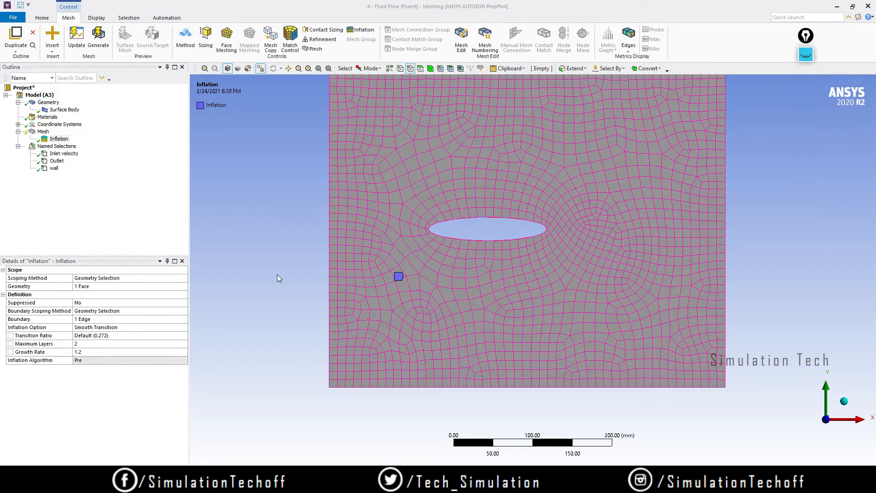
# Step: Regenerate the mesh with the inflation control applied
pyautogui.rightClick(43, 132)
pyautogui.click(73, 158)
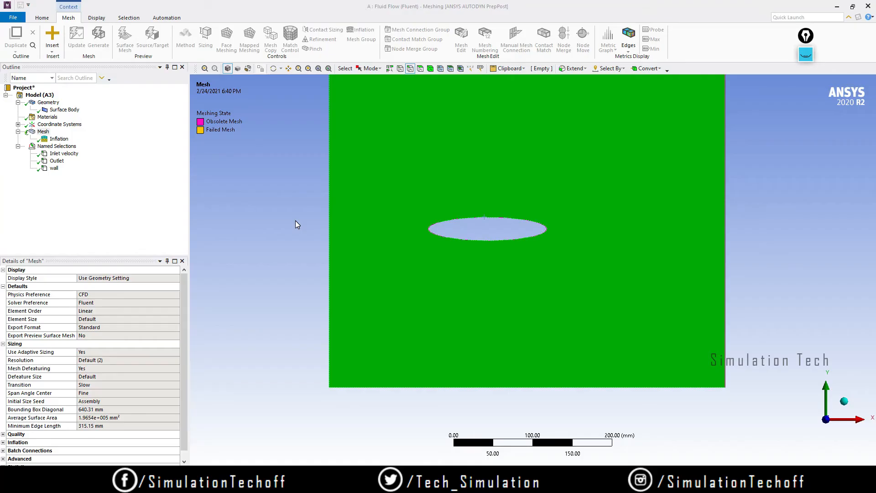
# Step: Inspect the mesh around the ellipse and set the inflation's maximum layers to 5
pyautogui.scroll(5, 516, 240)
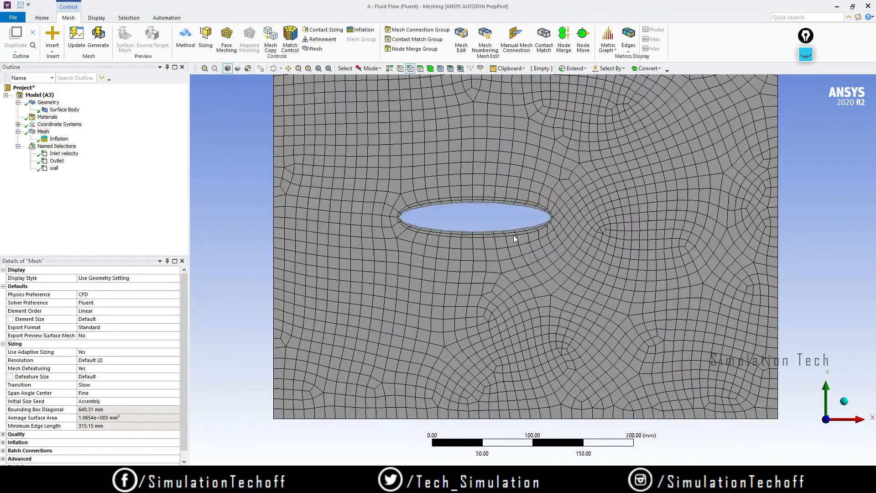
pyautogui.scroll(4, 490, 235)
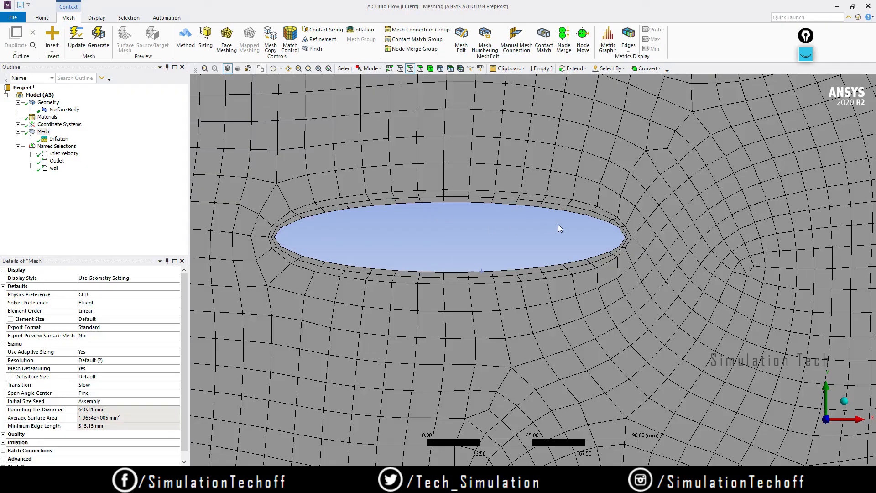
pyautogui.scroll(-8, 561, 228)
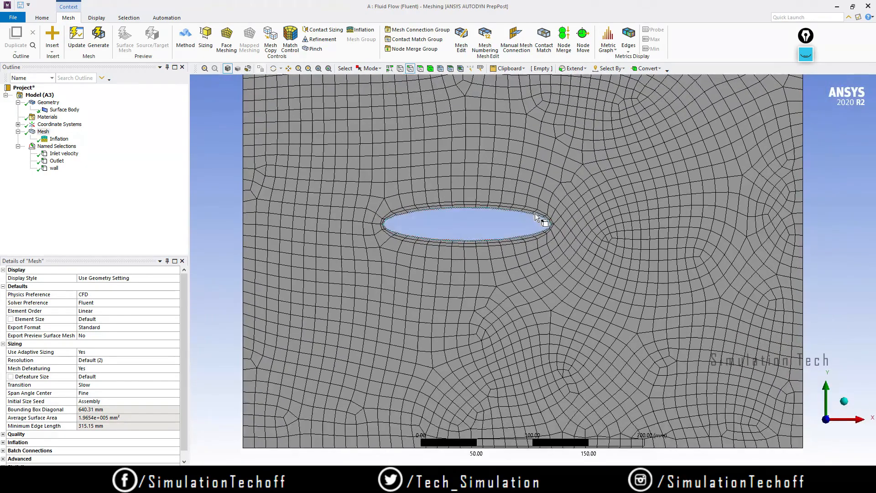
pyautogui.scroll(-2, 537, 217)
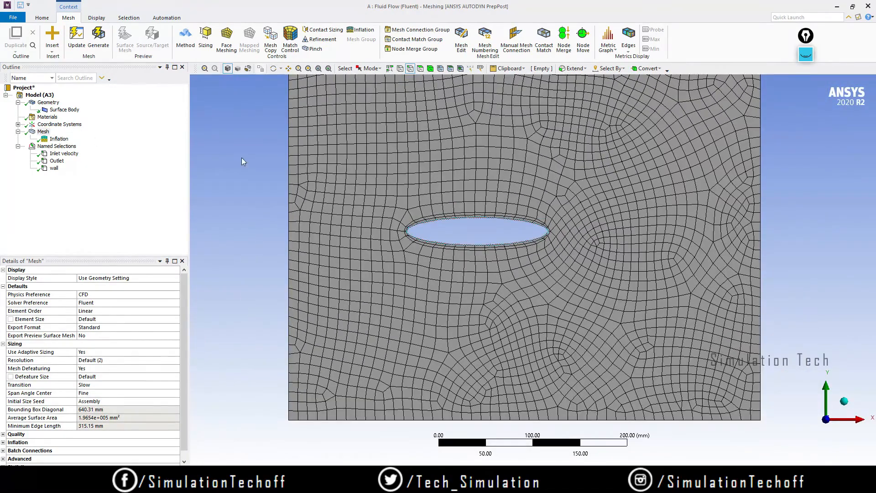
pyautogui.click(59, 139)
pyautogui.click(101, 345)
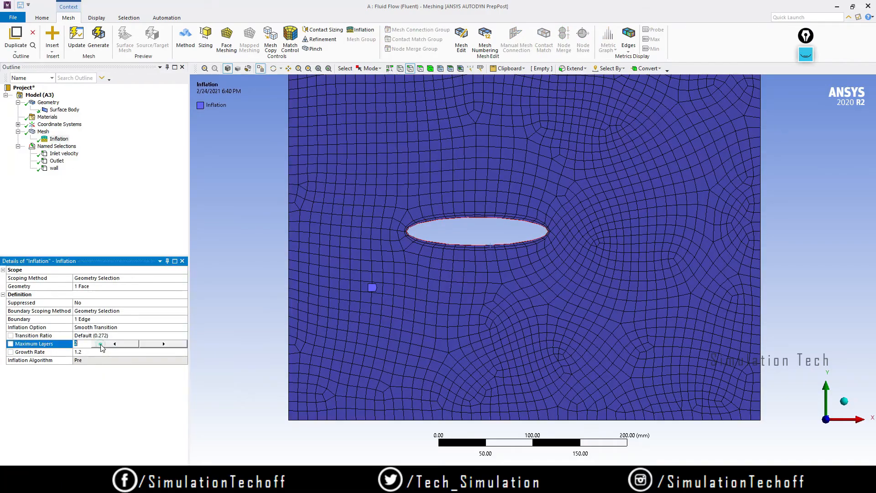
pyautogui.write('5')
pyautogui.press('Return')
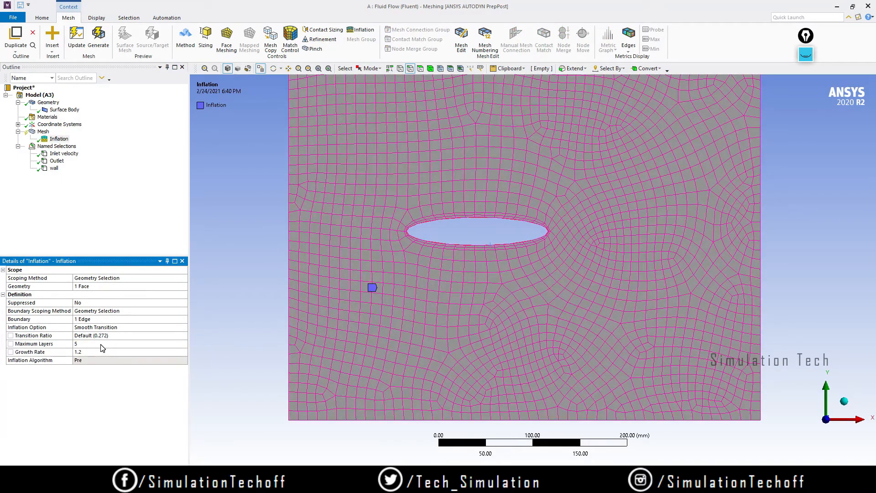
# Step: Update the mesh with the new layer count and inspect the inflation layers around the ellipse
pyautogui.rightClick(42, 132)
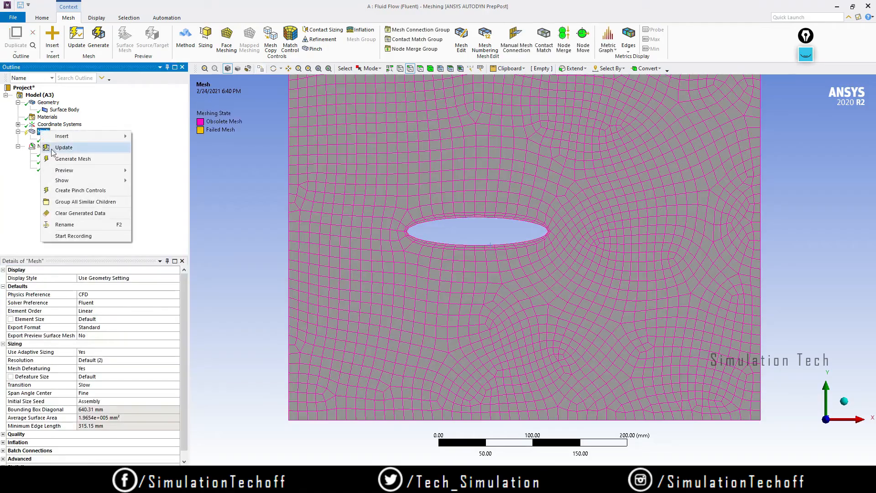
pyautogui.click(52, 150)
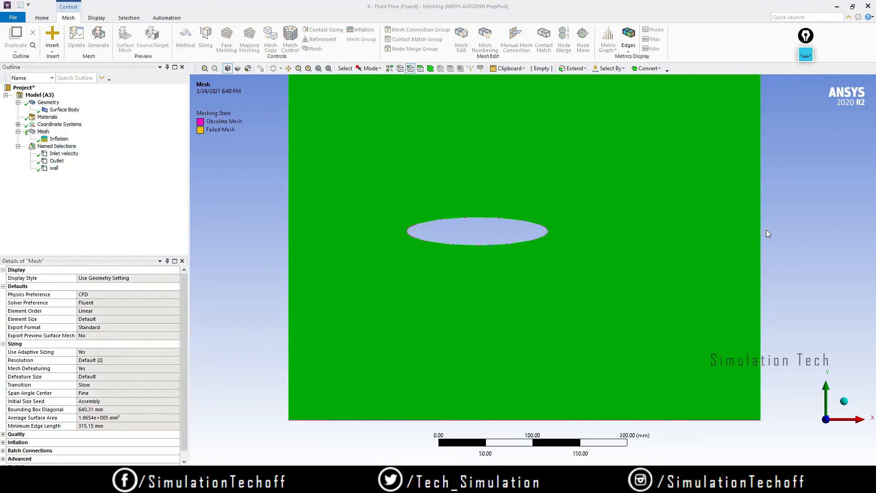
pyautogui.scroll(1, 490, 235)
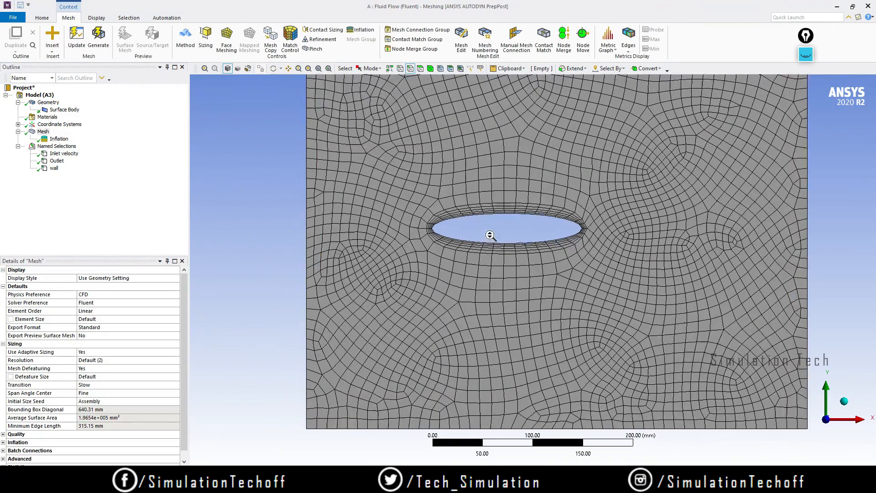
pyautogui.scroll(4, 491, 235)
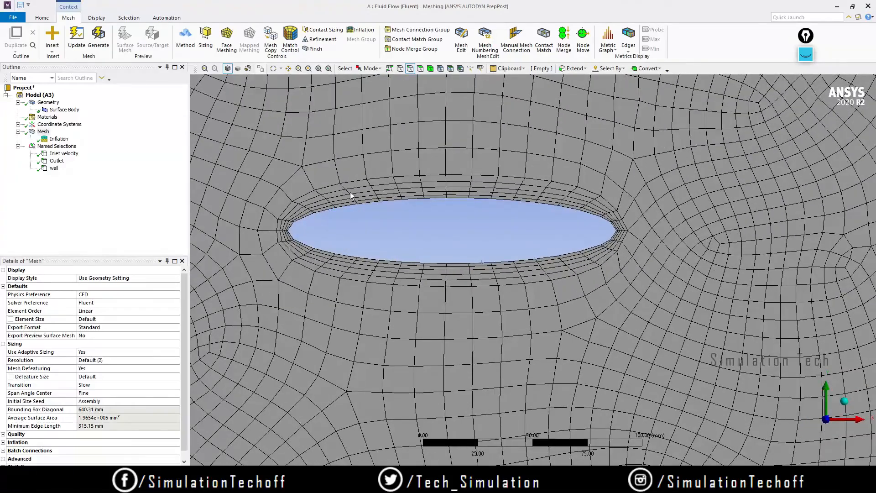
pyautogui.scroll(2, 538, 272)
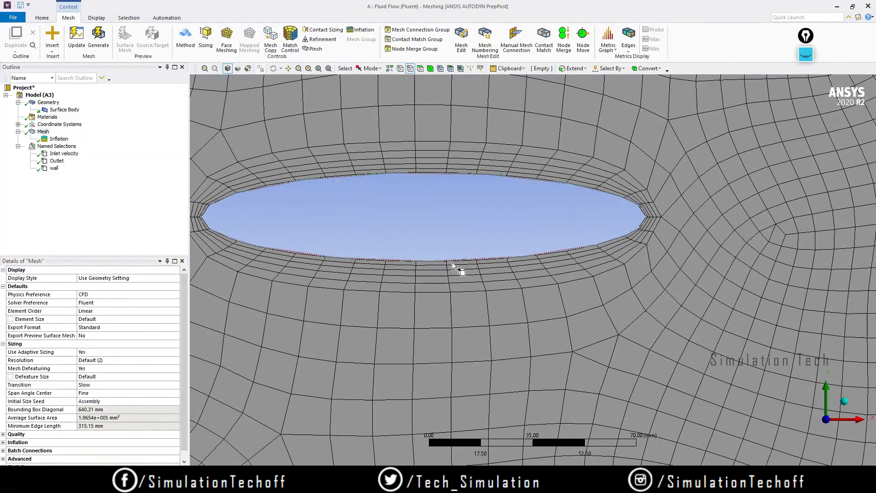
pyautogui.scroll(-6, 461, 255)
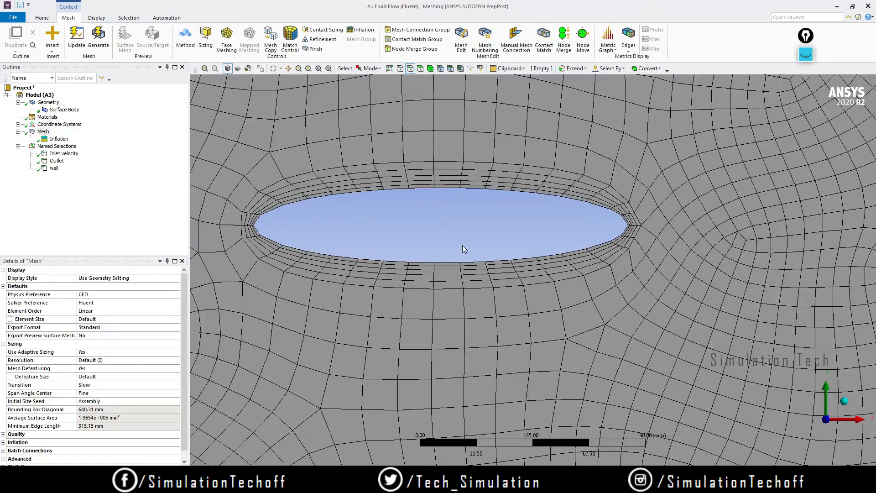
pyautogui.scroll(-5, 507, 254)
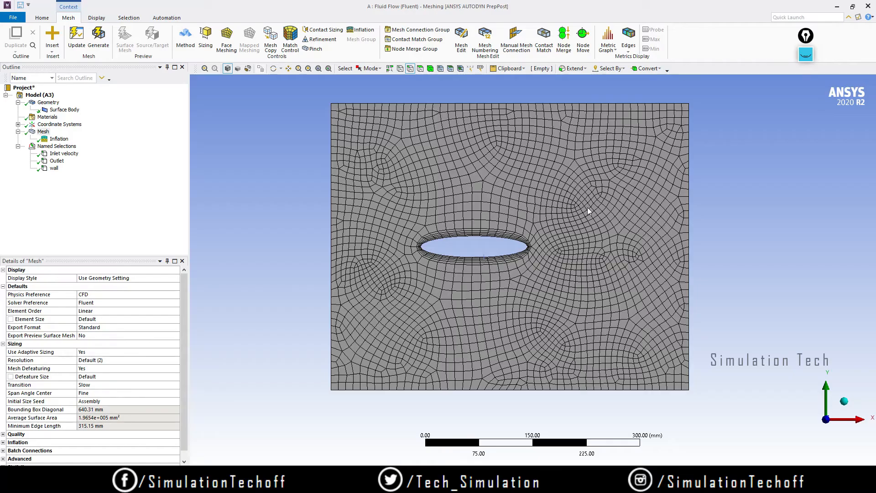
pyautogui.rightClick(42, 132)
pyautogui.moveTo(76, 139)
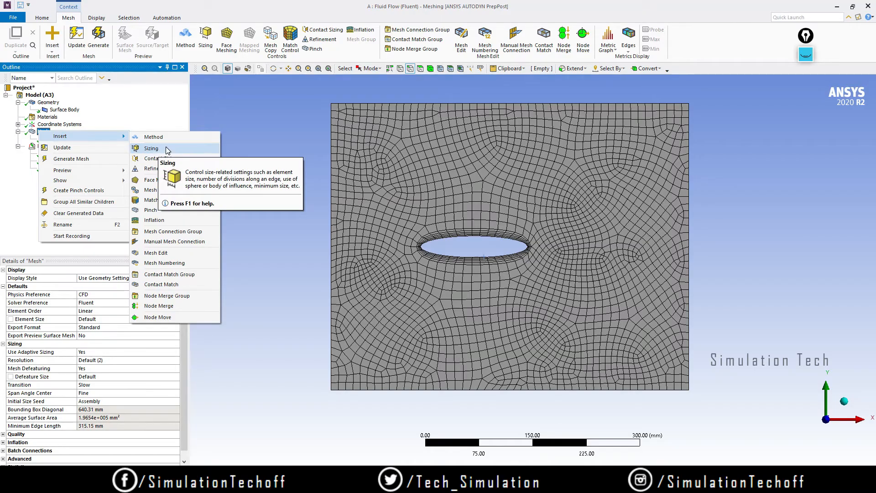
pyautogui.click(247, 340)
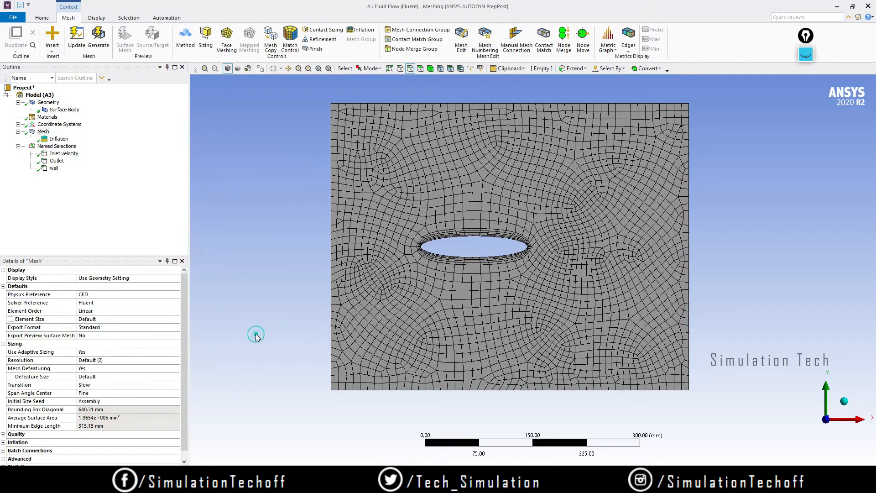
pyautogui.click(105, 319)
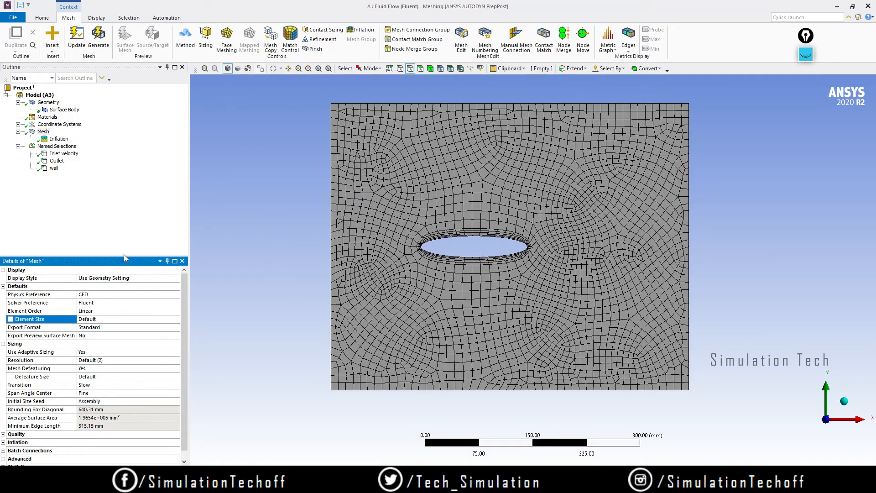
pyautogui.moveTo(664, 277); pyautogui.dragTo(594, 296, button='middle')
pyautogui.click(814, 419)
pyautogui.scroll(2, 594, 296)
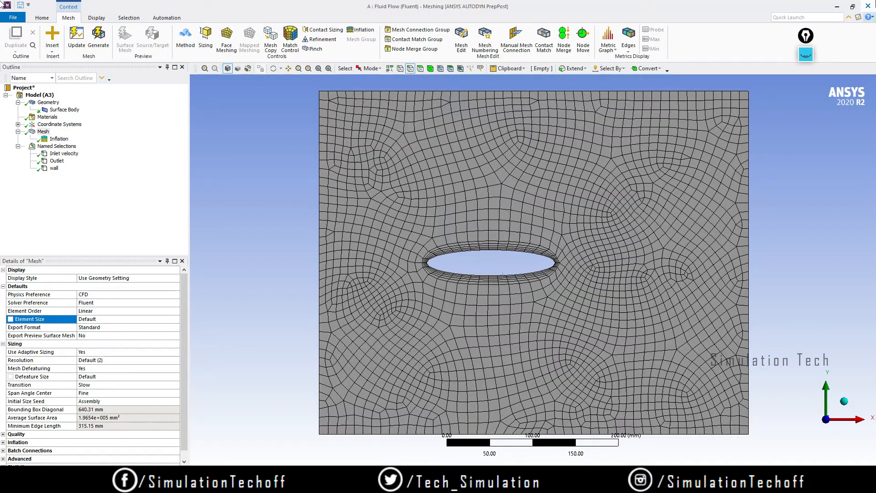
# Step: Close the meshing window and update the Mesh cell of the Fluid Flow (Fluent) system in Workbench
pyautogui.click(868, 7)
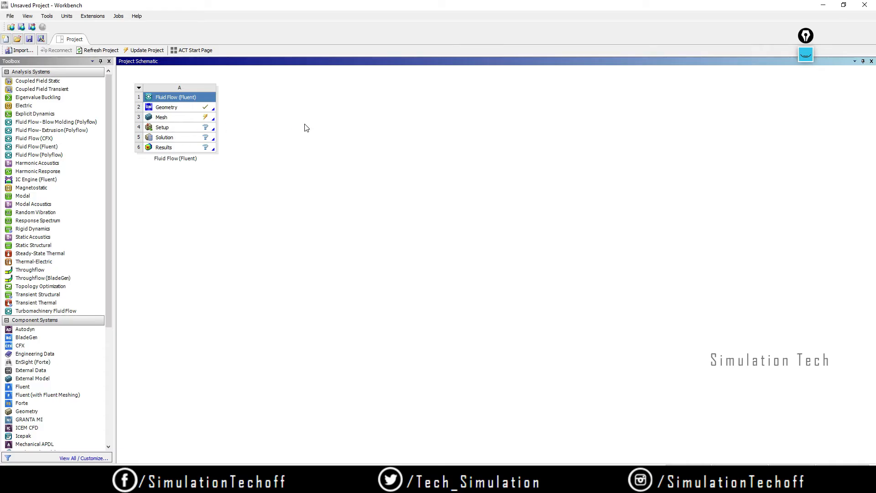
pyautogui.click(179, 119)
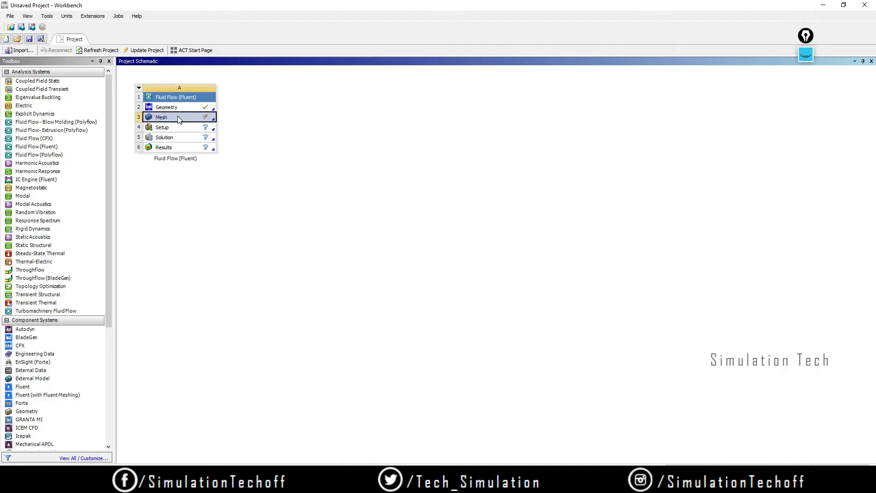
pyautogui.rightClick(178, 119)
pyautogui.click(214, 172)
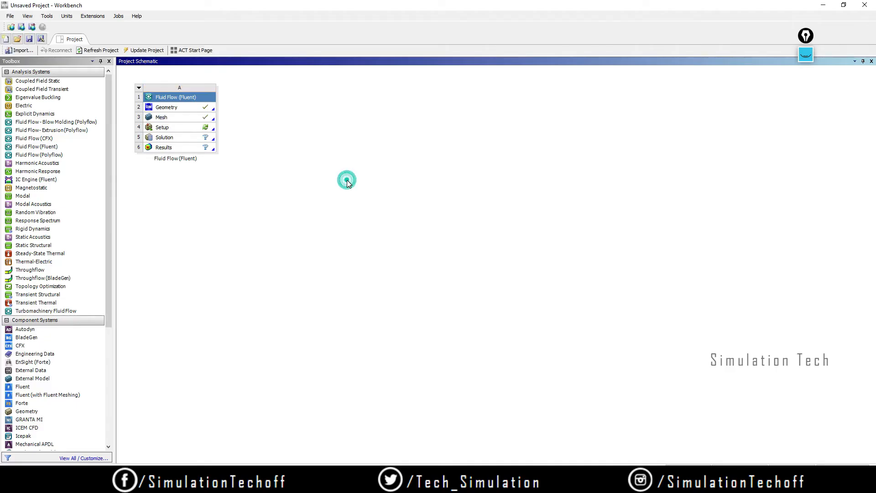
# Step: Open the Fluent Launcher from the Setup cell, outline the parallel settings and Double Precision with the pen, and clear the annotations
pyautogui.doubleClick(177, 129)
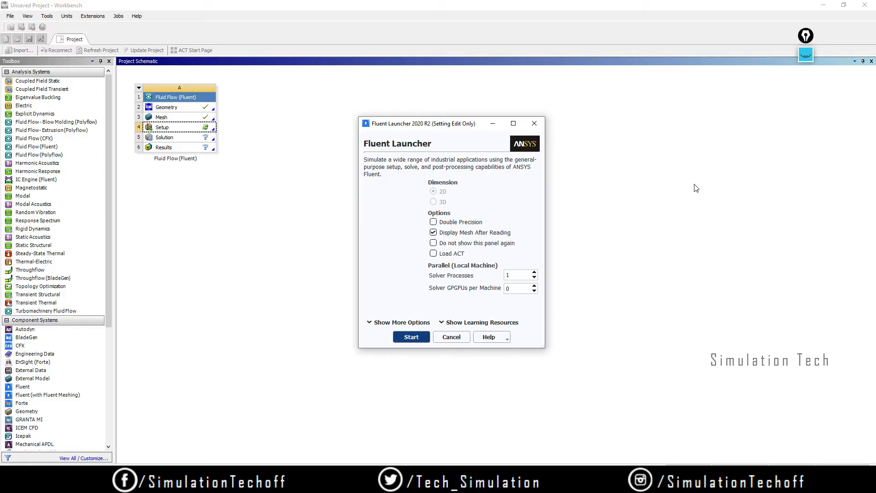
pyautogui.click(806, 55)
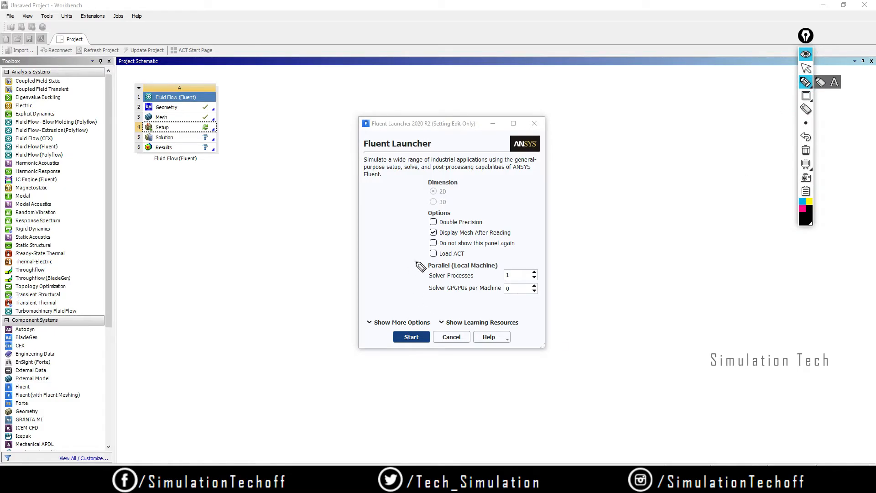
pyautogui.moveTo(416, 263)
pyautogui.mouseDown()
pyautogui.moveTo(416, 299)
pyautogui.moveTo(539, 299)
pyautogui.moveTo(553, 270)
pyautogui.moveTo(414, 260)
pyautogui.mouseUp()
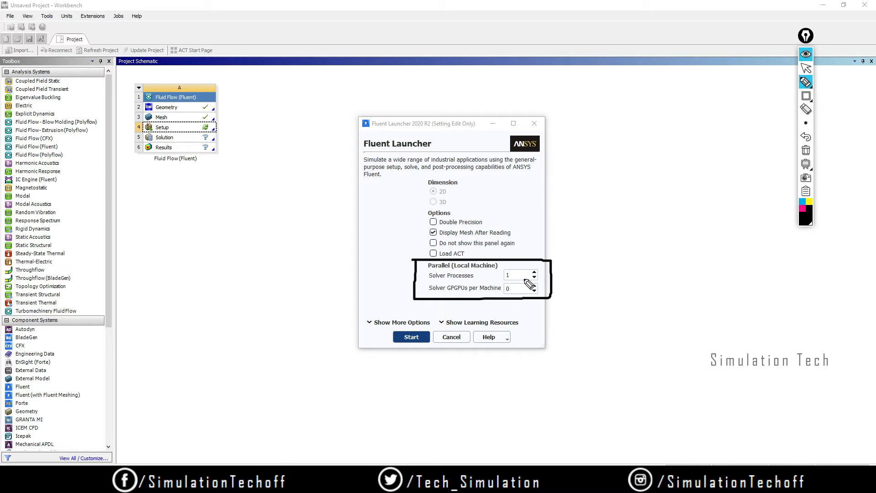
pyautogui.click(806, 150)
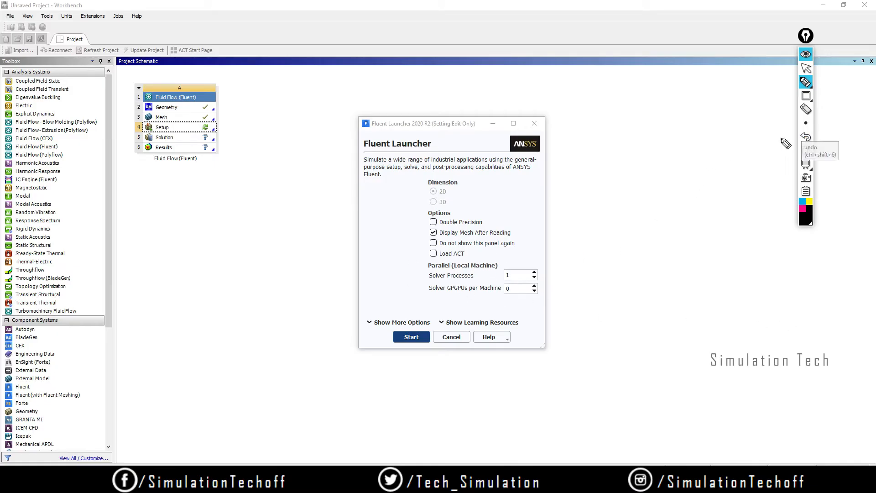
pyautogui.moveTo(425, 213)
pyautogui.mouseDown()
pyautogui.moveTo(422, 229)
pyautogui.moveTo(463, 228)
pyautogui.moveTo(499, 211)
pyautogui.moveTo(412, 209)
pyautogui.mouseUp()
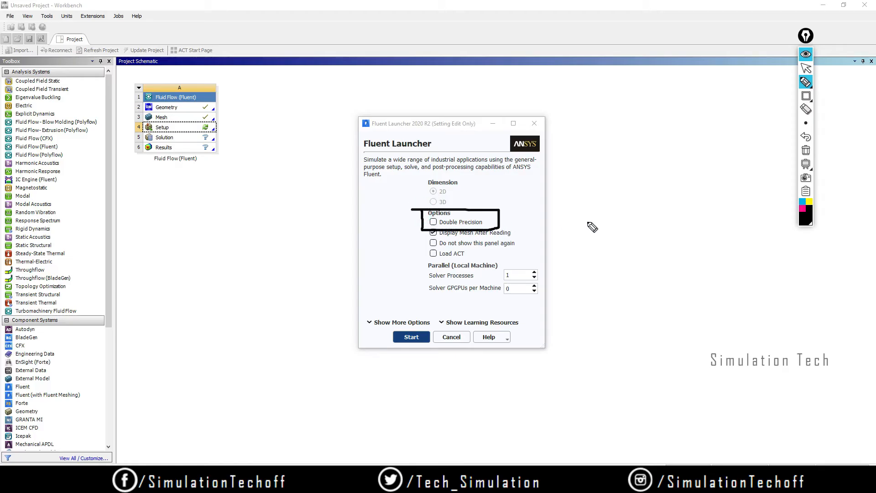
pyautogui.click(806, 150)
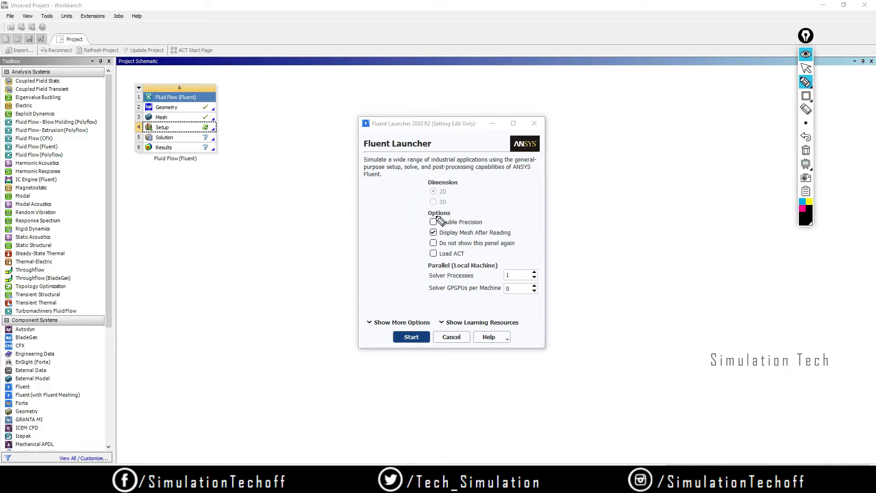
# Step: Enable Double Precision in the launcher and start Fluent
pyautogui.click(806, 68)
pyautogui.click(433, 222)
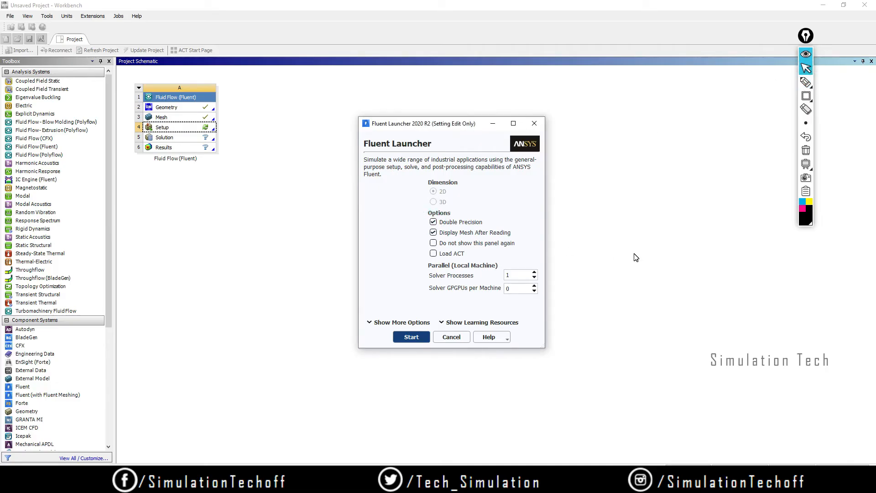
pyautogui.click(806, 82)
pyautogui.moveTo(671, 190)
pyautogui.mouseDown()
pyautogui.moveTo(688, 190)
pyautogui.moveTo(681, 235)
pyautogui.mouseUp()
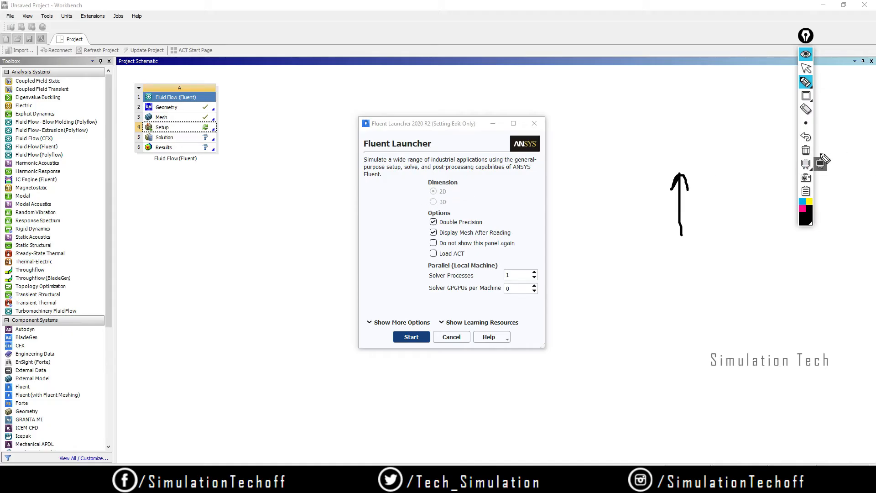
pyautogui.click(806, 150)
pyautogui.click(805, 68)
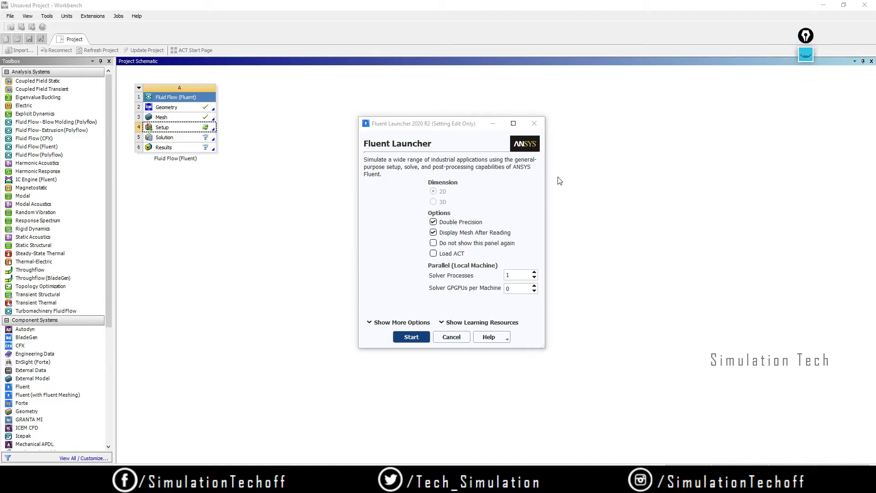
pyautogui.click(416, 338)
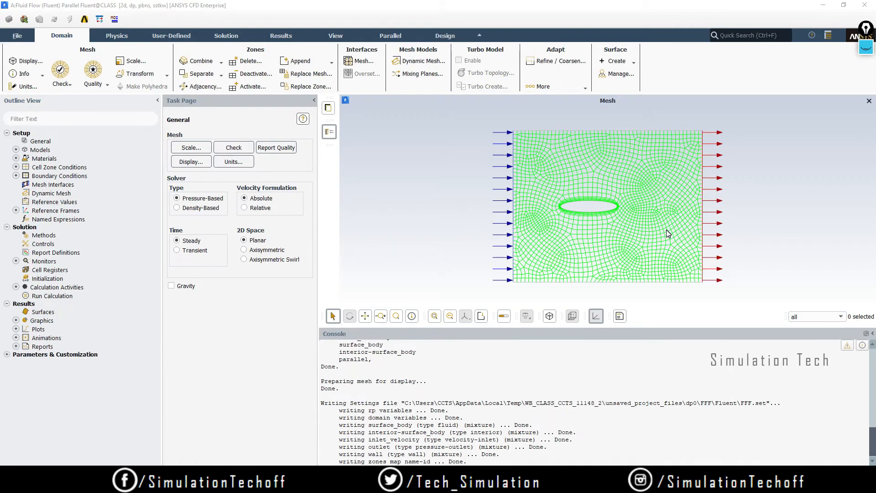
# Step: Bring the annotation tools beside the mesh view, outline Fluent's quick-access icons with the pen, and clear the annotation
pyautogui.moveTo(863, 28); pyautogui.dragTo(805, 56)
pyautogui.click(809, 76)
pyautogui.click(811, 101)
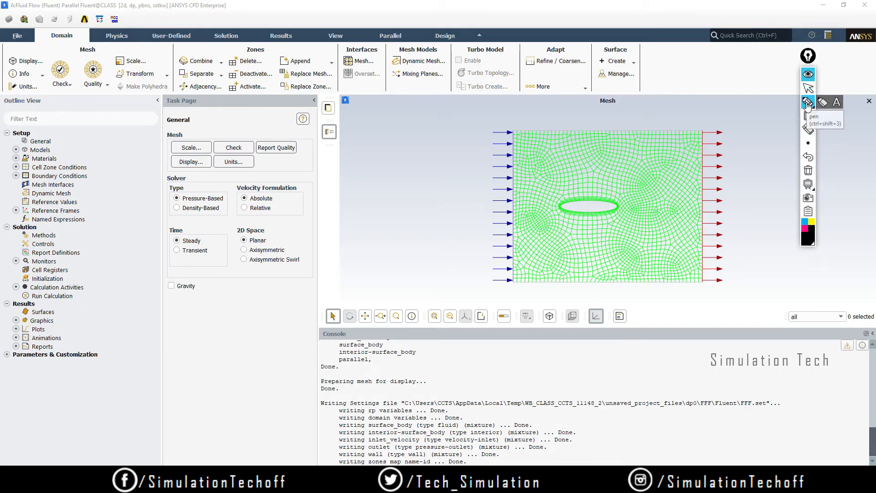
pyautogui.click(824, 100)
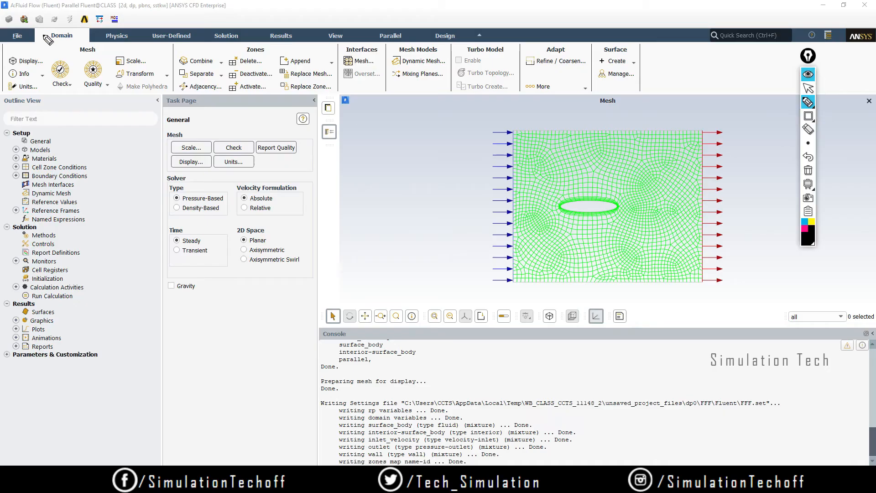
pyautogui.moveTo(2, 18)
pyautogui.mouseDown()
pyautogui.moveTo(4, 28)
pyautogui.moveTo(86, 29)
pyautogui.moveTo(126, 14)
pyautogui.moveTo(8, 5)
pyautogui.mouseUp()
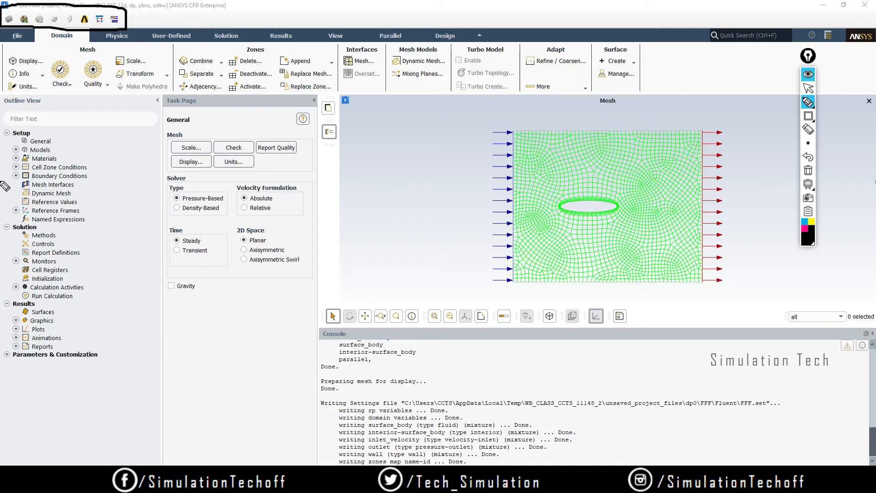
pyautogui.click(808, 171)
# Step: Outline the File menu with the pen
pyautogui.click(808, 143)
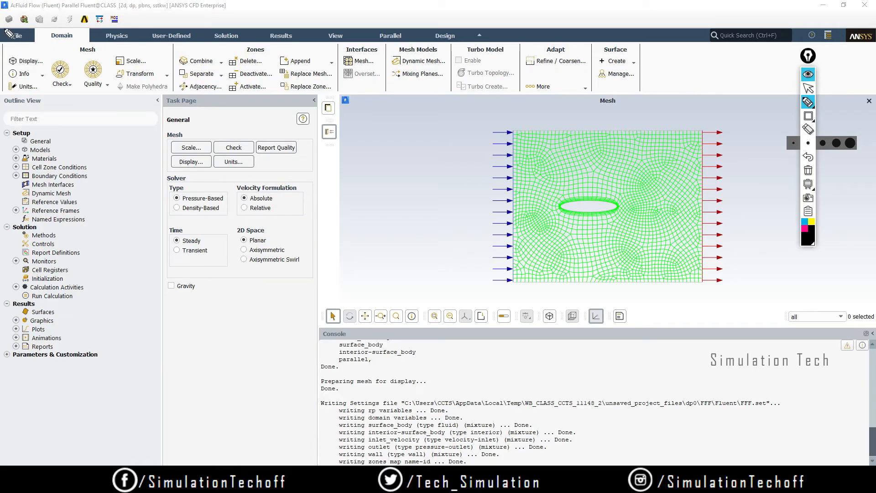
pyautogui.moveTo(4, 30)
pyautogui.mouseDown()
pyautogui.moveTo(6, 45)
pyautogui.moveTo(35, 36)
pyautogui.moveTo(2, 28)
pyautogui.mouseUp()
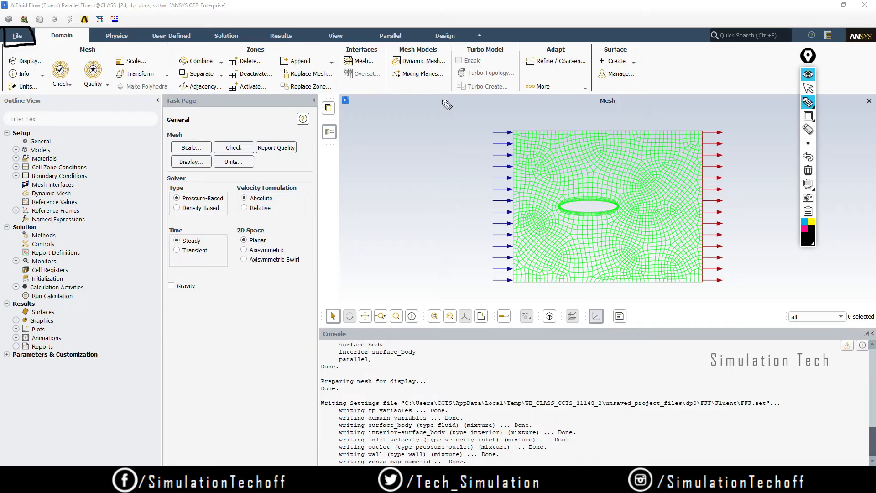
# Step: Clear the pen annotation from the screen, return to the normal pointer, and collapse the ribbon
pyautogui.click(808, 171)
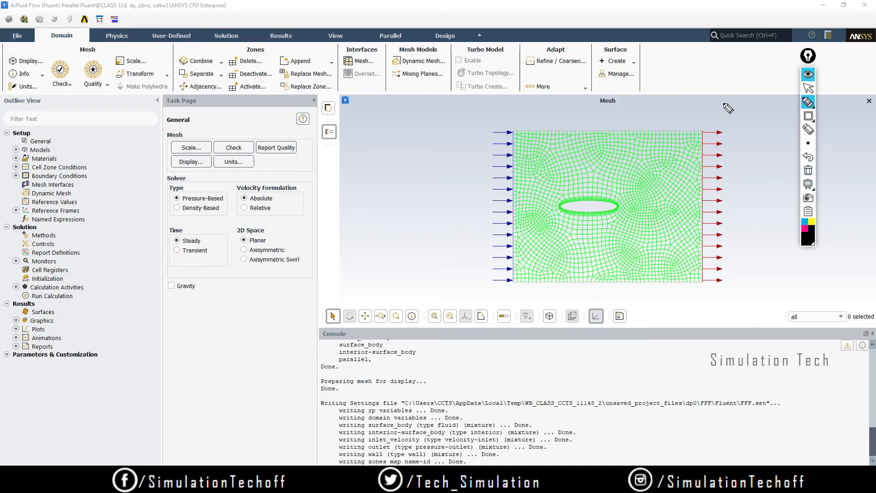
pyautogui.click(807, 87)
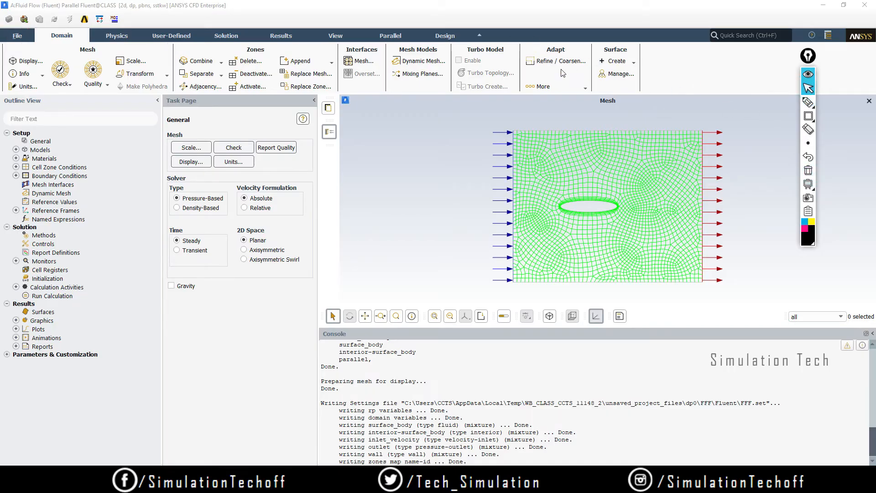
pyautogui.click(480, 36)
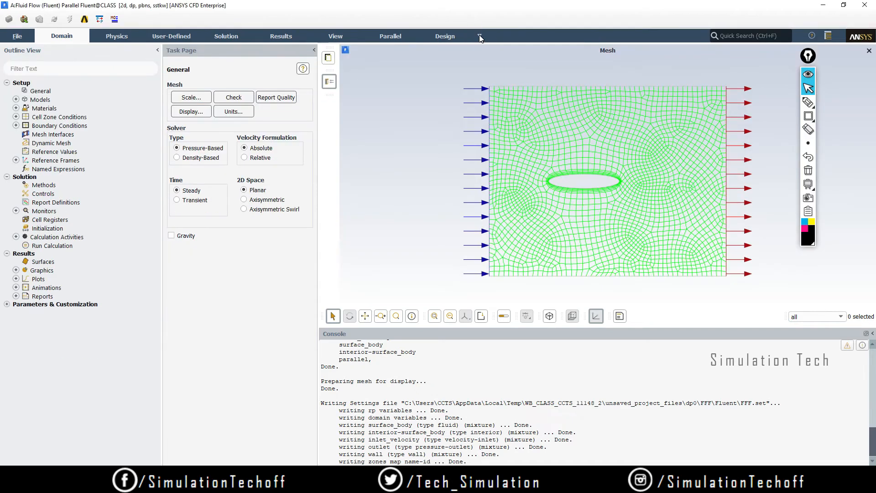
# Step: Box the Outline View and Task Page headings with rectangle annotations, and clear the boxes
pyautogui.click(809, 116)
pyautogui.moveTo(1, 46); pyautogui.dragTo(58, 57)
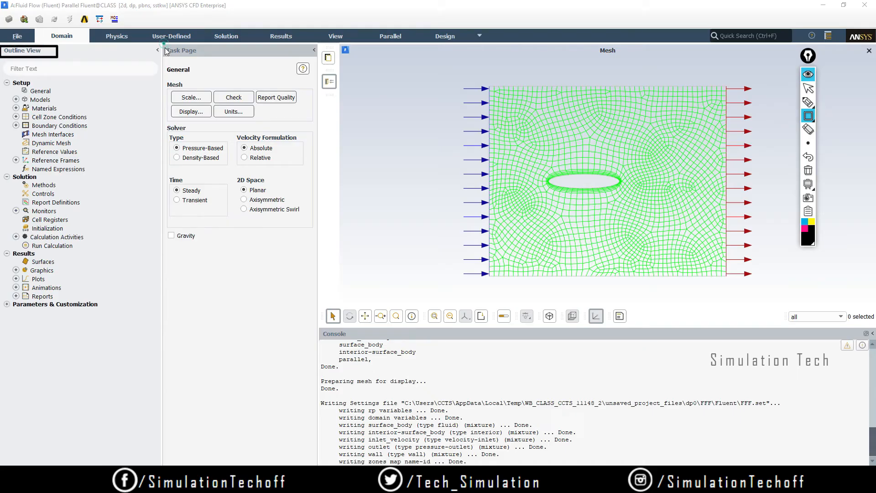
pyautogui.moveTo(165, 45); pyautogui.dragTo(213, 58)
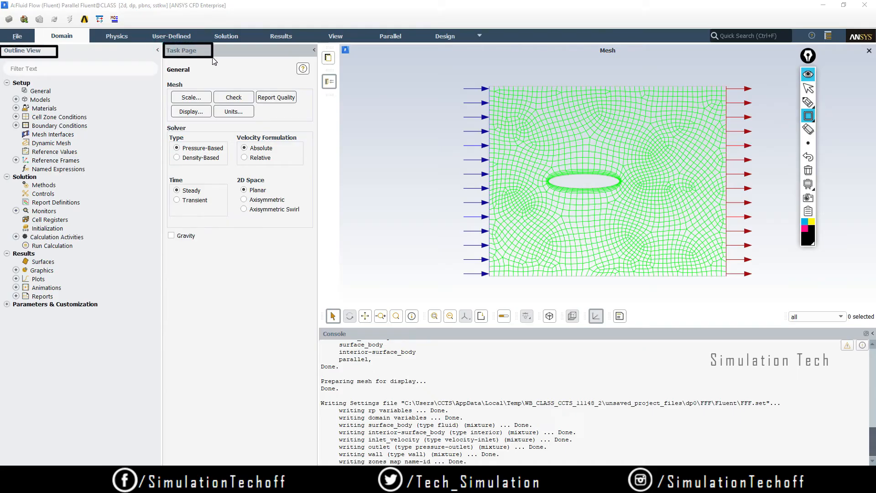
pyautogui.click(808, 170)
pyautogui.click(808, 74)
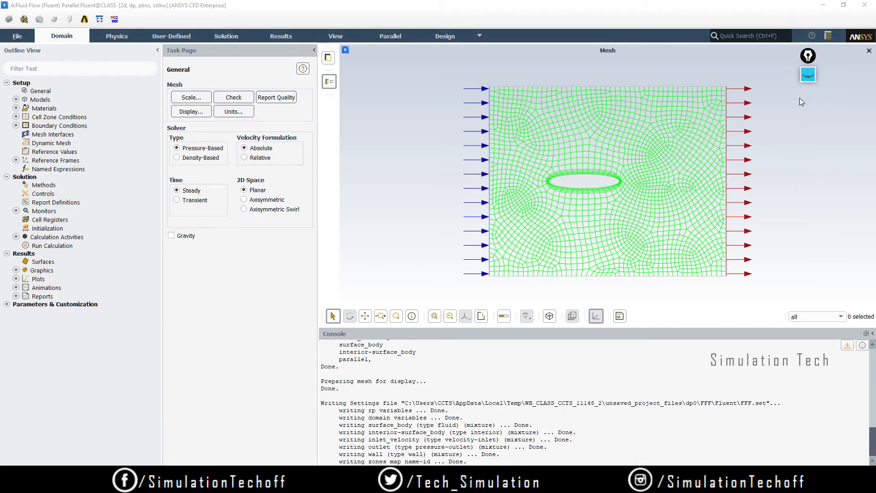
pyautogui.click(809, 76)
# Step: Draw pen brackets with arrows beside the Setup, Solution and Results groups of the outline tree
pyautogui.click(808, 102)
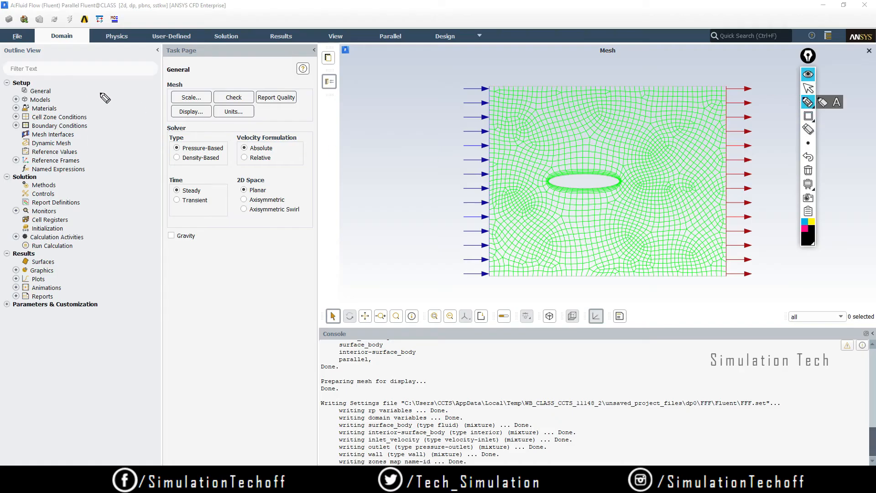
pyautogui.moveTo(101, 85)
pyautogui.mouseDown()
pyautogui.moveTo(119, 89)
pyautogui.moveTo(115, 170)
pyautogui.moveTo(104, 173)
pyautogui.mouseUp()
pyautogui.moveTo(118, 130); pyautogui.dragTo(138, 130)
pyautogui.moveTo(130, 124); pyautogui.dragTo(133, 144)
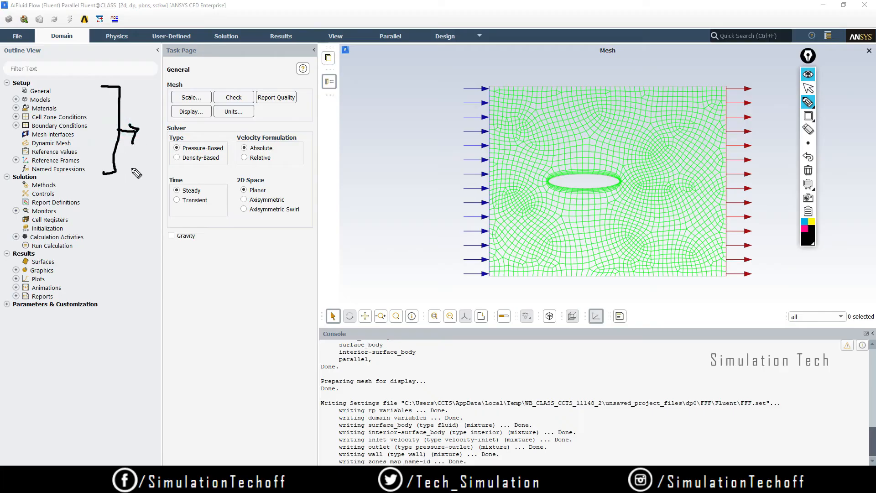
pyautogui.moveTo(101, 174)
pyautogui.mouseDown()
pyautogui.moveTo(114, 187)
pyautogui.moveTo(115, 247)
pyautogui.moveTo(101, 250)
pyautogui.mouseUp()
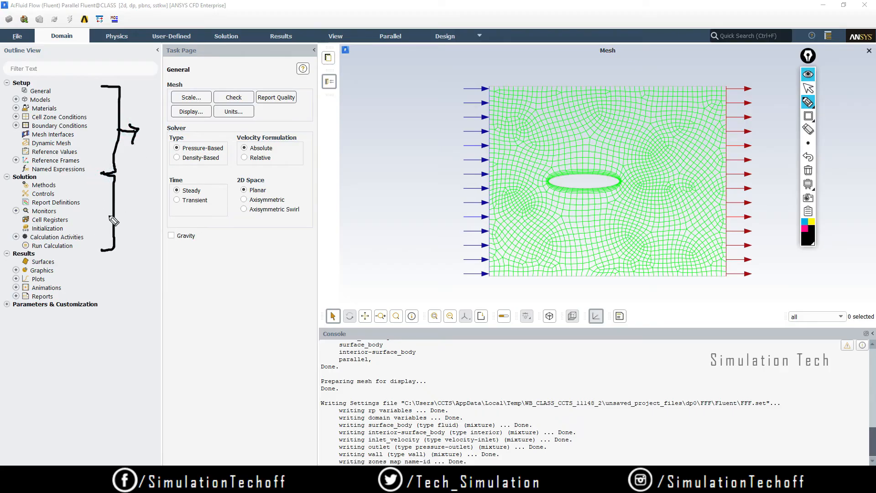
pyautogui.moveTo(114, 213); pyautogui.dragTo(123, 214)
pyautogui.moveTo(101, 252)
pyautogui.mouseDown()
pyautogui.moveTo(115, 300)
pyautogui.moveTo(89, 315)
pyautogui.moveTo(123, 289)
pyautogui.moveTo(122, 297)
pyautogui.mouseUp()
pyautogui.moveTo(123, 208); pyautogui.dragTo(128, 221)
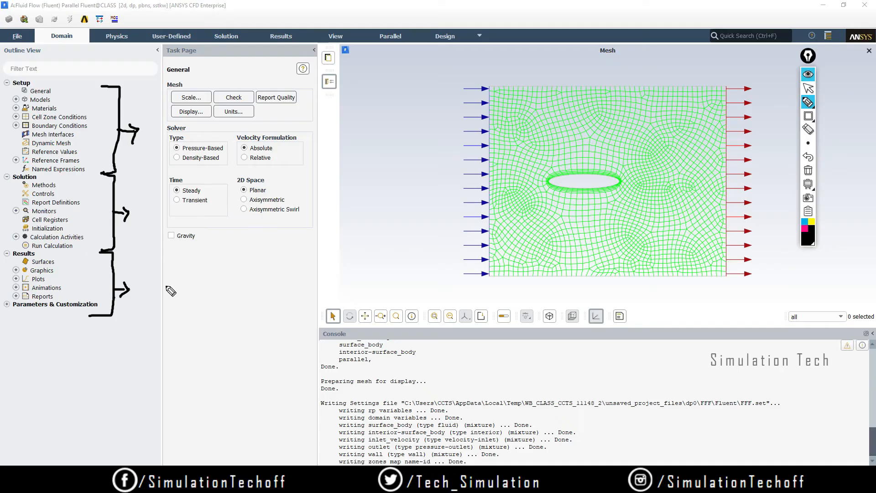
# Step: Pen tick marks beside the Setup, Solution and Results headings, clear all annotations, and hide the annotation tools
pyautogui.moveTo(41, 81); pyautogui.dragTo(51, 75)
pyautogui.moveTo(48, 172); pyautogui.dragTo(57, 167)
pyautogui.moveTo(47, 252); pyautogui.dragTo(51, 246)
pyautogui.click(808, 170)
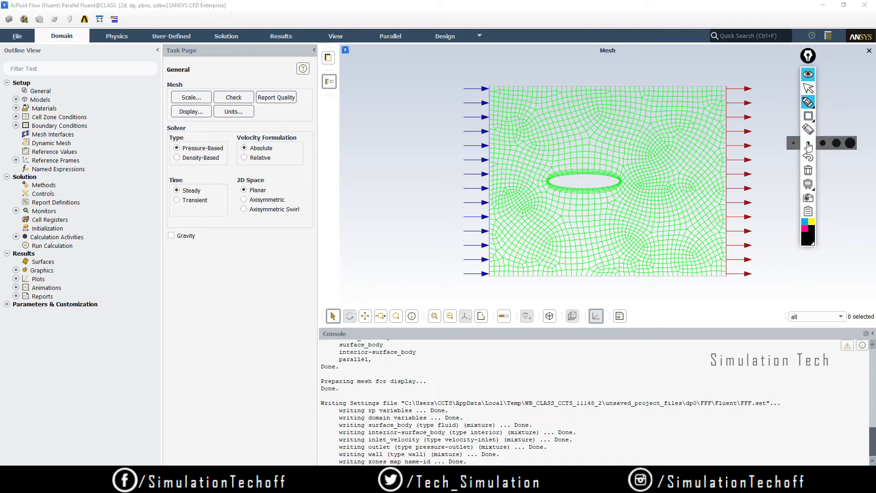
pyautogui.moveTo(811, 124)
pyautogui.click(808, 88)
pyautogui.click(808, 74)
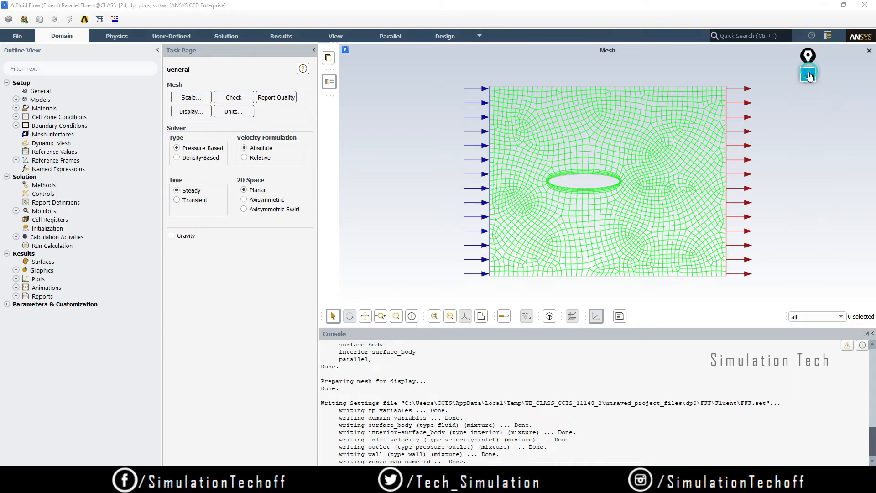
# Step: Look over the General and Models setup pages, and review the mesh reading and settings log in the console
pyautogui.click(45, 93)
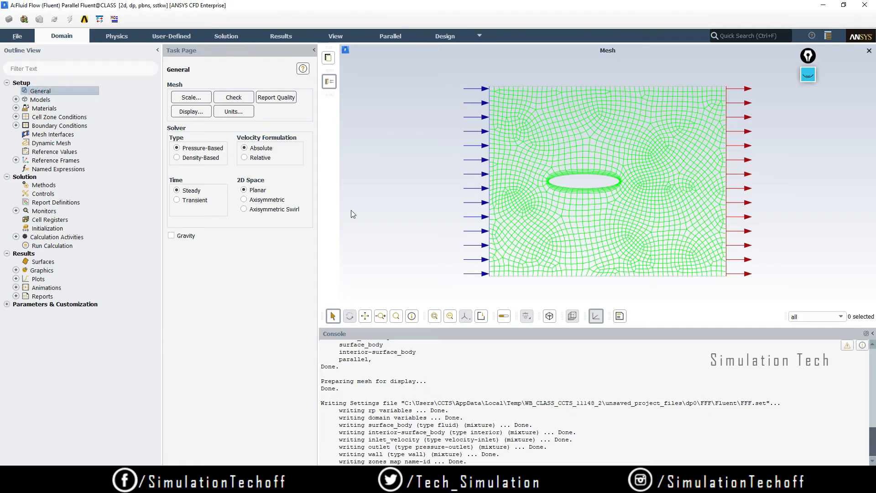
pyautogui.click(39, 99)
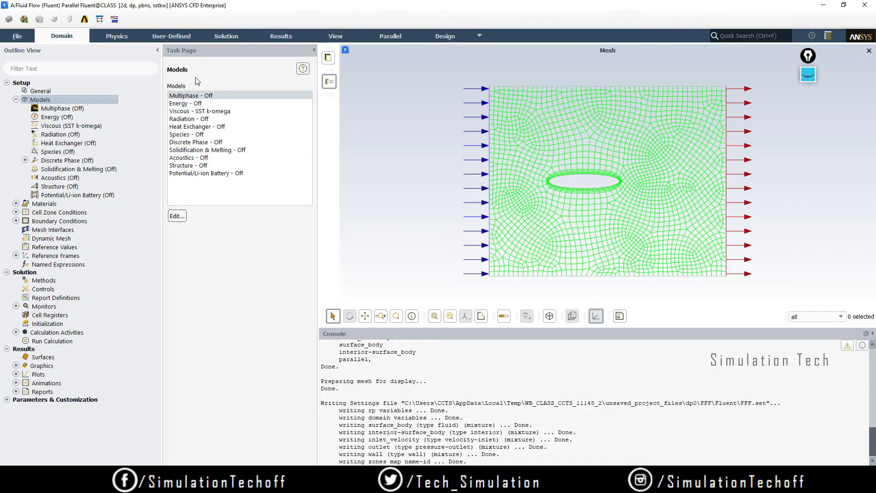
pyautogui.click(51, 91)
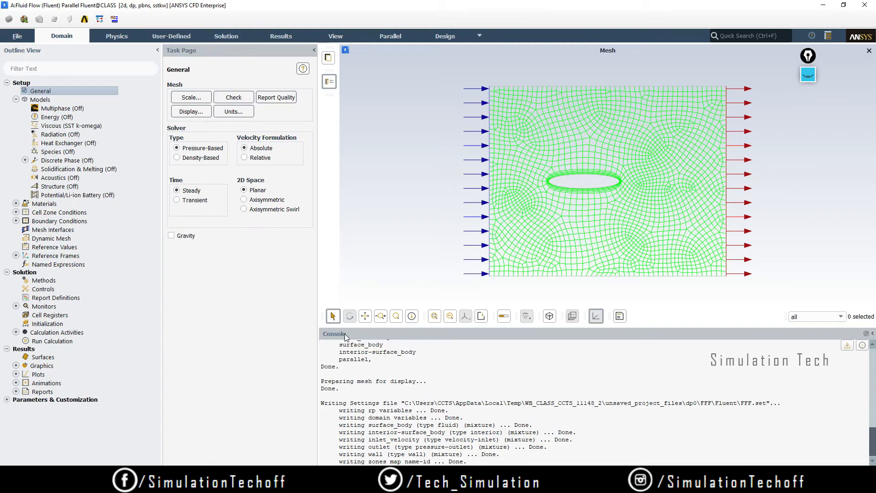
pyautogui.scroll(5, 486, 410)
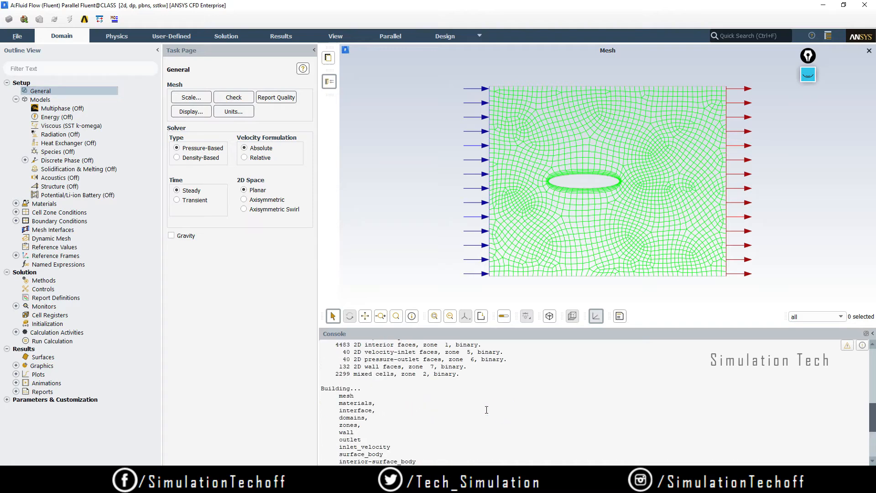
pyautogui.scroll(4, 487, 410)
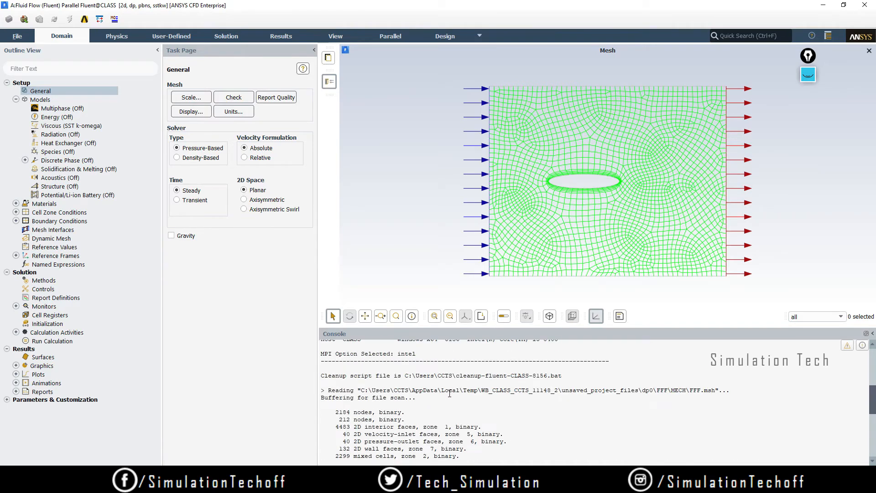
pyautogui.scroll(-9, 450, 394)
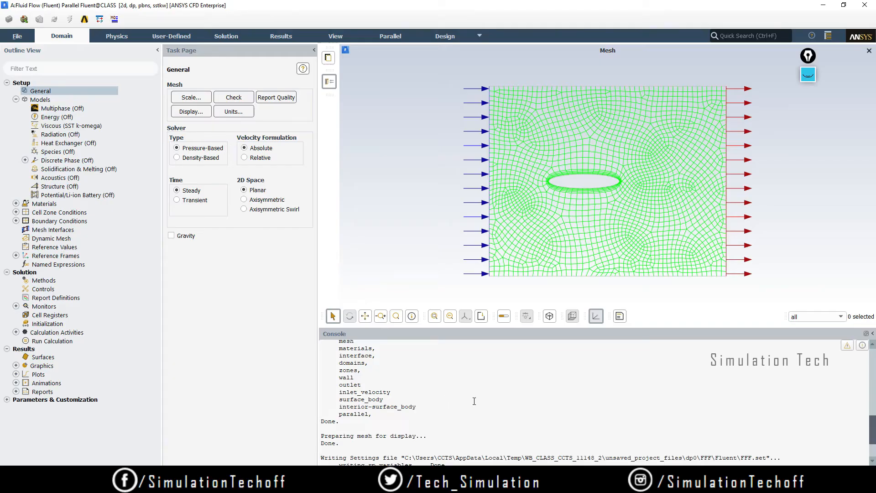
pyautogui.scroll(-3, 474, 412)
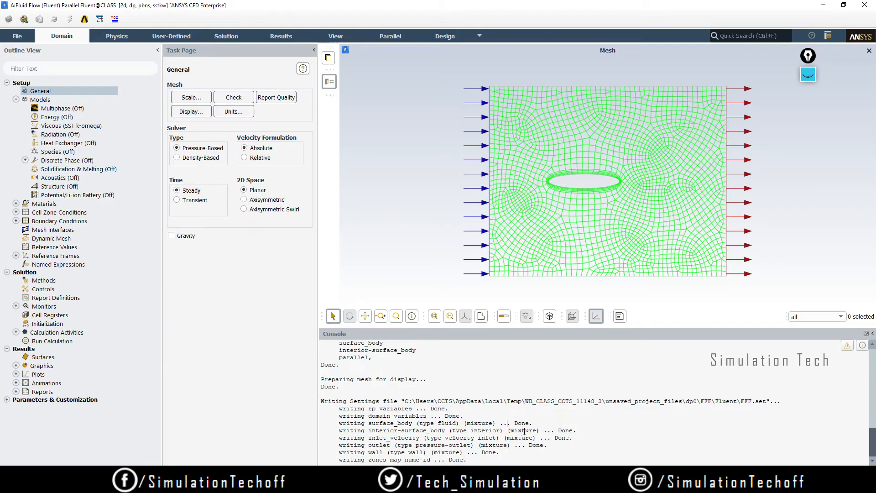
pyautogui.click(478, 457)
# Step: Run the mesh check and review its report in the console
pyautogui.click(234, 98)
pyautogui.moveTo(333, 389); pyautogui.dragTo(475, 458)
pyautogui.click(526, 458)
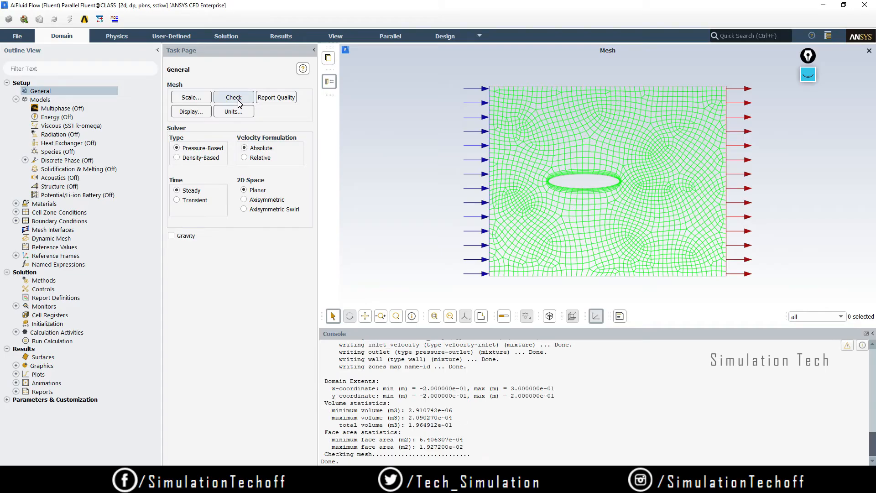
# Step: Move the collapsed annotation toolbar to a lower spot beside the mesh display
pyautogui.moveTo(810, 58); pyautogui.dragTo(849, 267)
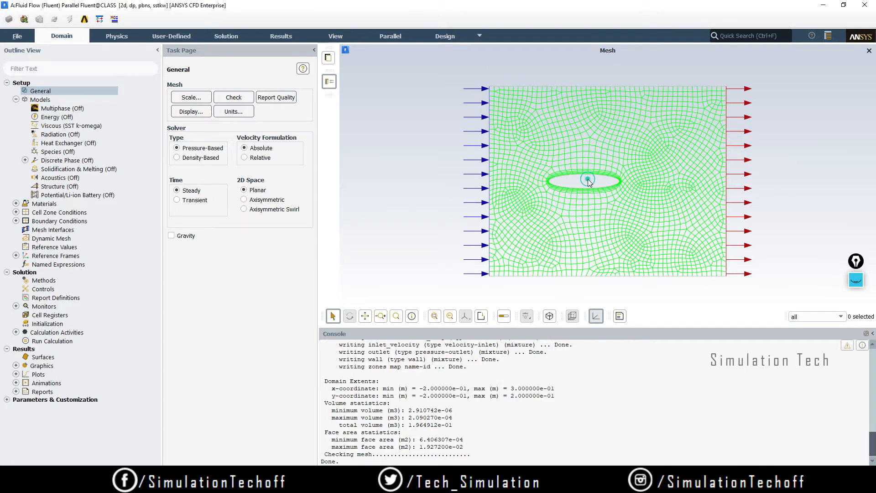
pyautogui.scroll(1, 589, 182)
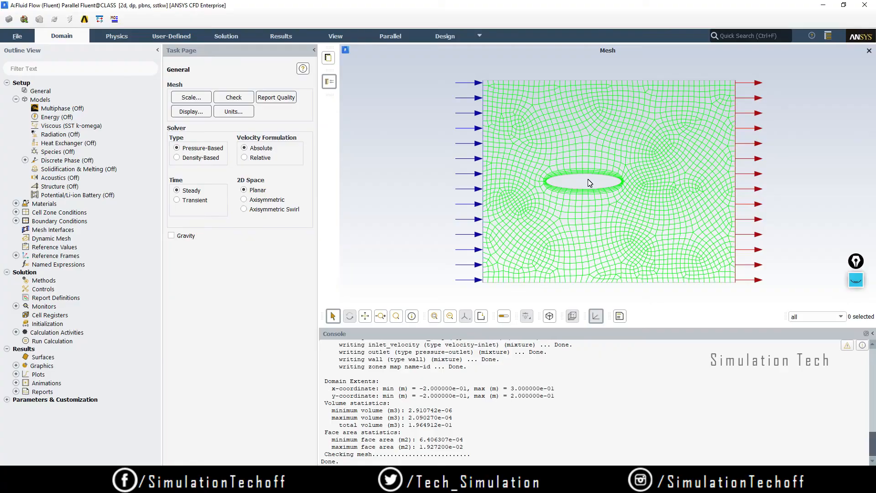
pyautogui.scroll(-1, 590, 183)
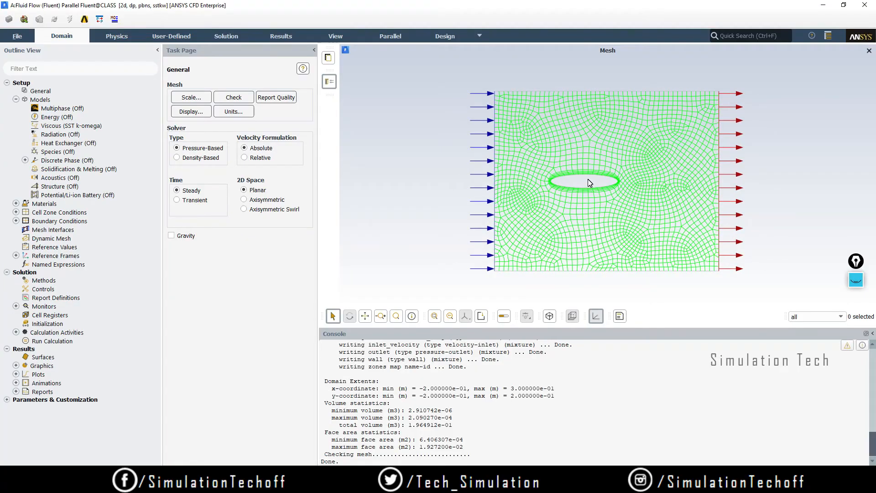
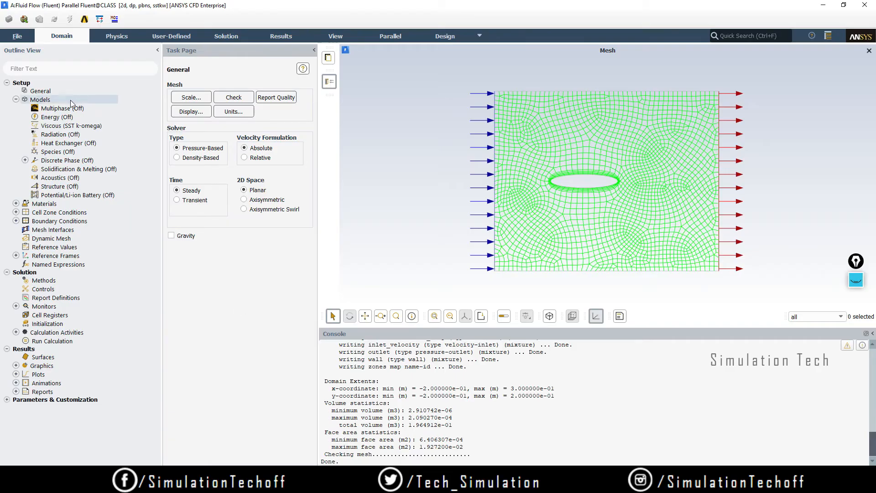
# Step: Open the Viscous model settings from the Models list and select the Laminar model
pyautogui.doubleClick(57, 103)
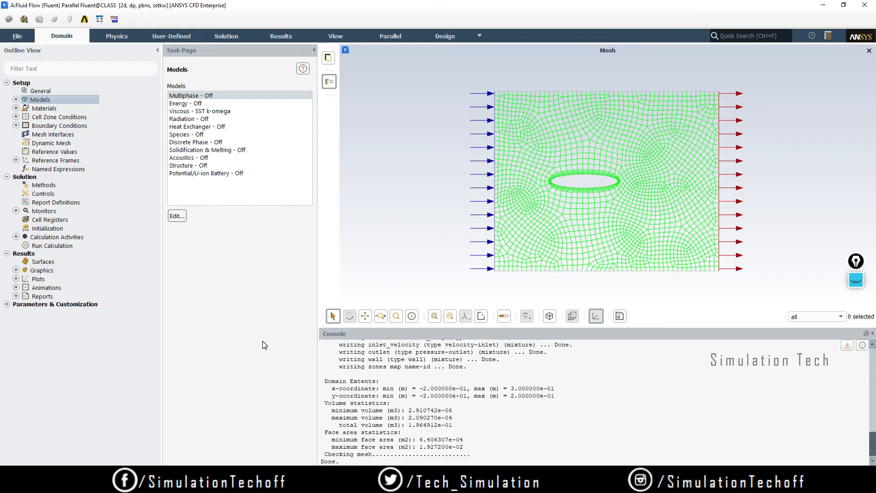
pyautogui.click(182, 111)
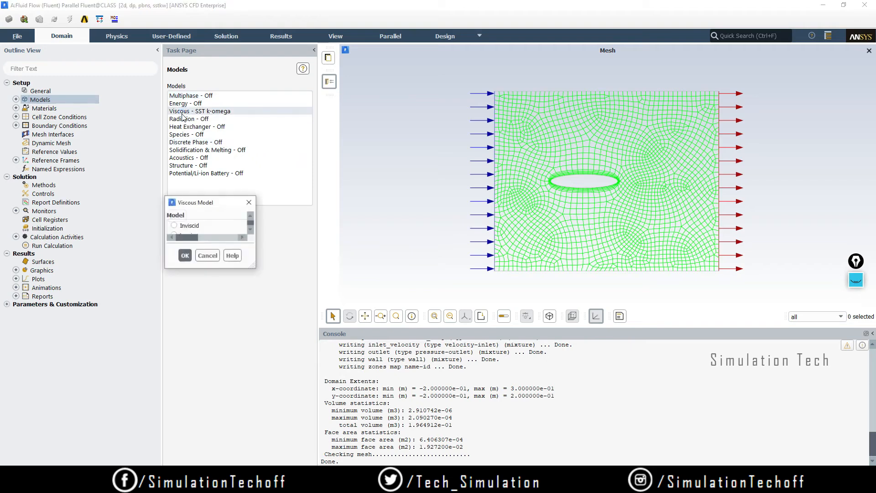
pyautogui.moveTo(411, 98); pyautogui.dragTo(282, 95)
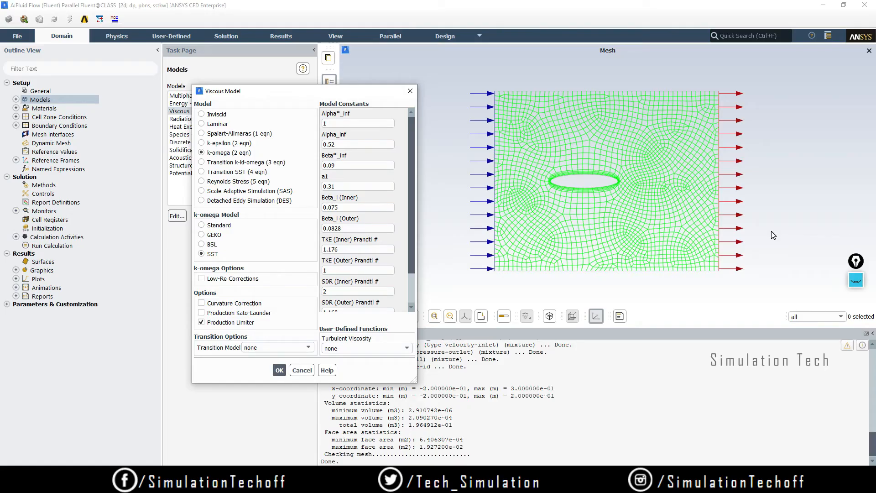
pyautogui.click(202, 124)
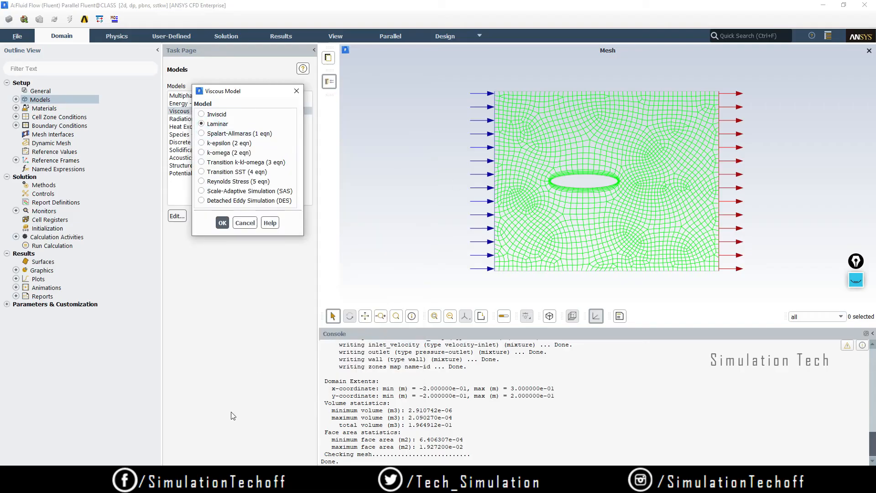
# Step: Sketch three rows of parallel pen arrows below the Viscous Model dialog to illustrate laminar flow
pyautogui.click(854, 274)
pyautogui.click(829, 147)
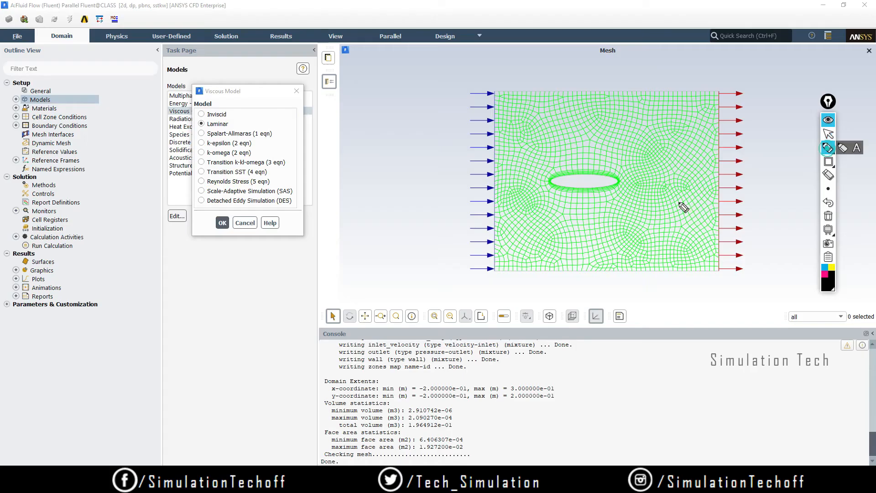
pyautogui.moveTo(118, 323); pyautogui.dragTo(143, 327)
pyautogui.moveTo(158, 323); pyautogui.dragTo(177, 326)
pyautogui.moveTo(198, 323)
pyautogui.mouseDown()
pyautogui.moveTo(224, 323)
pyautogui.moveTo(220, 327)
pyautogui.mouseUp()
pyautogui.moveTo(241, 322)
pyautogui.mouseDown()
pyautogui.moveTo(274, 319)
pyautogui.moveTo(267, 329)
pyautogui.mouseUp()
pyautogui.moveTo(111, 353)
pyautogui.mouseDown()
pyautogui.moveTo(145, 349)
pyautogui.moveTo(144, 358)
pyautogui.mouseUp()
pyautogui.moveTo(163, 355); pyautogui.dragTo(247, 356)
pyautogui.moveTo(246, 355)
pyautogui.mouseDown()
pyautogui.moveTo(250, 361)
pyautogui.moveTo(289, 351)
pyautogui.moveTo(289, 366)
pyautogui.mouseUp()
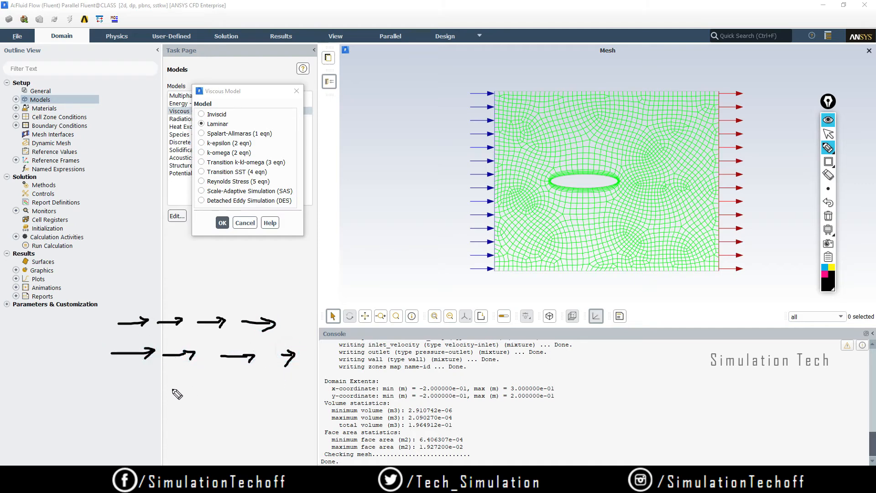
pyautogui.moveTo(114, 388); pyautogui.dragTo(139, 383)
pyautogui.moveTo(132, 381)
pyautogui.mouseDown()
pyautogui.moveTo(136, 388)
pyautogui.moveTo(183, 393)
pyautogui.mouseUp()
pyautogui.moveTo(239, 387); pyautogui.dragTo(264, 386)
pyautogui.moveTo(255, 380)
pyautogui.mouseDown()
pyautogui.moveTo(258, 392)
pyautogui.moveTo(301, 386)
pyautogui.moveTo(298, 392)
pyautogui.mouseUp()
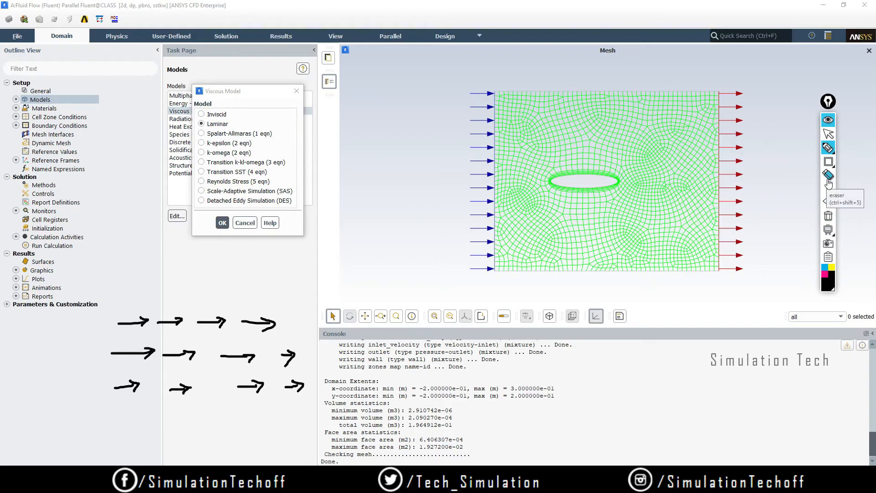
# Step: Sketch scattered curling pen arrows over the console area to illustrate turbulent flow
pyautogui.moveTo(621, 377)
pyautogui.mouseDown()
pyautogui.moveTo(637, 385)
pyautogui.moveTo(625, 417)
pyautogui.moveTo(659, 446)
pyautogui.moveTo(649, 434)
pyautogui.mouseUp()
pyautogui.moveTo(674, 374)
pyautogui.mouseDown()
pyautogui.moveTo(672, 390)
pyautogui.moveTo(714, 387)
pyautogui.moveTo(697, 416)
pyautogui.moveTo(762, 422)
pyautogui.mouseUp()
pyautogui.moveTo(773, 373)
pyautogui.mouseDown()
pyautogui.moveTo(782, 379)
pyautogui.moveTo(770, 384)
pyautogui.mouseUp()
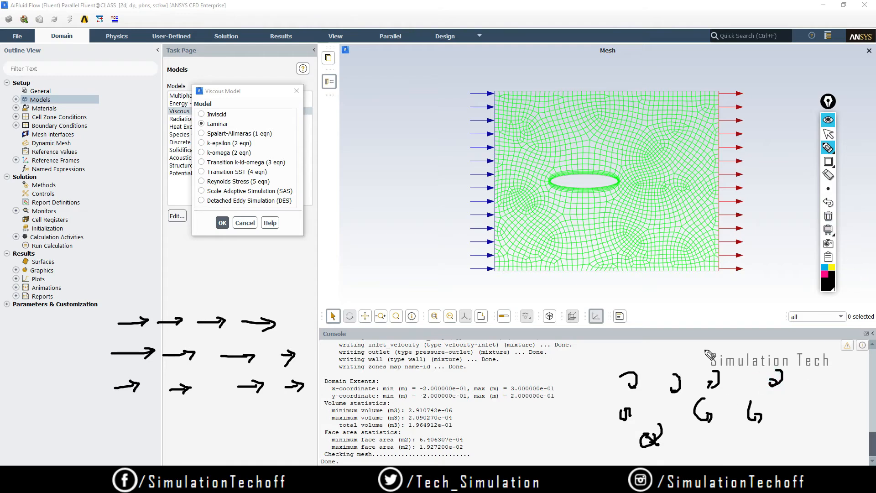
# Step: Mark the Laminar option with a pen tick and clear all annotations from the screen
pyautogui.moveTo(233, 120); pyautogui.dragTo(249, 112)
pyautogui.click(829, 215)
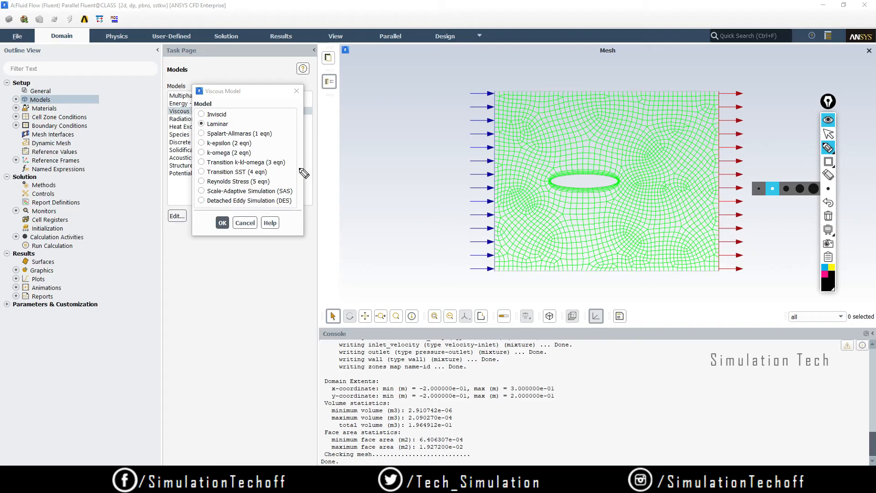
pyautogui.moveTo(236, 121); pyautogui.dragTo(248, 118)
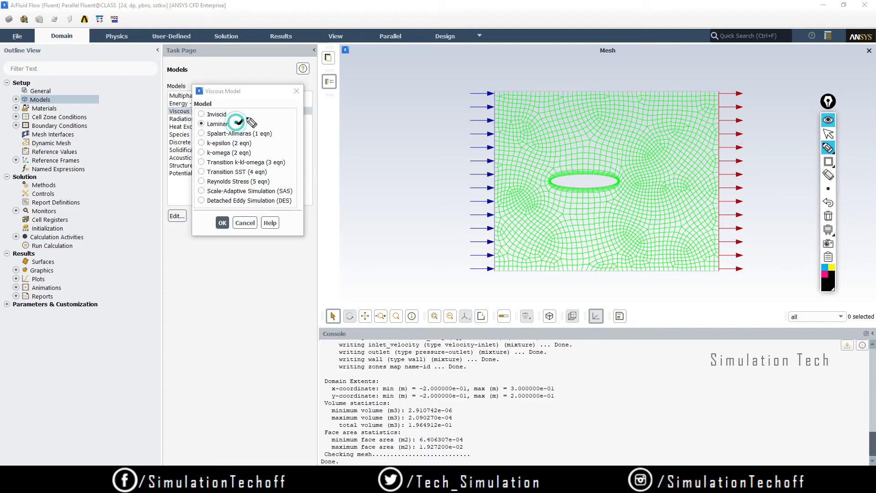
pyautogui.click(829, 216)
pyautogui.moveTo(830, 147)
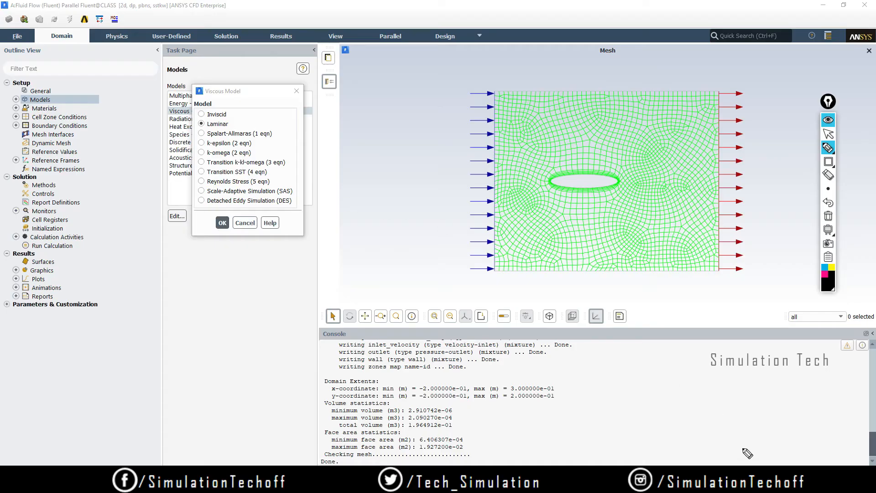
# Step: Leave the screen annotation mode and confirm the Laminar viscous model
pyautogui.click(828, 216)
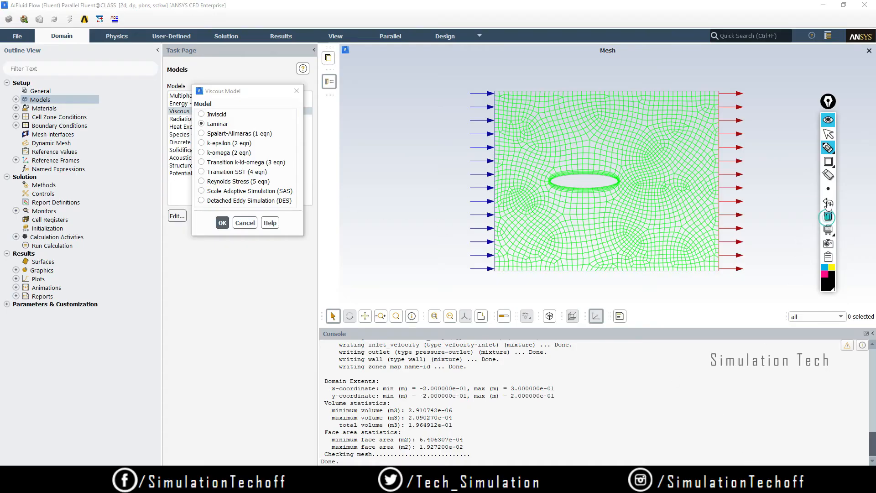
pyautogui.click(829, 133)
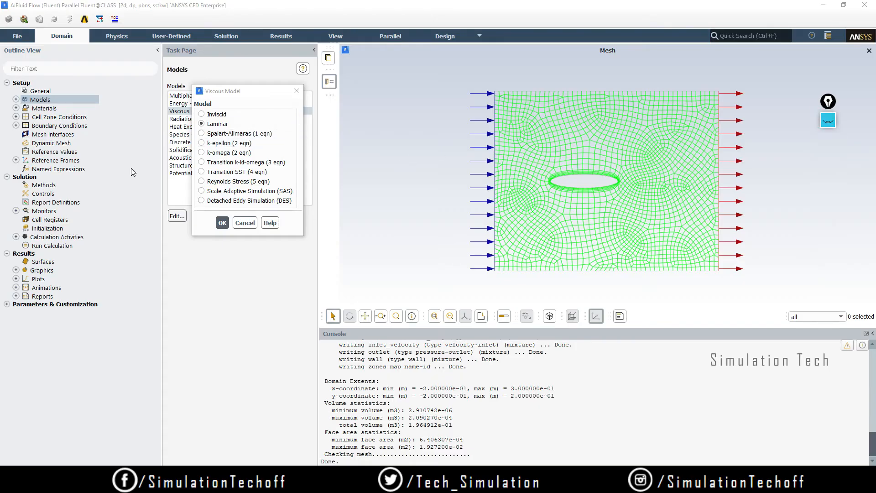
pyautogui.click(222, 223)
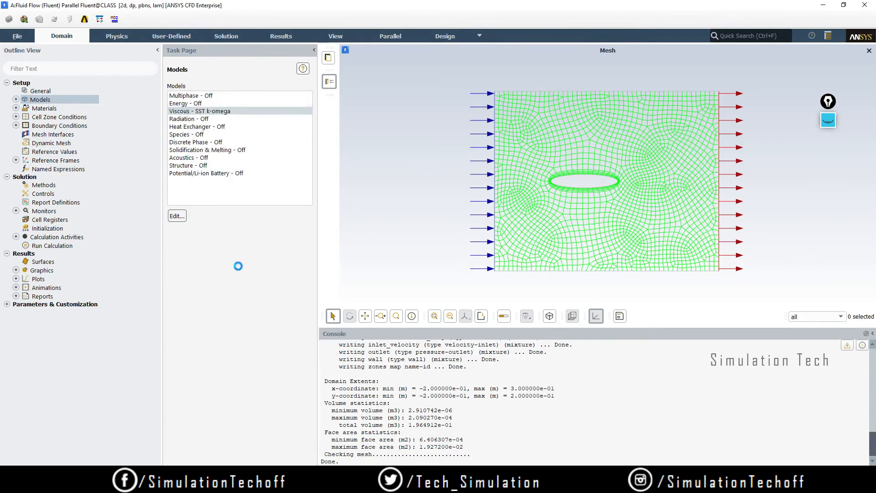
# Step: Open the Materials list and check the required material on the Problem Statement slide in PowerPoint, returning to Fluent
pyautogui.click(46, 109)
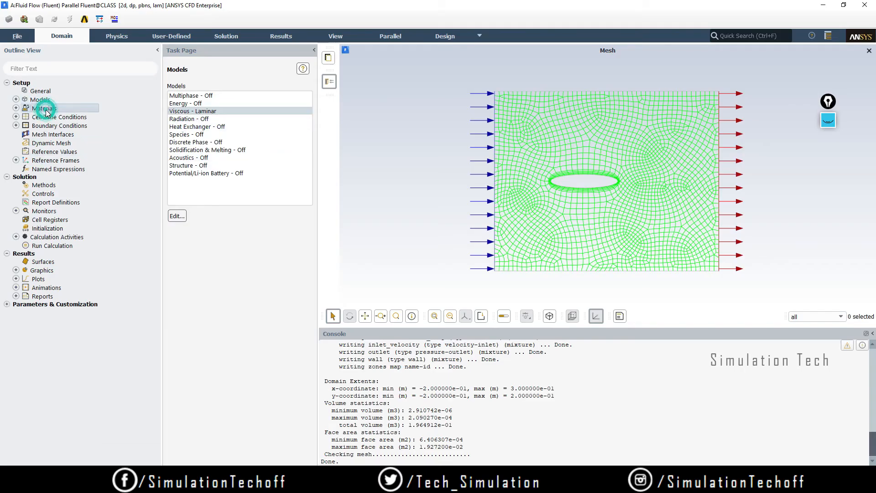
pyautogui.click(16, 109)
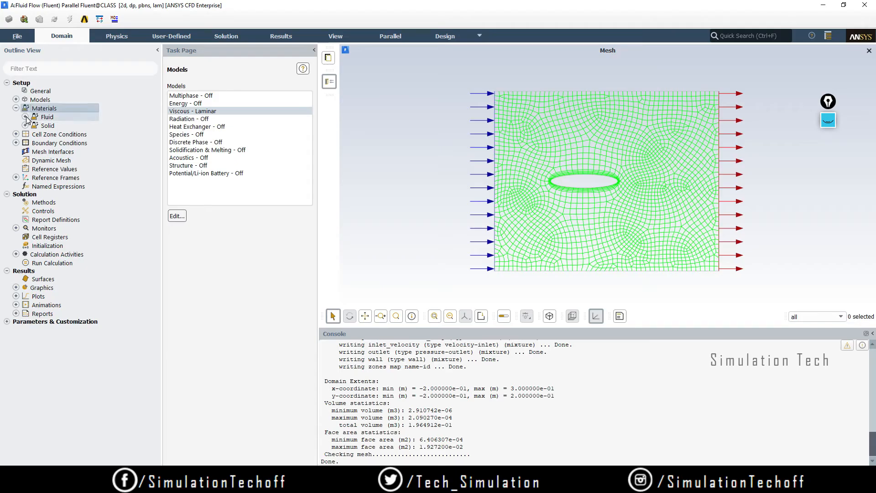
pyautogui.click(25, 116)
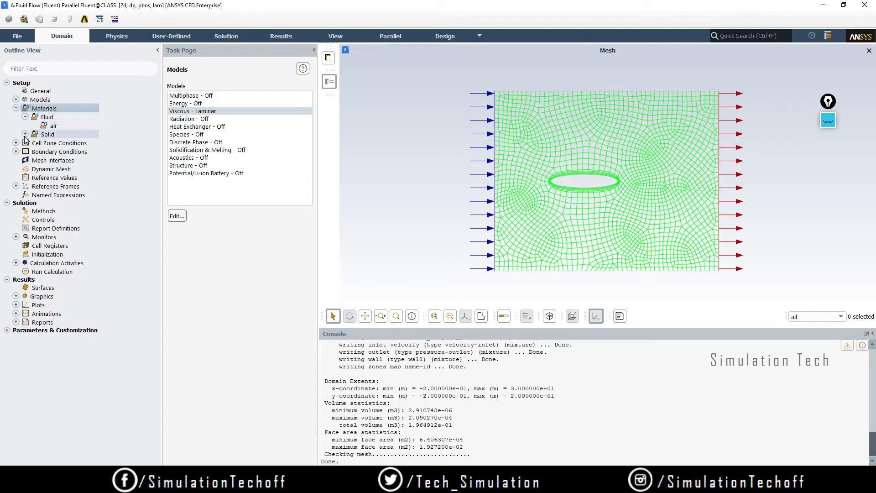
pyautogui.click(48, 110)
pyautogui.doubleClick(48, 109)
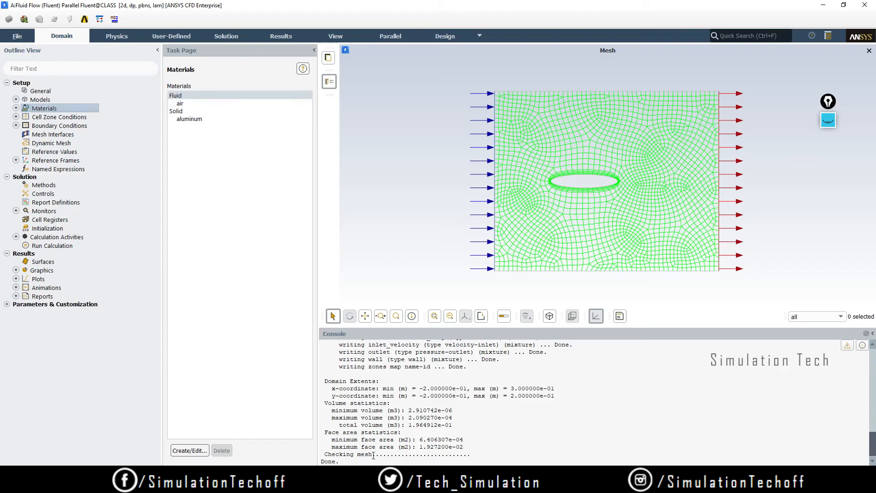
pyautogui.click(319, 484)
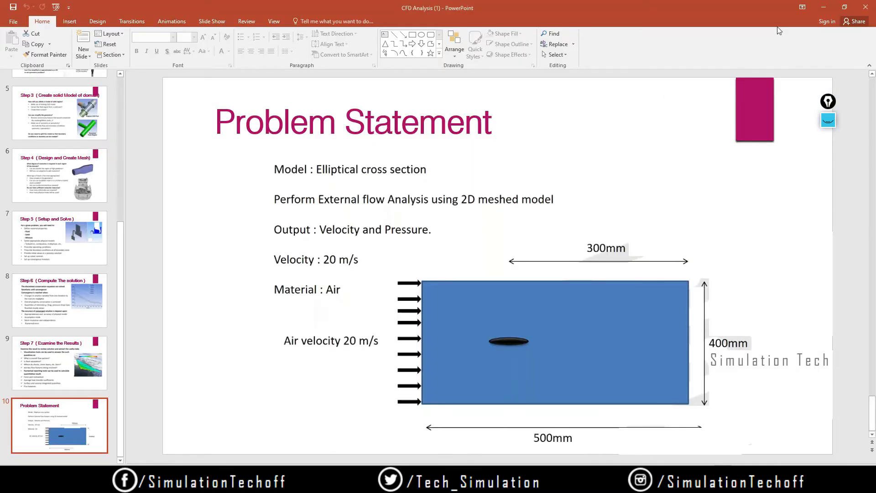
pyautogui.click(823, 7)
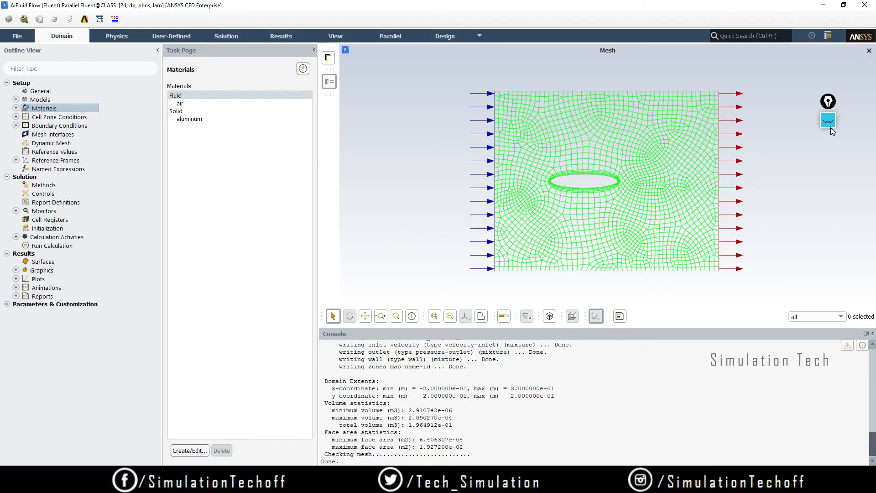
# Step: Tick the Materials entry in the outline with the pen, add short strokes below it and on the mesh, and clear all annotations
pyautogui.moveTo(830, 124)
pyautogui.click(829, 147)
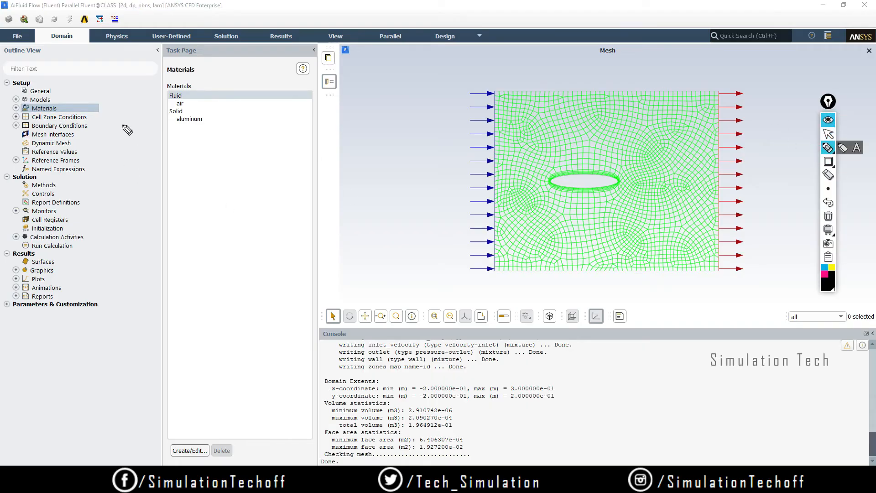
pyautogui.moveTo(103, 102); pyautogui.dragTo(128, 92)
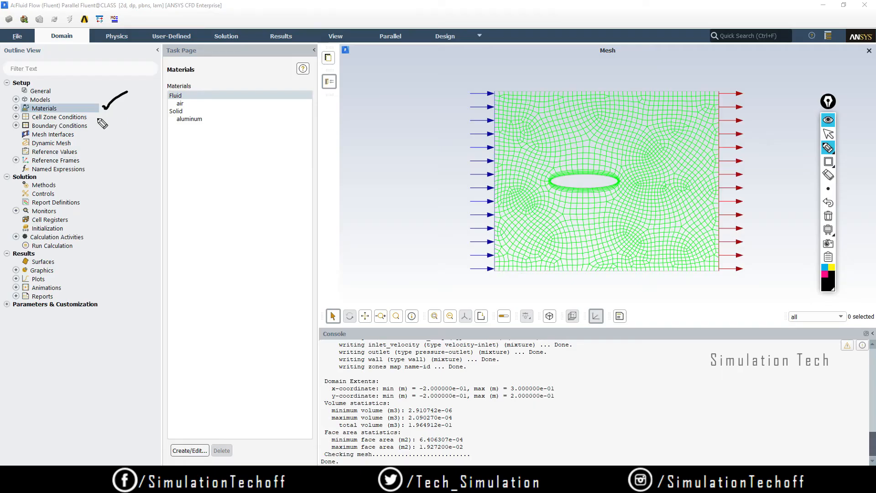
pyautogui.moveTo(97, 116); pyautogui.dragTo(111, 113)
pyautogui.moveTo(638, 123); pyautogui.dragTo(640, 132)
pyautogui.click(828, 216)
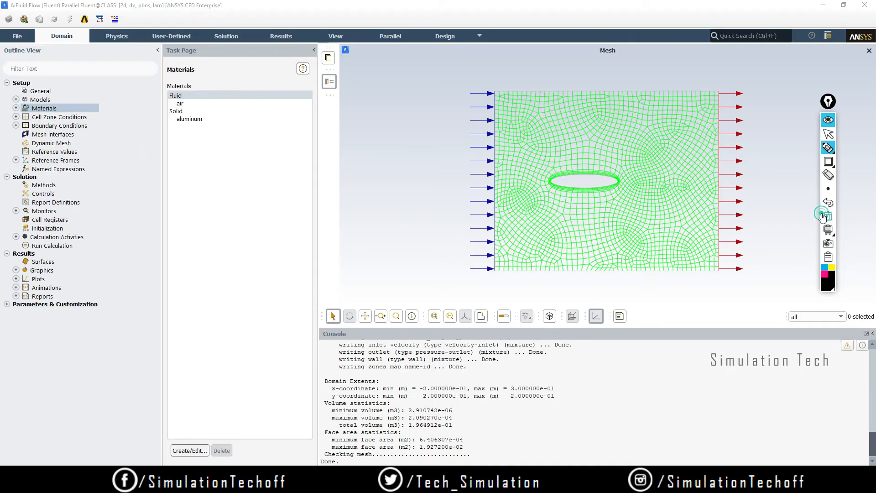
# Step: Mark the air material with a pen tick, clear it, and leave annotation mode
pyautogui.moveTo(200, 103); pyautogui.dragTo(220, 96)
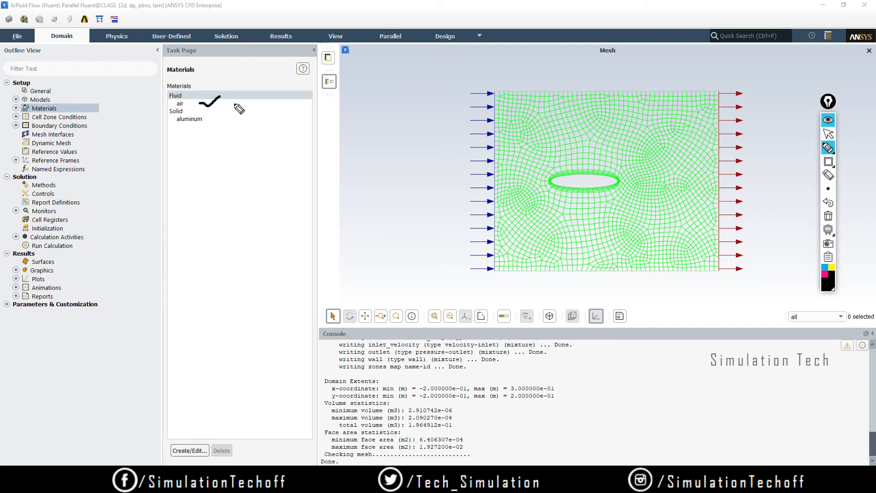
pyautogui.click(829, 216)
pyautogui.click(829, 134)
pyautogui.click(832, 119)
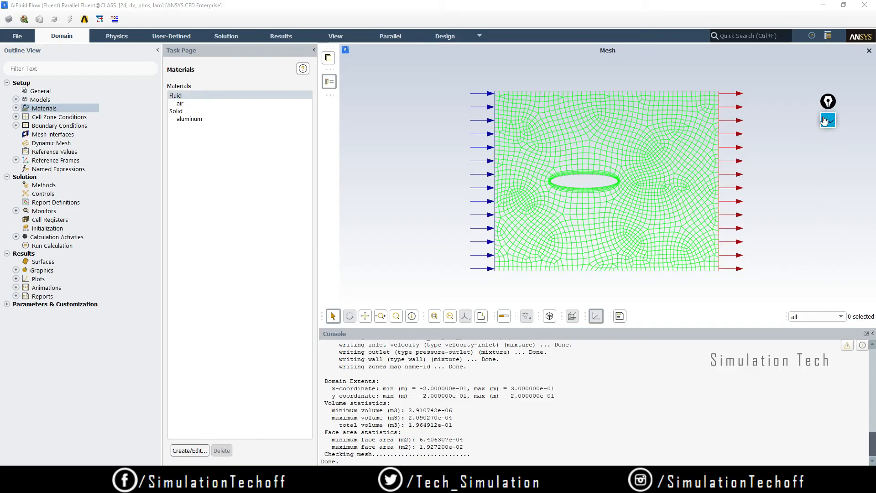
# Step: Assign air as the material of the surface_body fluid cell zone and apply the setting
pyautogui.doubleClick(66, 118)
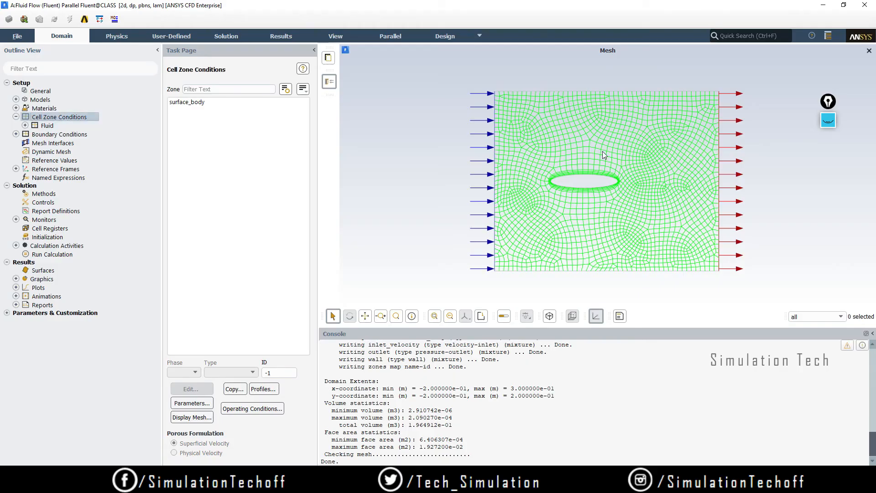
pyautogui.click(216, 102)
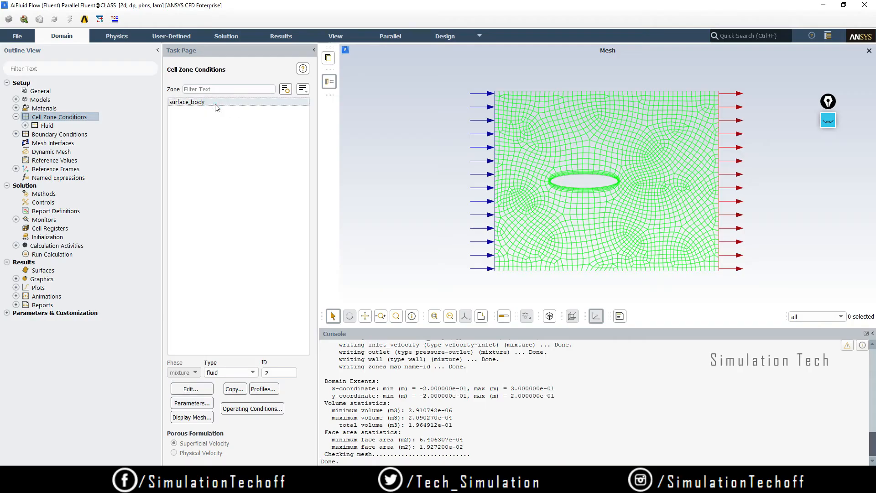
pyautogui.click(208, 389)
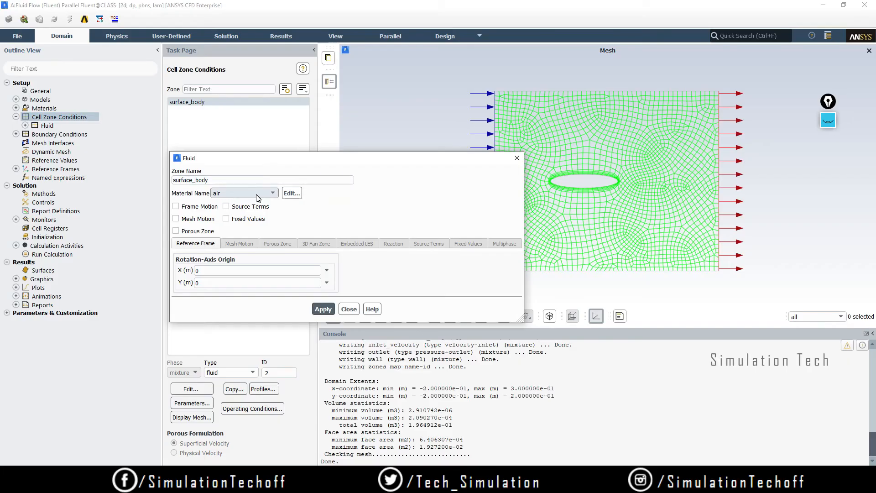
pyautogui.click(258, 199)
pyautogui.click(256, 194)
pyautogui.click(259, 194)
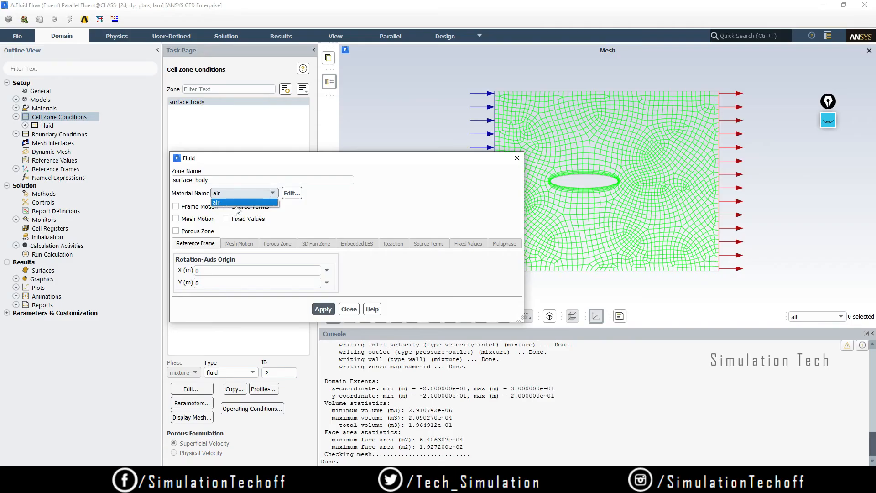
pyautogui.click(324, 309)
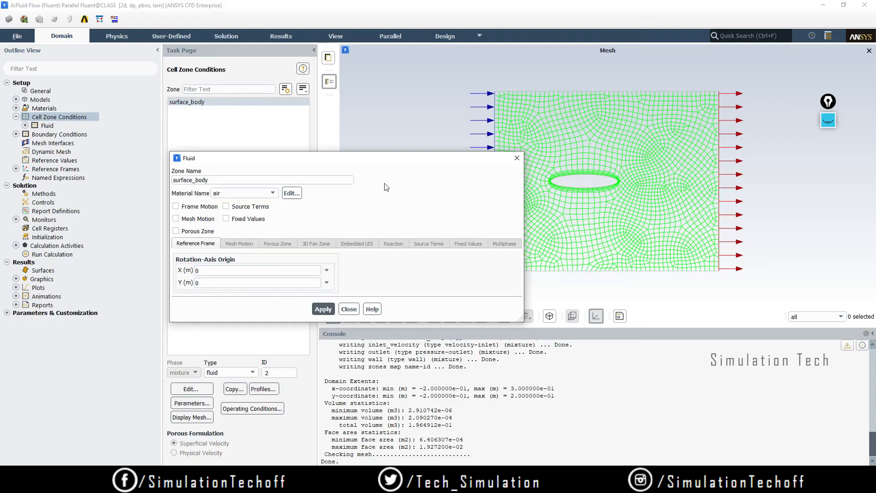
pyautogui.click(350, 309)
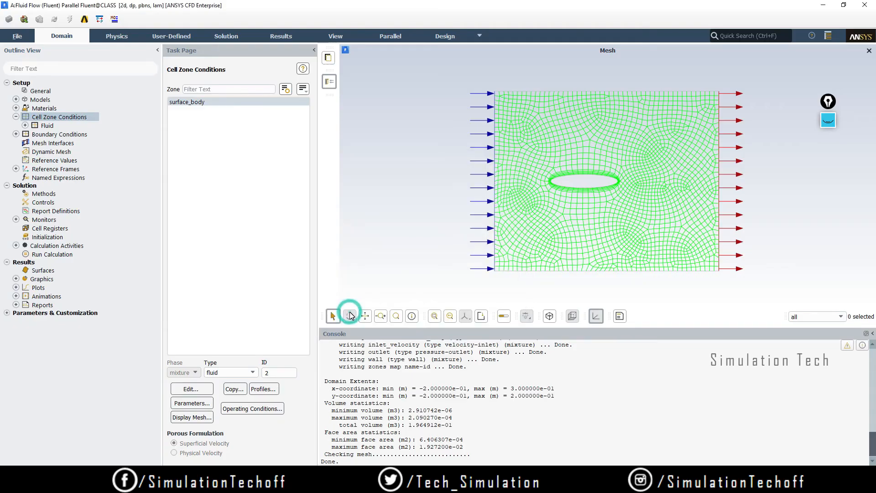
# Step: Review the inlet_velocity, outlet and wall boundary zones and check the flow conditions on the Problem Statement slide in PowerPoint
pyautogui.doubleClick(47, 136)
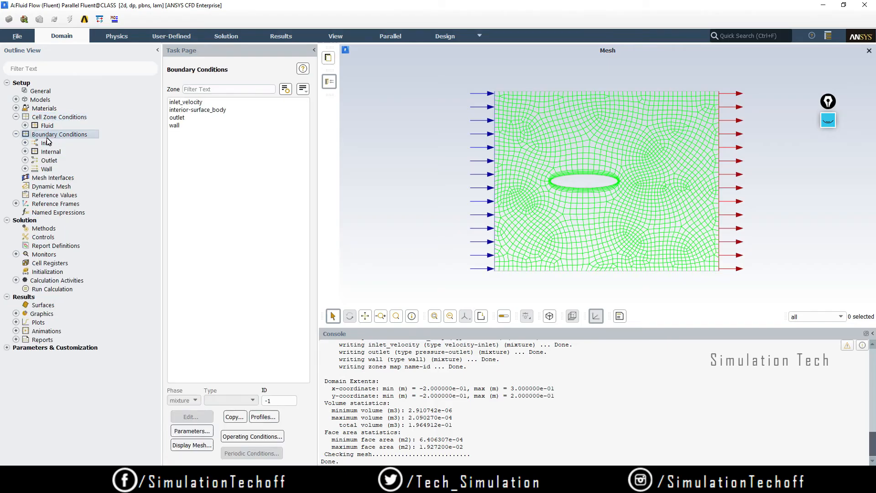
pyautogui.click(192, 102)
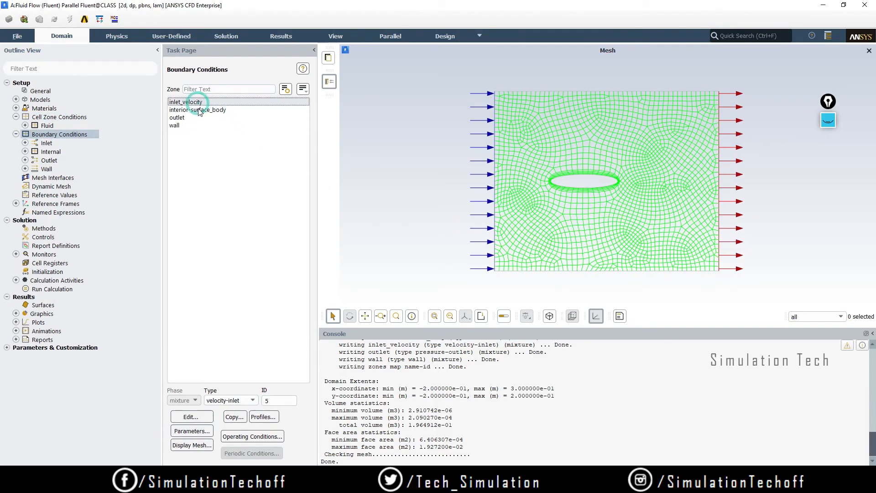
pyautogui.click(199, 118)
pyautogui.click(211, 127)
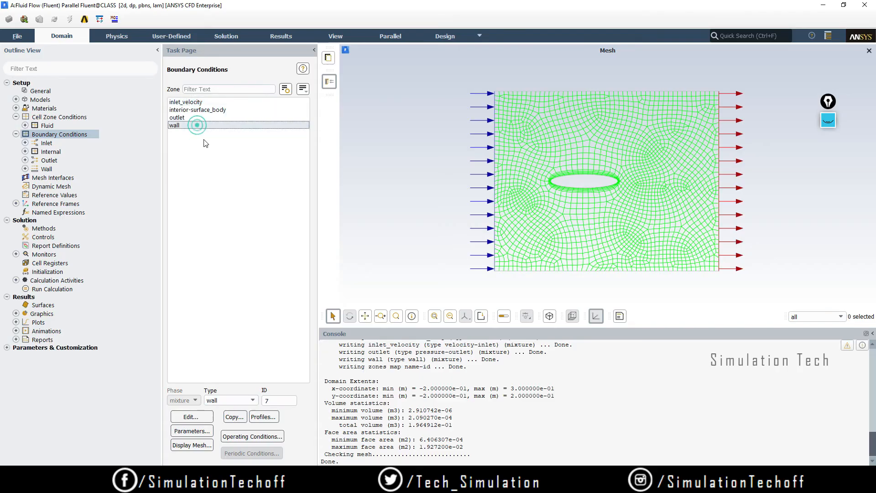
pyautogui.click(210, 157)
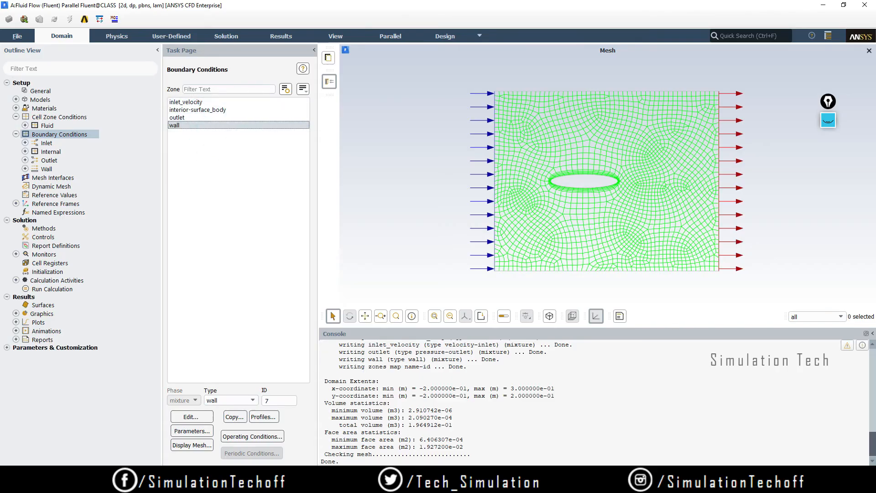
pyautogui.click(328, 479)
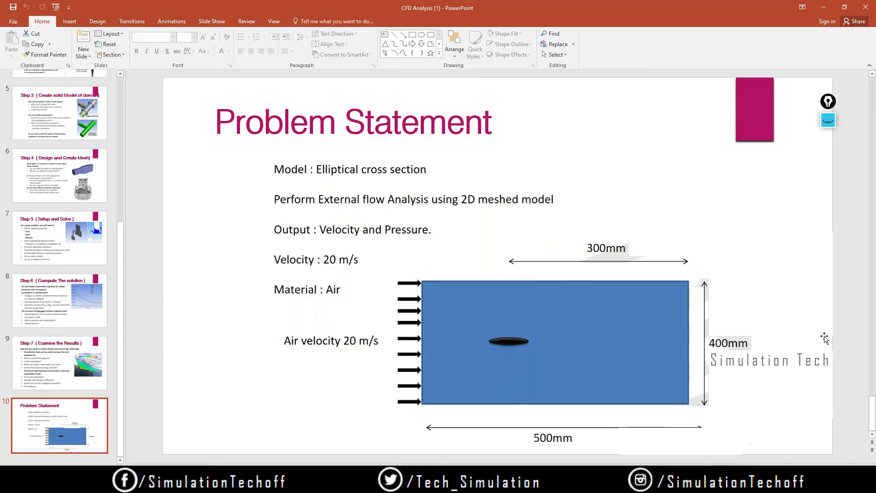
pyautogui.click(825, 5)
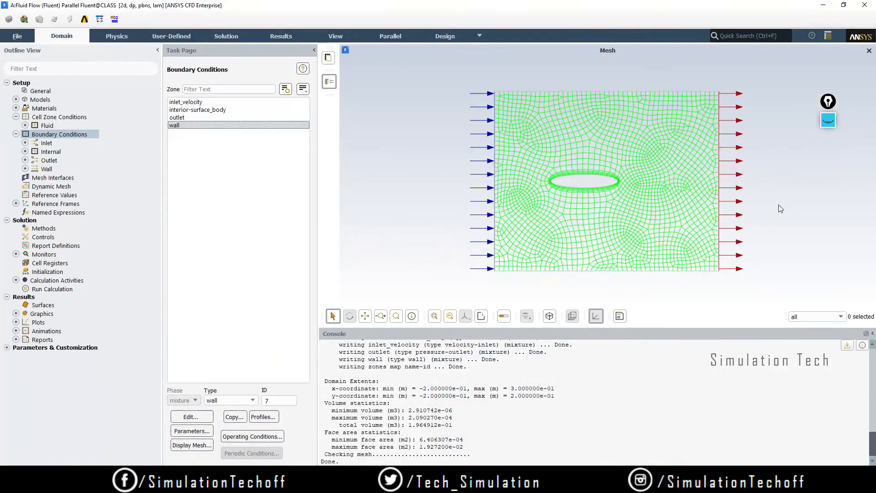
# Step: Choose velocity-inlet as the boundary type for the inlet_velocity zone after looking through the available types
pyautogui.click(230, 102)
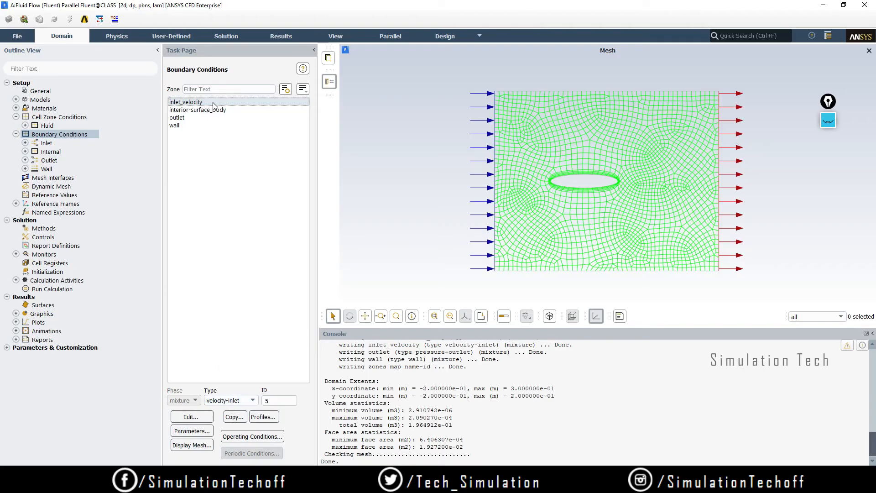
pyautogui.click(233, 405)
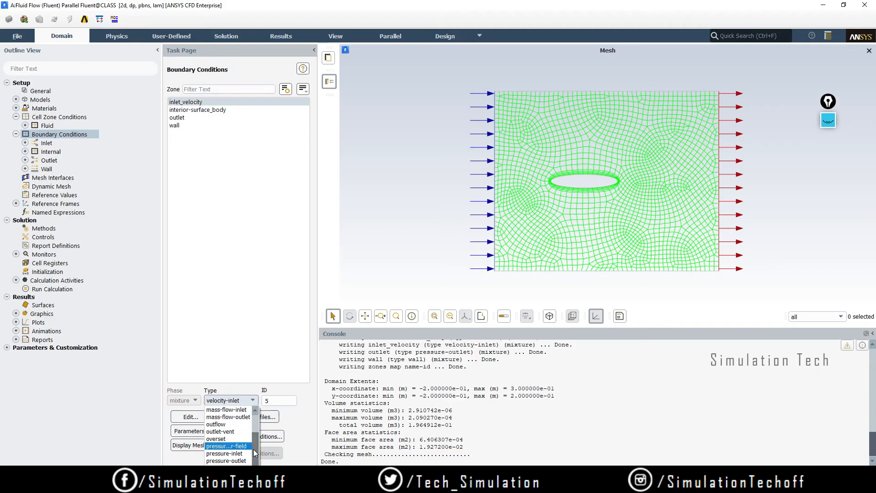
pyautogui.scroll(2, 255, 453)
pyautogui.scroll(2, 255, 452)
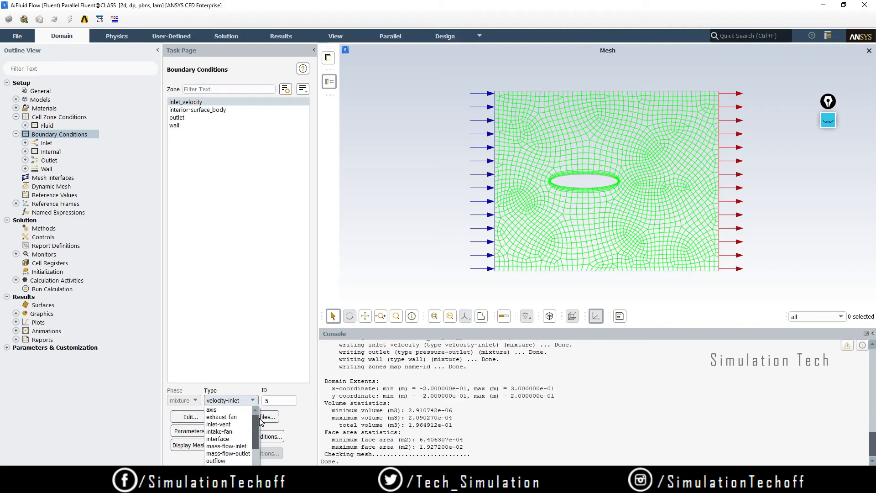
pyautogui.scroll(-2, 255, 452)
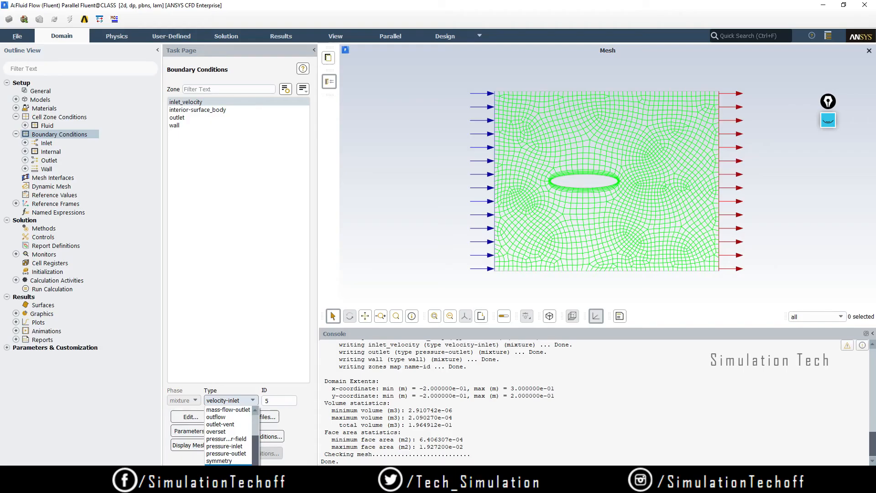
pyautogui.click(231, 464)
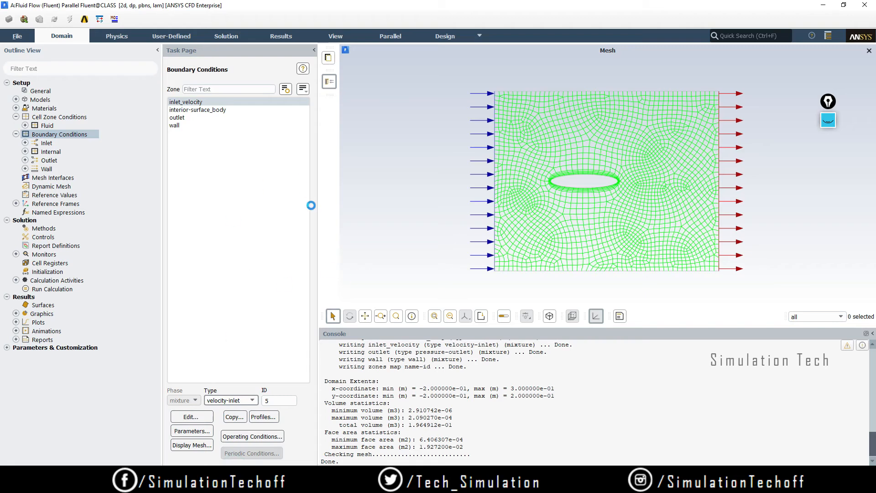
# Step: Move the Velocity Inlet dialog clear of the mesh and set its velocity specification method to Components
pyautogui.moveTo(313, 209); pyautogui.dragTo(332, 151)
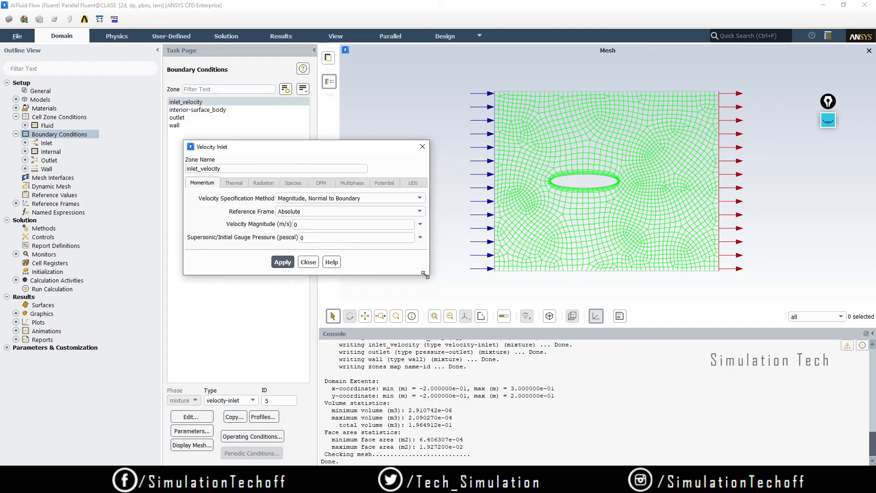
pyautogui.moveTo(368, 151); pyautogui.dragTo(271, 161)
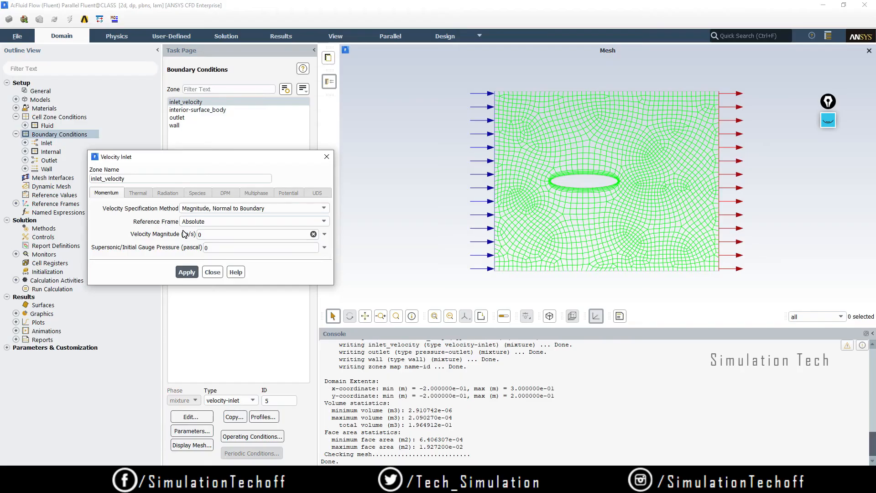
pyautogui.click(281, 209)
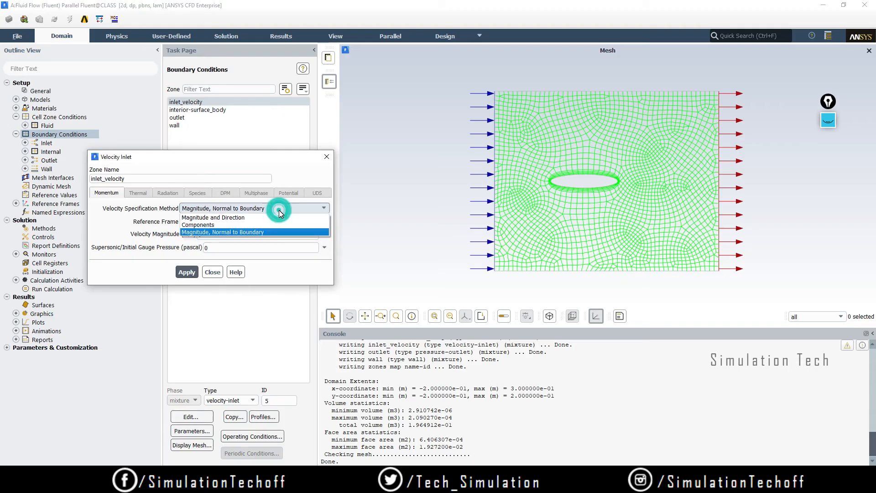
pyautogui.click(245, 226)
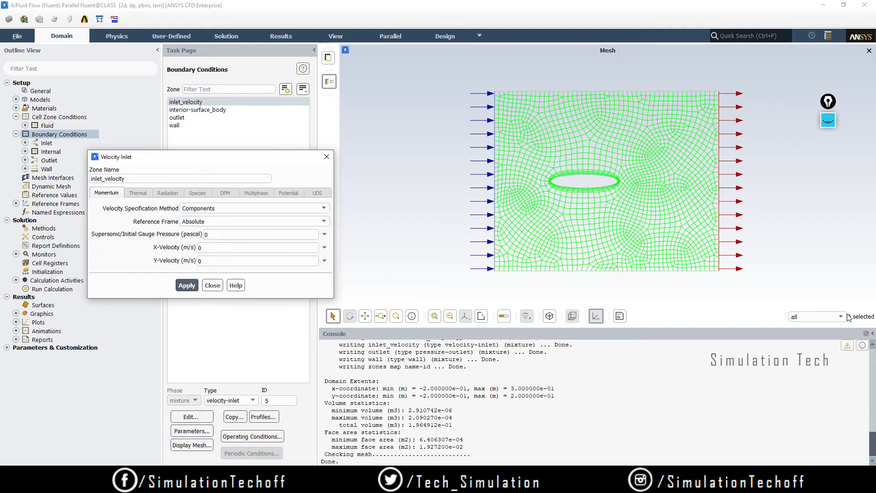
# Step: Sketch x and y axes and a flow-direction arrow beside the mesh with the annotation pen, and clear the ink
pyautogui.click(829, 120)
pyautogui.click(828, 148)
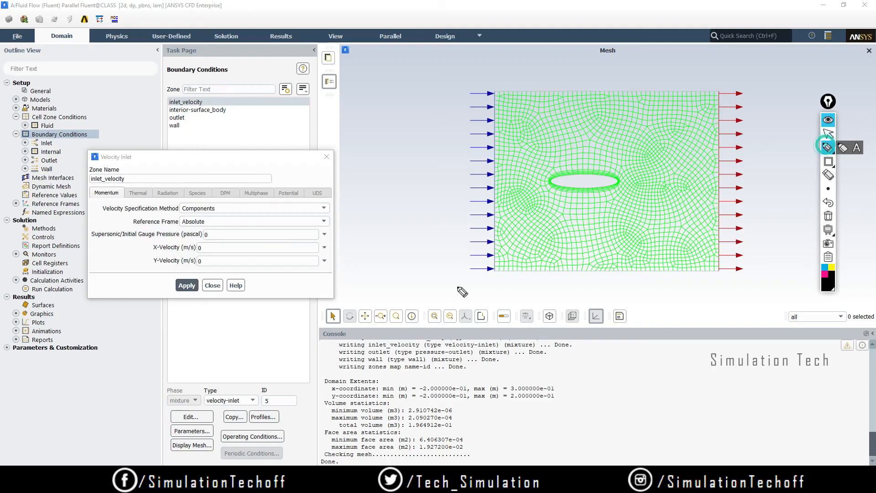
pyautogui.moveTo(397, 216)
pyautogui.mouseDown()
pyautogui.moveTo(399, 249)
pyautogui.moveTo(434, 269)
pyautogui.mouseUp()
pyautogui.moveTo(434, 261); pyautogui.dragTo(427, 273)
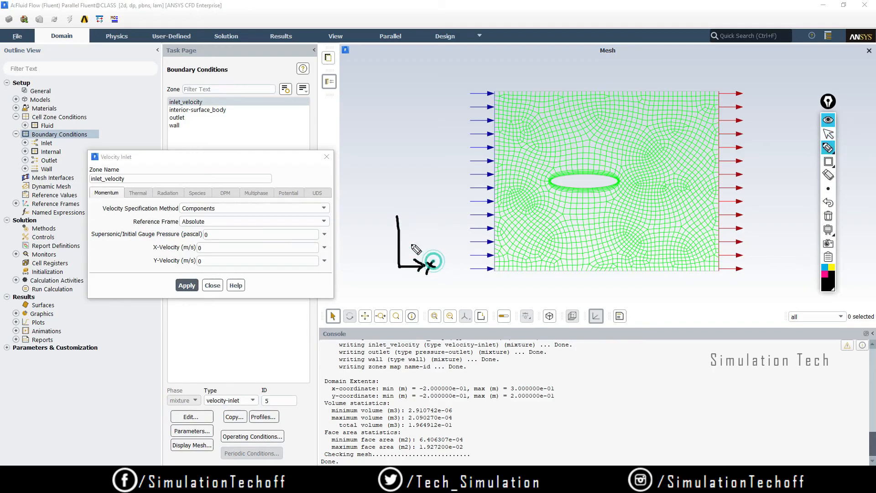
pyautogui.moveTo(397, 216)
pyautogui.mouseDown()
pyautogui.moveTo(394, 224)
pyautogui.moveTo(409, 219)
pyautogui.moveTo(413, 206)
pyautogui.mouseUp()
pyautogui.moveTo(416, 198); pyautogui.dragTo(412, 216)
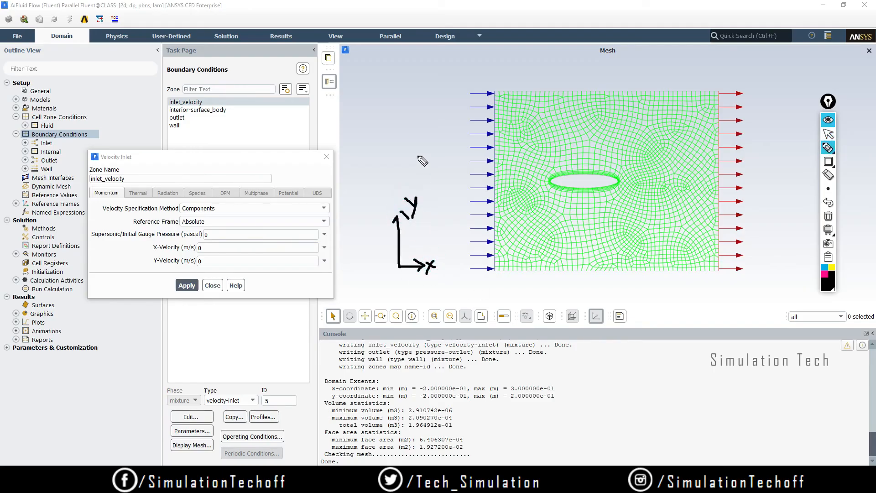
pyautogui.moveTo(417, 156)
pyautogui.mouseDown()
pyautogui.moveTo(455, 155)
pyautogui.moveTo(441, 160)
pyautogui.mouseUp()
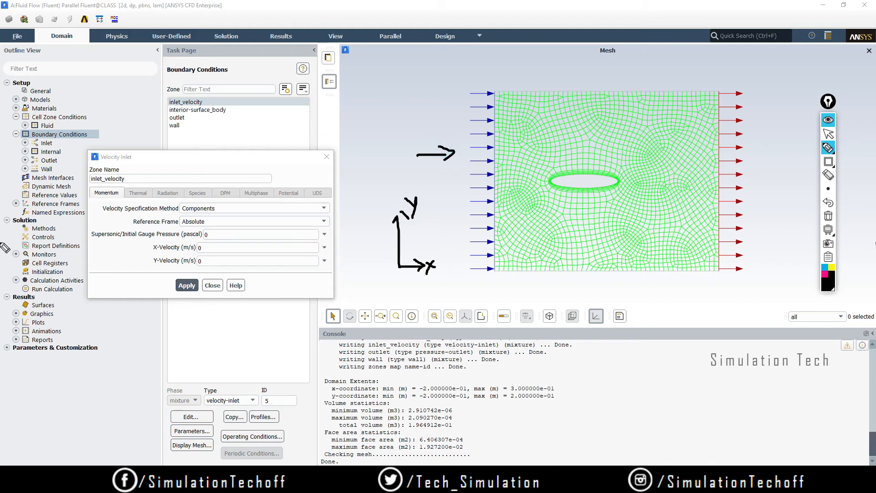
pyautogui.click(829, 216)
pyautogui.click(832, 116)
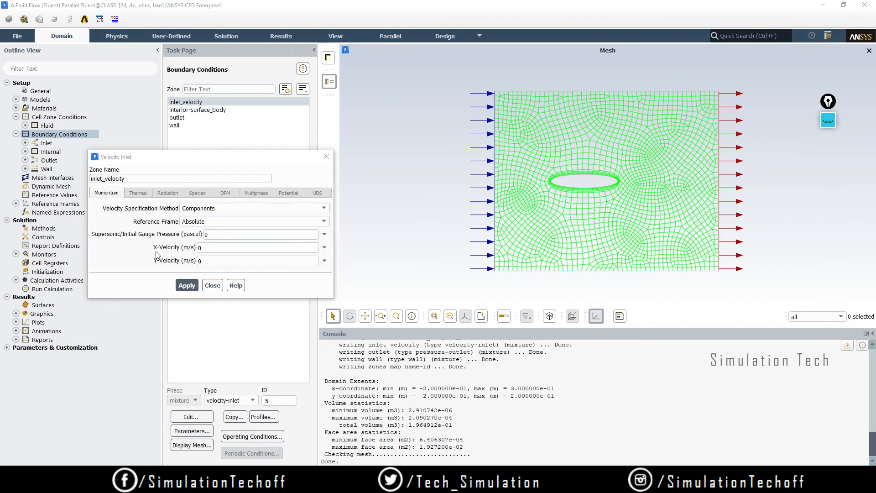
# Step: Set the inlet's X-Velocity to 20 m/s, apply the setting and close the Velocity Inlet dialog
pyautogui.click(232, 247)
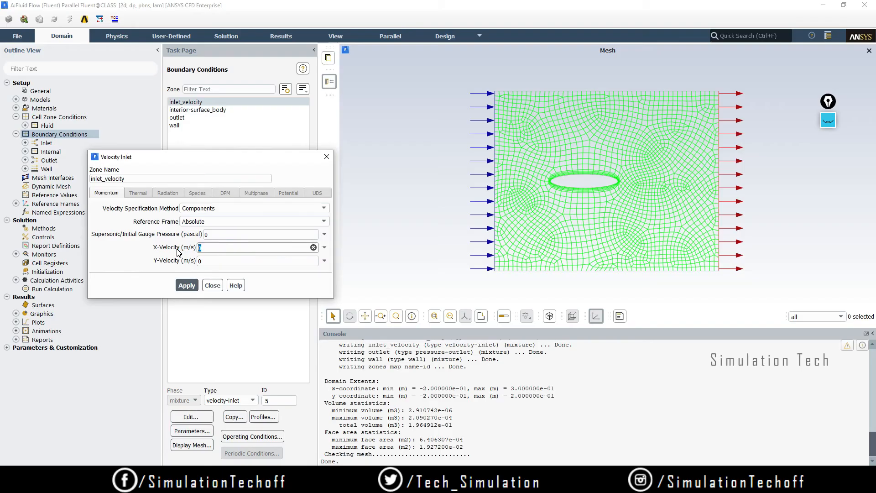
pyautogui.click(187, 285)
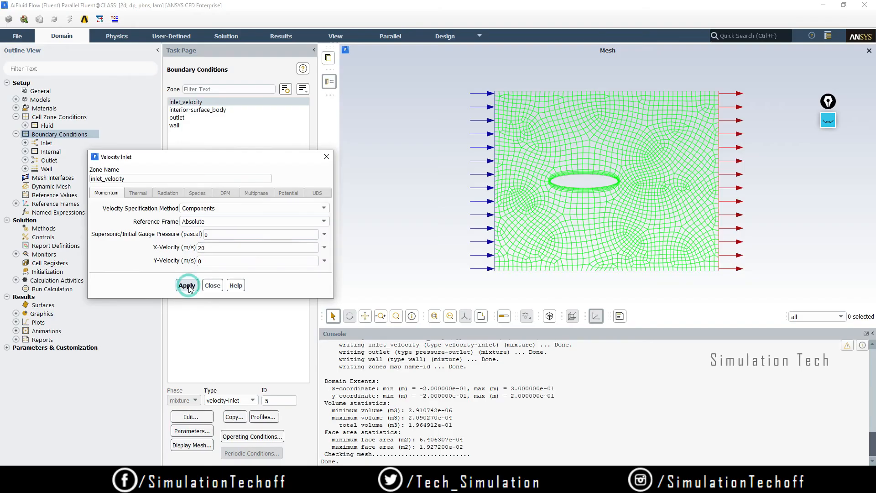
pyautogui.click(213, 285)
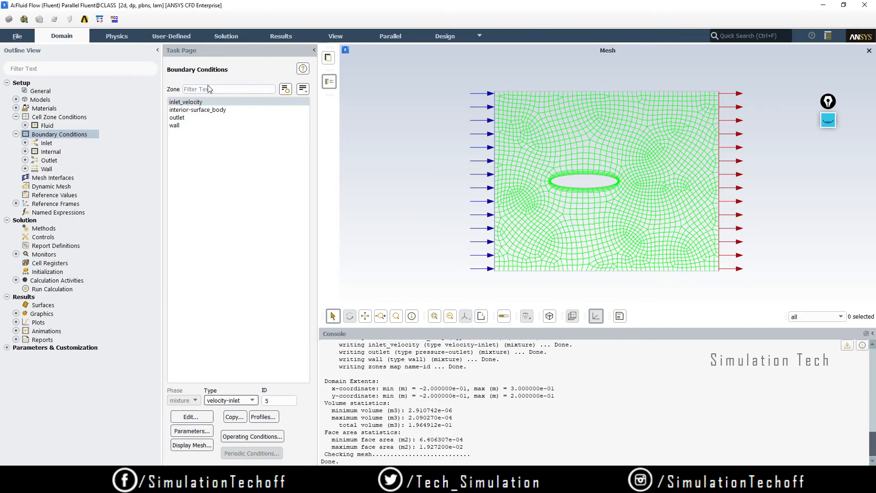
# Step: Change the outlet zone's boundary type to outflow and apply it with a flow rate weighting of 1
pyautogui.click(198, 121)
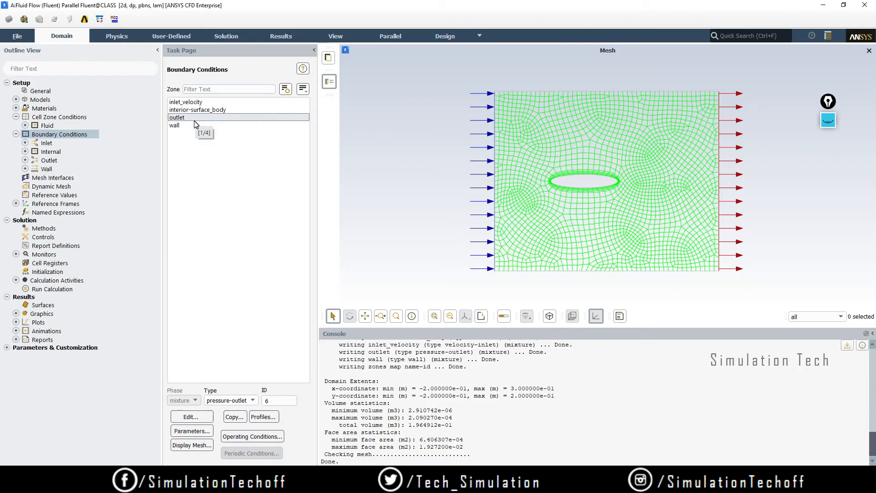
pyautogui.click(246, 403)
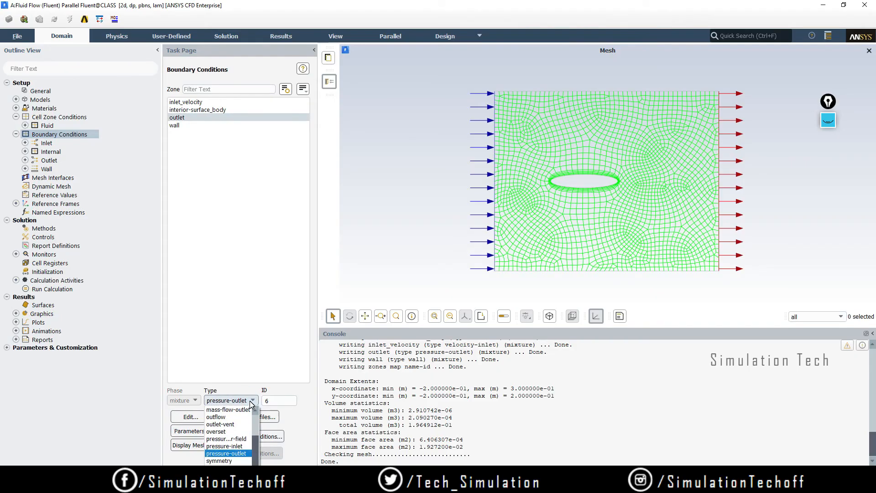
pyautogui.click(229, 418)
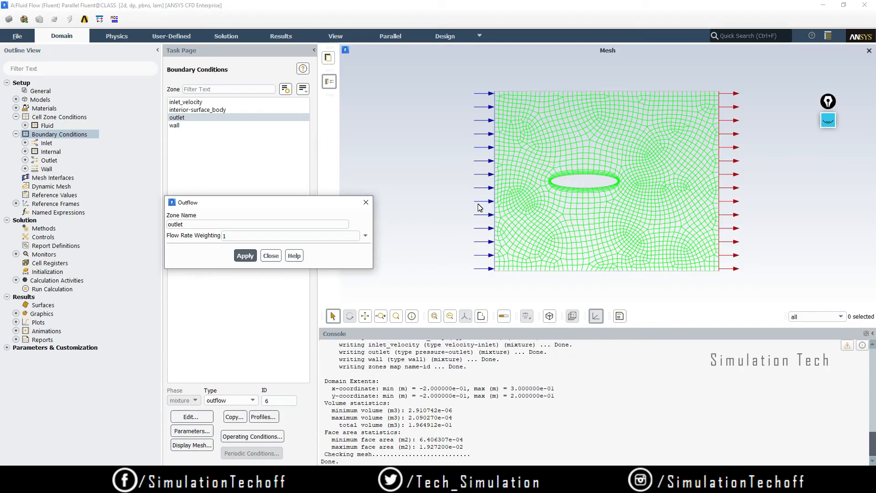
pyautogui.click(244, 235)
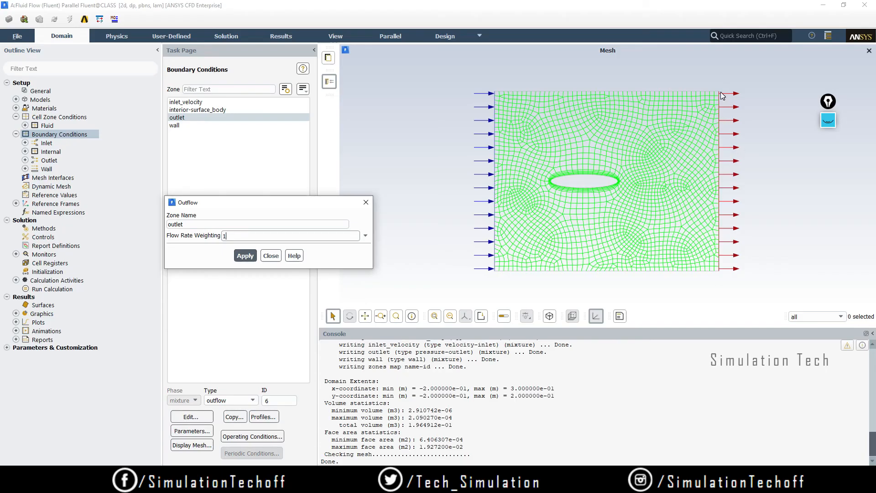
pyautogui.click(245, 255)
pyautogui.click(276, 259)
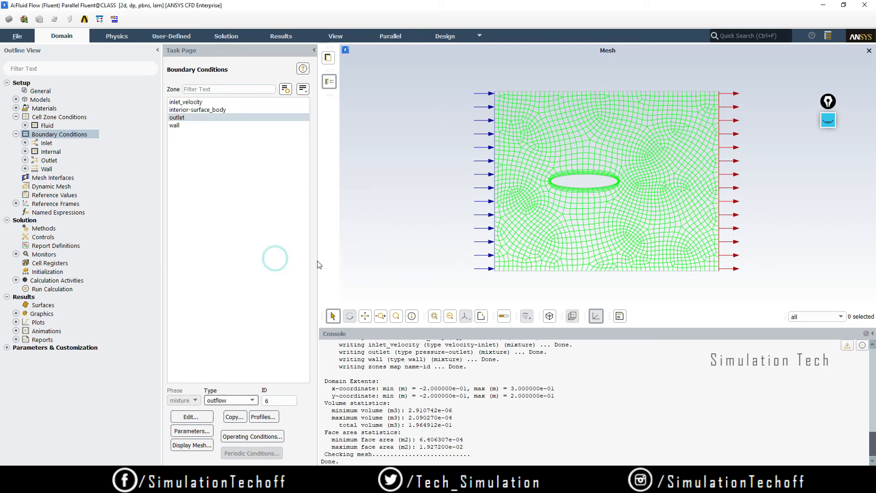
# Step: Set the wall zone's shear condition to Specified Shear with zero X and Y components, and apply it
pyautogui.click(201, 125)
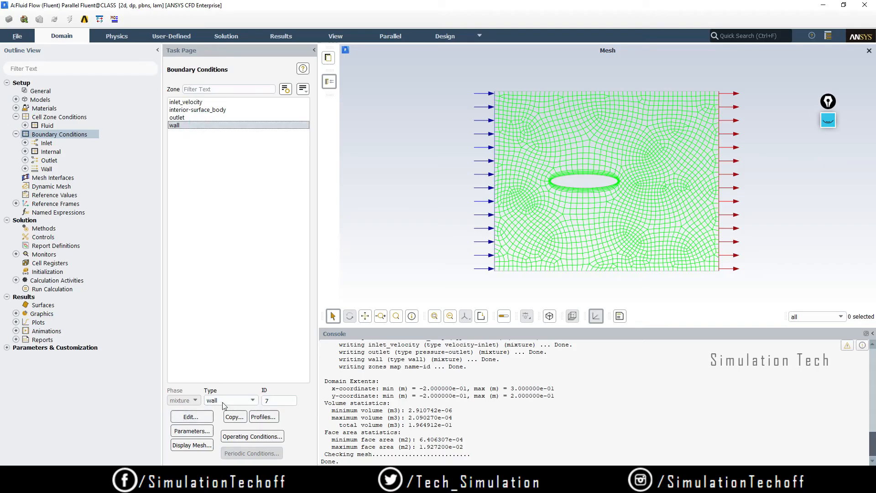
pyautogui.click(203, 417)
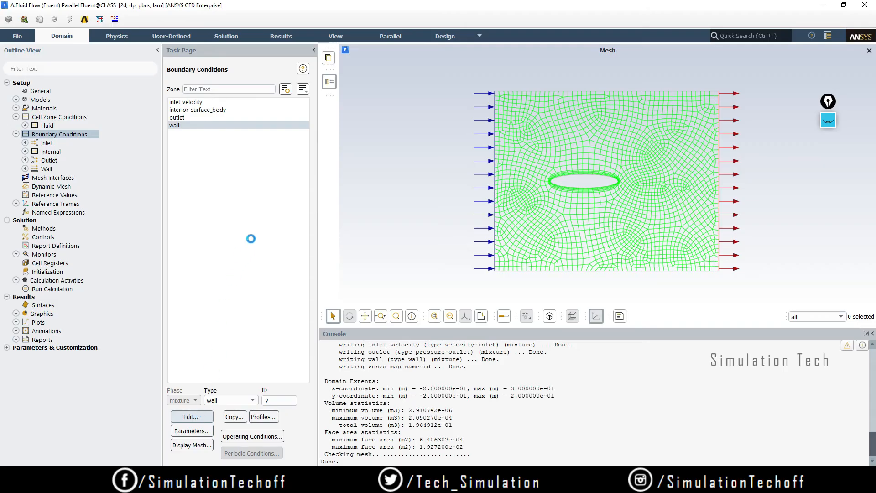
pyautogui.moveTo(283, 204); pyautogui.dragTo(302, 148)
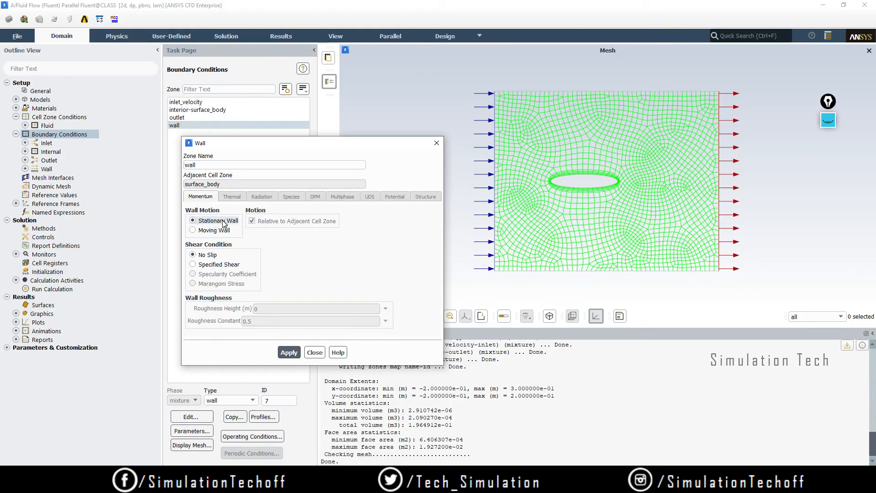
pyautogui.click(223, 267)
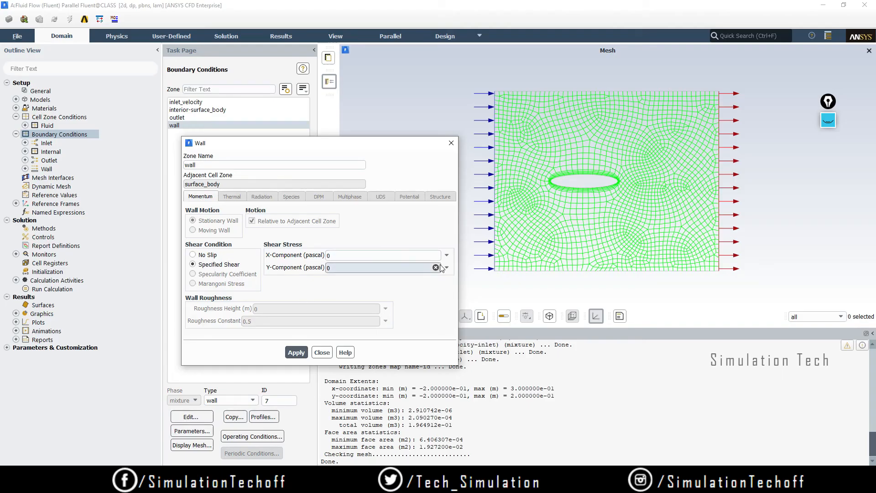
pyautogui.click(303, 354)
pyautogui.click(317, 353)
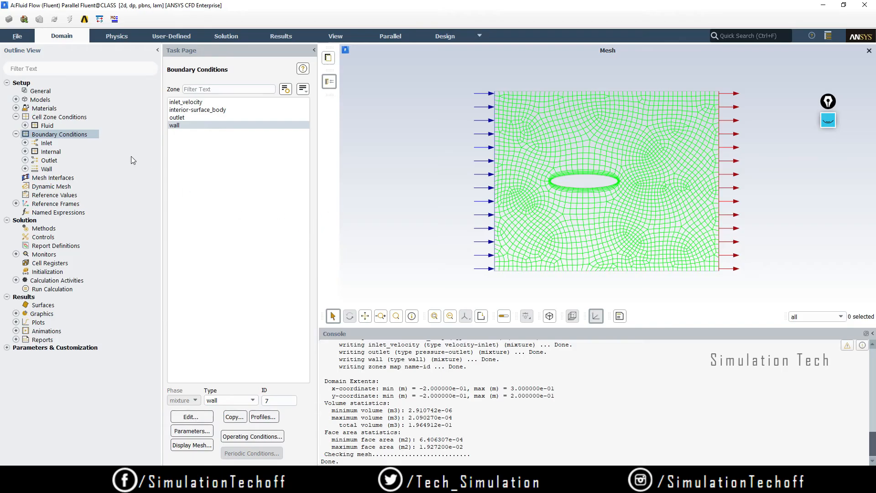
# Step: Check the solution methods and initialize the solution with Hybrid Initialization
pyautogui.click(49, 231)
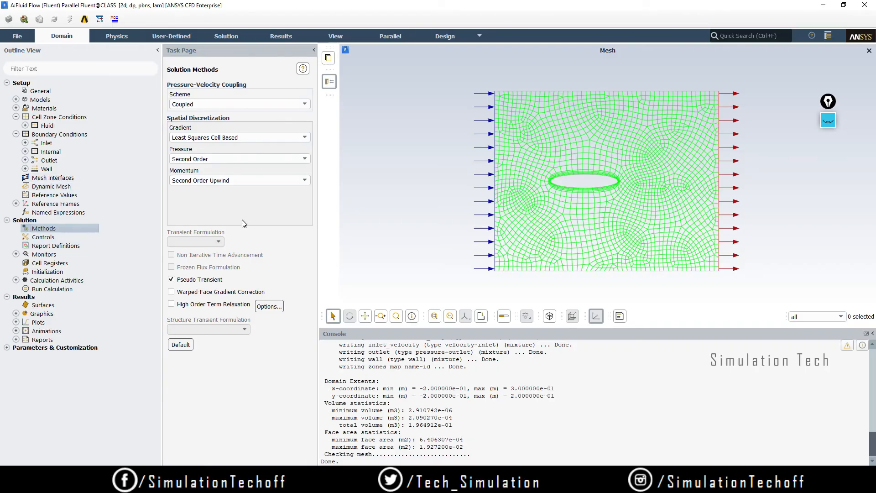
pyautogui.click(48, 272)
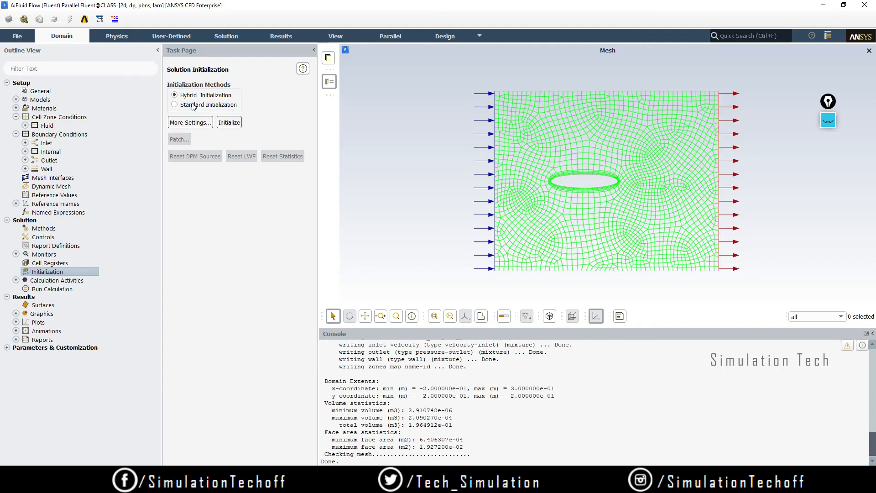
pyautogui.click(234, 122)
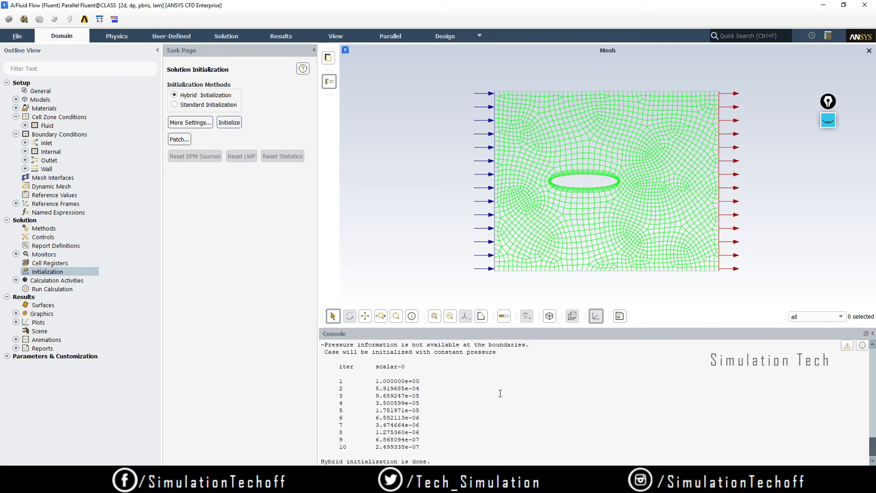
# Step: Move the annotation toolbar beside the mesh and handwrite the equation Ax + By = 0 with the guess (1,1) over the console
pyautogui.moveTo(830, 119)
pyautogui.mouseDown()
pyautogui.moveTo(677, 139)
pyautogui.moveTo(404, 139)
pyautogui.mouseUp()
pyautogui.click(402, 141)
pyautogui.click(402, 168)
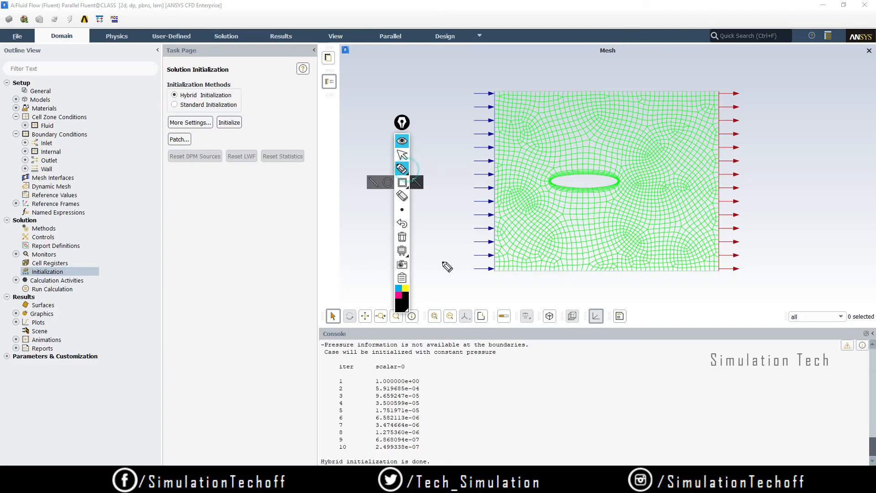
pyautogui.click(530, 390)
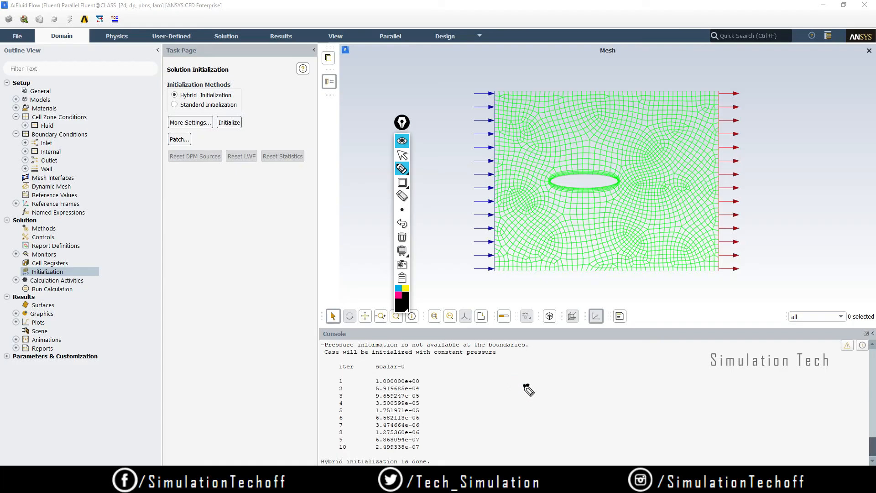
pyautogui.moveTo(528, 388)
pyautogui.mouseDown()
pyautogui.moveTo(554, 387)
pyautogui.moveTo(587, 368)
pyautogui.moveTo(599, 386)
pyautogui.moveTo(608, 364)
pyautogui.moveTo(642, 360)
pyautogui.moveTo(628, 366)
pyautogui.mouseUp()
pyautogui.moveTo(641, 351)
pyautogui.mouseDown()
pyautogui.moveTo(638, 359)
pyautogui.moveTo(641, 350)
pyautogui.mouseUp()
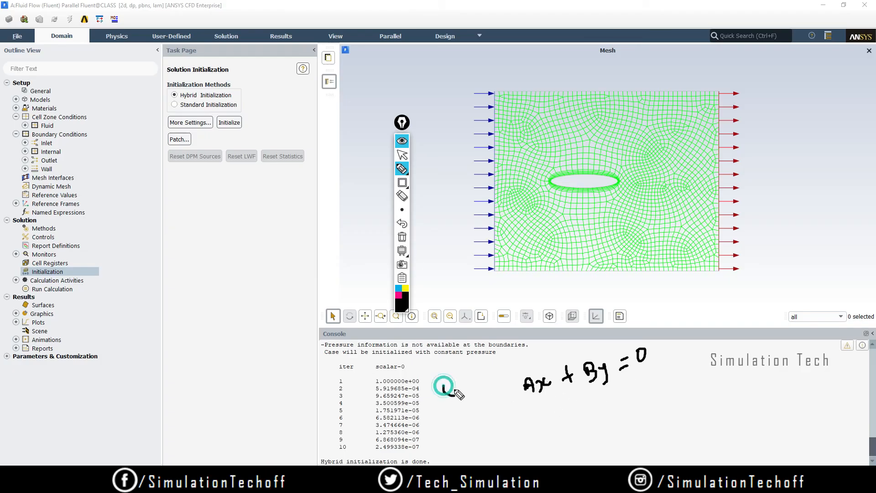
pyautogui.moveTo(446, 385)
pyautogui.mouseDown()
pyautogui.moveTo(455, 395)
pyautogui.moveTo(460, 388)
pyautogui.mouseUp()
pyautogui.moveTo(465, 378); pyautogui.dragTo(472, 390)
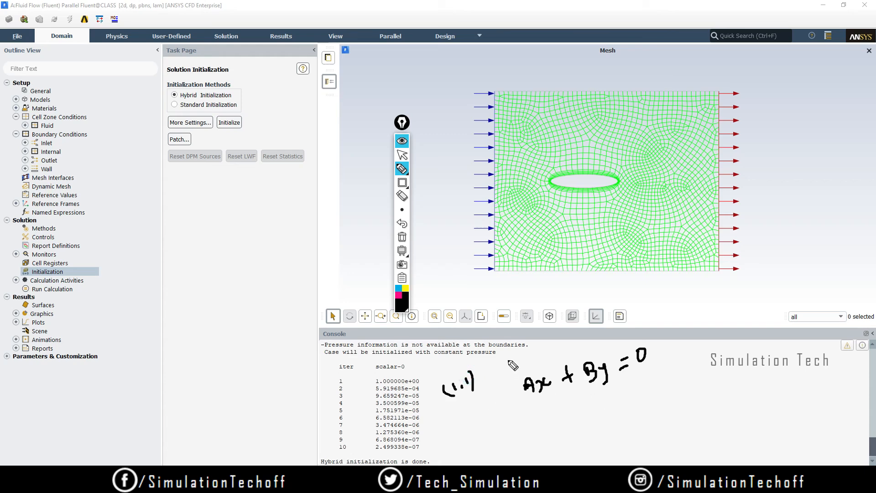
# Step: Mark coefficients A and B, handwrite A'x + B'y = 0 below the first equation, and erase the stray stroke under it
pyautogui.moveTo(520, 348); pyautogui.dragTo(518, 368)
pyautogui.moveTo(583, 349); pyautogui.dragTo(591, 342)
pyautogui.click(526, 384)
pyautogui.moveTo(537, 431); pyautogui.dragTo(539, 448)
pyautogui.moveTo(537, 430)
pyautogui.mouseDown()
pyautogui.moveTo(545, 443)
pyautogui.moveTo(548, 426)
pyautogui.moveTo(572, 440)
pyautogui.moveTo(569, 430)
pyautogui.moveTo(608, 428)
pyautogui.moveTo(606, 409)
pyautogui.moveTo(621, 428)
pyautogui.moveTo(644, 403)
pyautogui.mouseUp()
pyautogui.click(638, 405)
pyautogui.moveTo(638, 411); pyautogui.dragTo(657, 396)
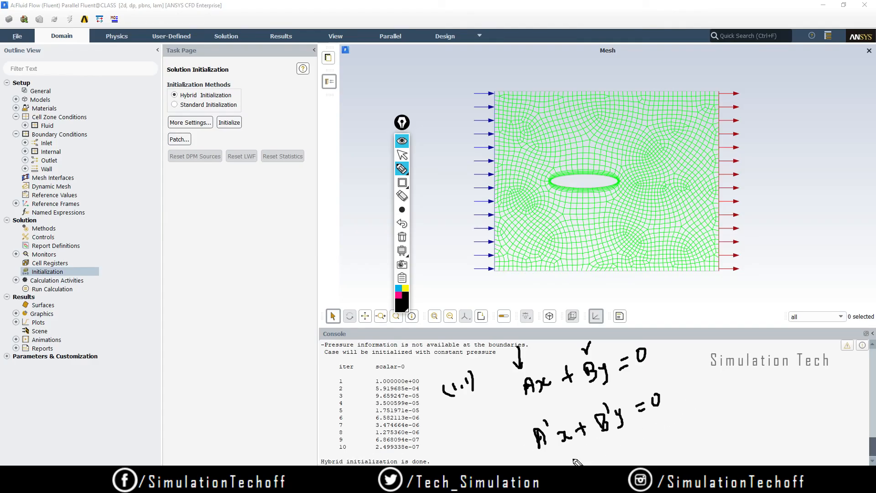
pyautogui.moveTo(559, 465); pyautogui.dragTo(559, 459)
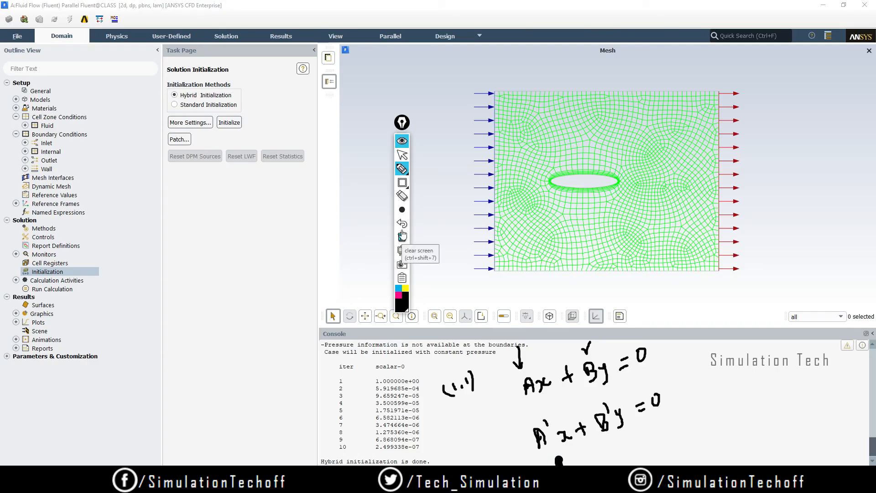
pyautogui.click(387, 211)
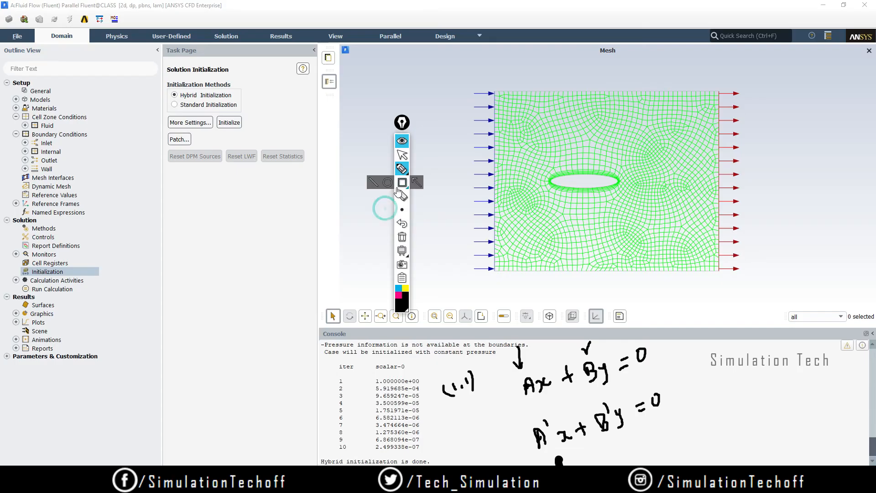
pyautogui.click(402, 196)
pyautogui.moveTo(558, 456); pyautogui.dragTo(563, 464)
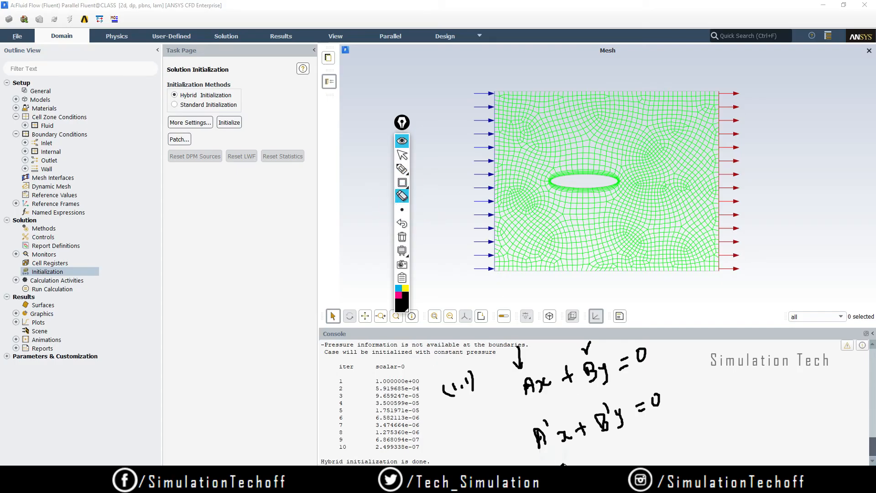
# Step: Handwrite A'x + B'y = 0 again with a check mark beside it, box the A' coefficient, and clear all annotations
pyautogui.click(402, 168)
pyautogui.moveTo(717, 368)
pyautogui.mouseDown()
pyautogui.moveTo(725, 391)
pyautogui.moveTo(731, 373)
pyautogui.moveTo(744, 381)
pyautogui.mouseUp()
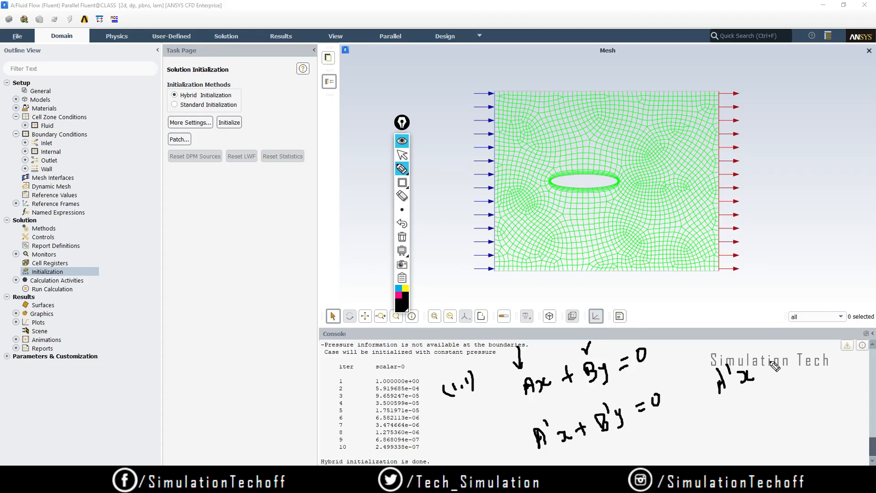
pyautogui.moveTo(763, 364)
pyautogui.mouseDown()
pyautogui.moveTo(761, 383)
pyautogui.moveTo(787, 372)
pyautogui.mouseUp()
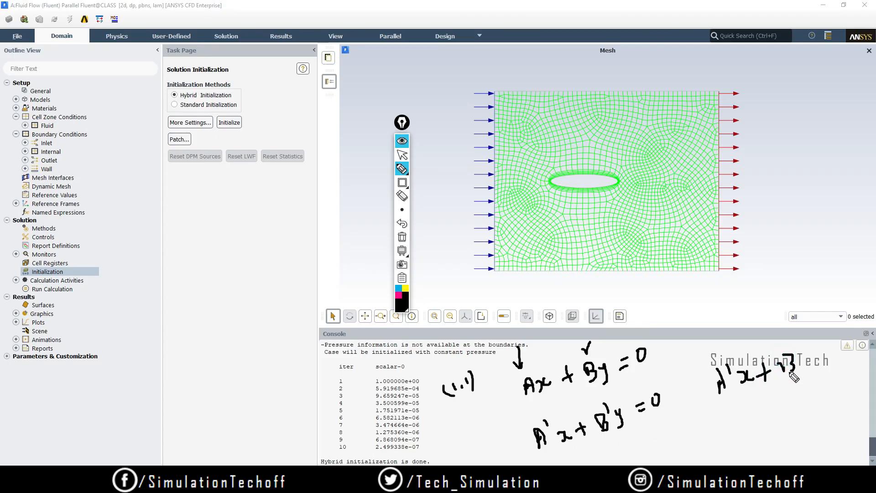
pyautogui.moveTo(795, 341)
pyautogui.mouseDown()
pyautogui.moveTo(801, 374)
pyautogui.moveTo(831, 355)
pyautogui.mouseUp()
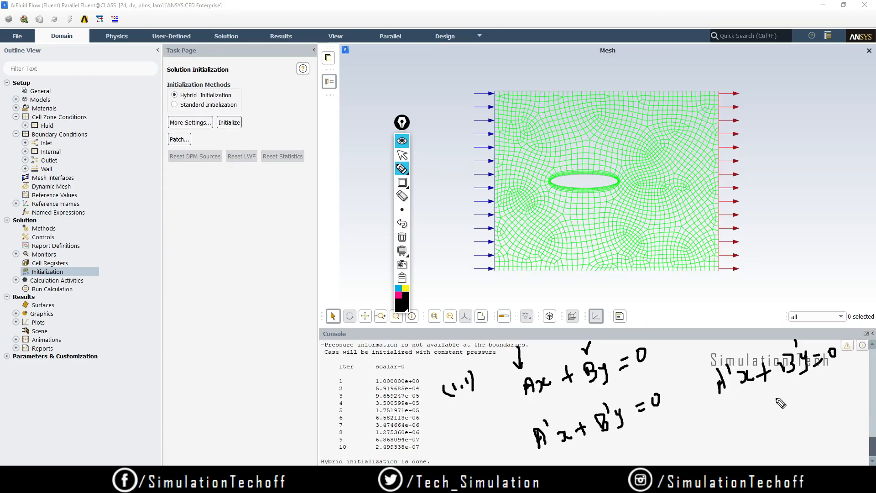
pyautogui.moveTo(674, 370); pyautogui.dragTo(695, 351)
pyautogui.moveTo(693, 436); pyautogui.dragTo(758, 427)
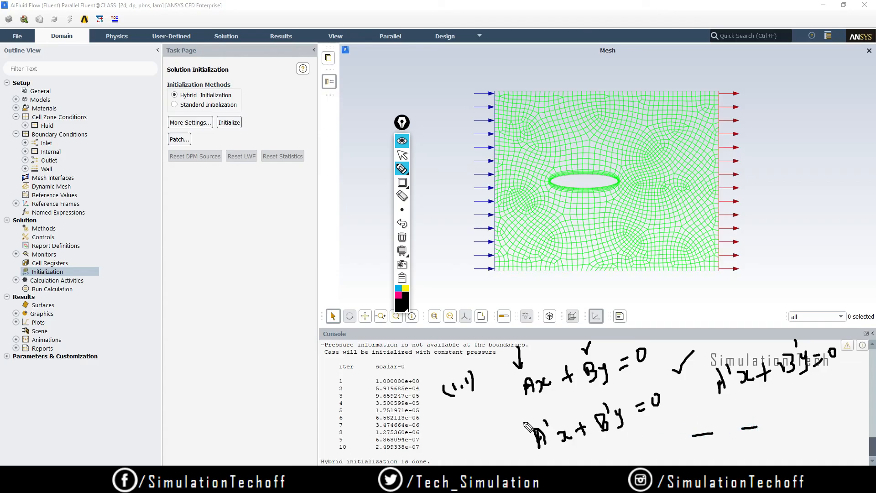
pyautogui.moveTo(524, 419)
pyautogui.mouseDown()
pyautogui.moveTo(543, 452)
pyautogui.moveTo(550, 416)
pyautogui.moveTo(513, 417)
pyautogui.mouseUp()
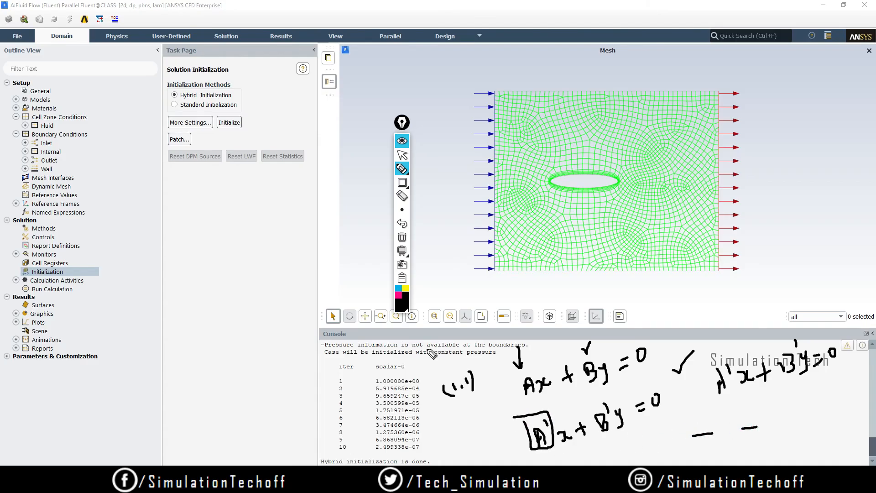
pyautogui.click(402, 237)
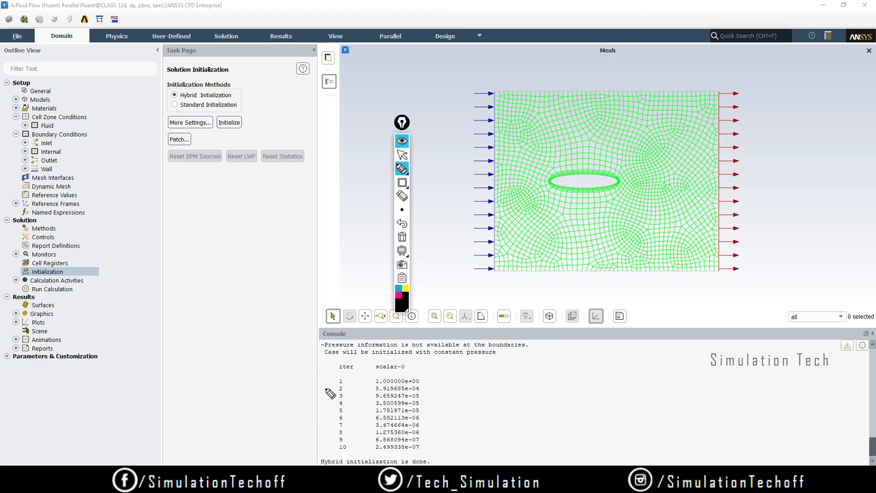
# Step: Clear the stray annotation stroke, collapse the annotation toolbar and place it beside the mesh near the graphics window's edge
pyautogui.moveTo(326, 372)
pyautogui.mouseDown()
pyautogui.moveTo(338, 461)
pyautogui.moveTo(436, 418)
pyautogui.moveTo(333, 372)
pyautogui.moveTo(297, 380)
pyautogui.mouseUp()
pyautogui.click(401, 239)
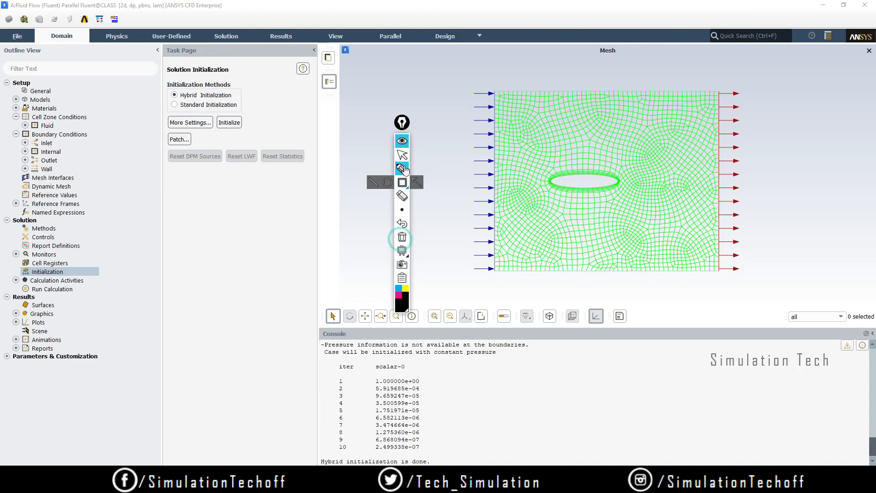
pyautogui.click(400, 142)
pyautogui.moveTo(403, 130)
pyautogui.mouseDown()
pyautogui.moveTo(360, 102)
pyautogui.moveTo(361, 90)
pyautogui.mouseUp()
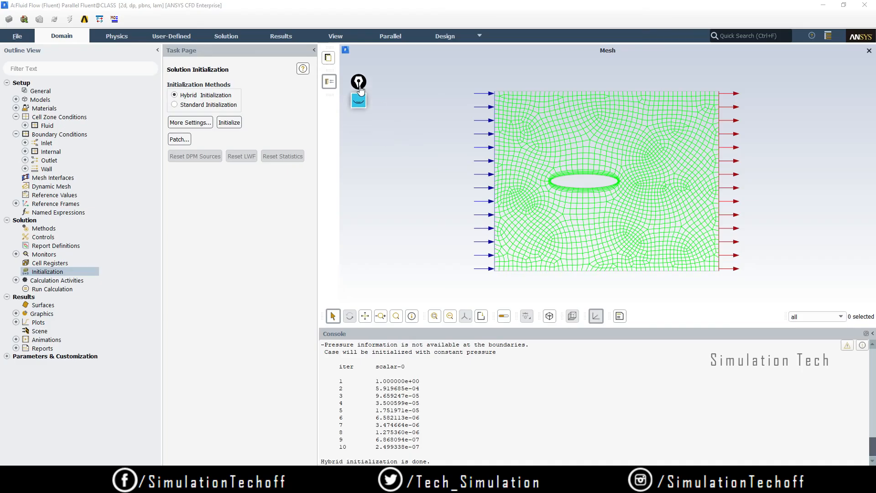
# Step: Set the number of iterations for the calculation to 300
pyautogui.click(48, 290)
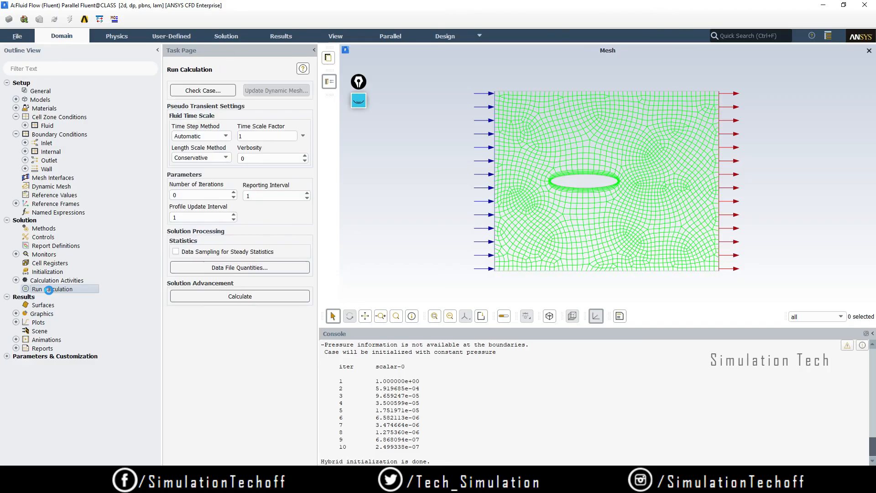
pyautogui.doubleClick(198, 195)
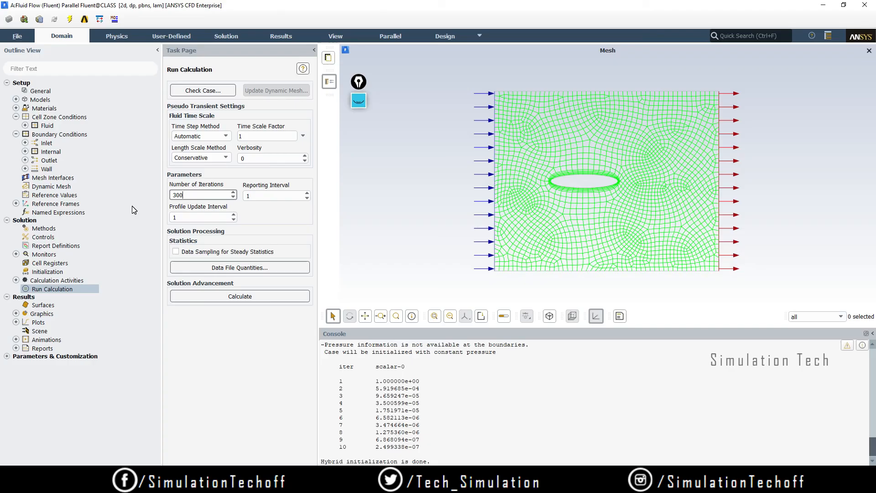
# Step: Draw a small rectangle adjoining a larger one over the console, and sketch flow arrows pointing toward them
pyautogui.click(359, 102)
pyautogui.click(358, 141)
pyautogui.moveTo(573, 371); pyautogui.dragTo(611, 399)
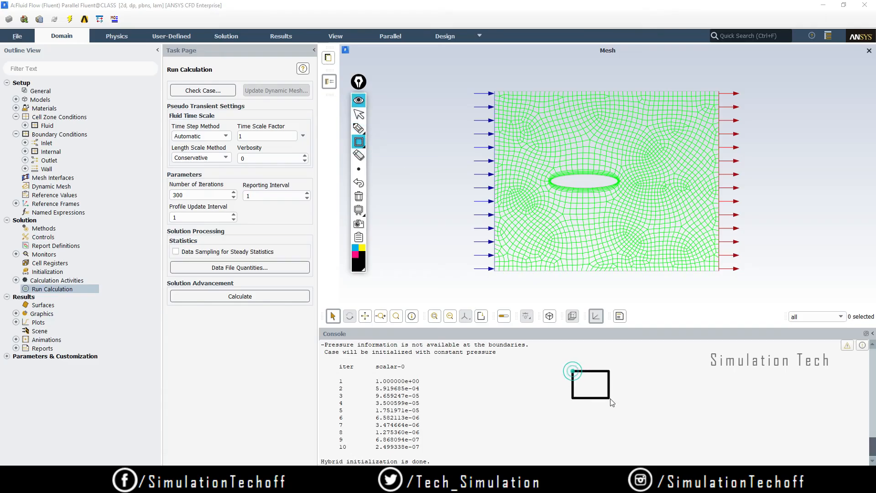
pyautogui.moveTo(609, 349); pyautogui.dragTo(681, 400)
pyautogui.click(358, 129)
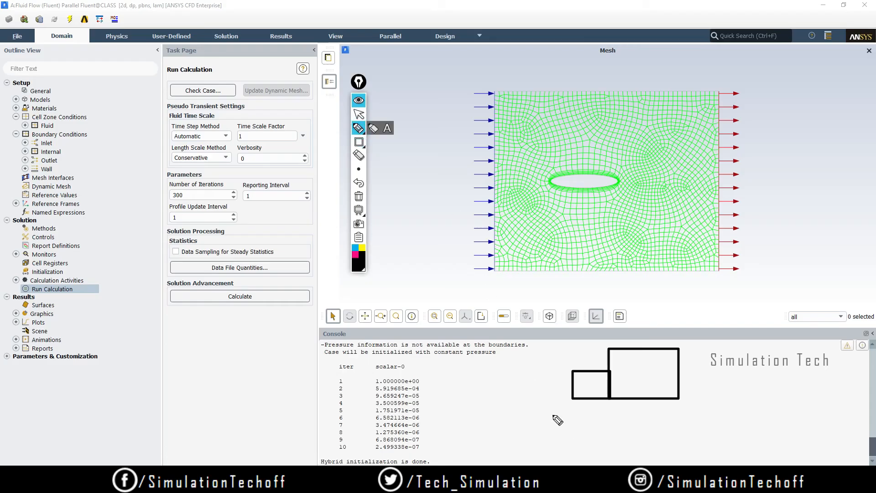
pyautogui.moveTo(513, 379)
pyautogui.mouseDown()
pyautogui.moveTo(542, 376)
pyautogui.moveTo(544, 399)
pyautogui.mouseUp()
pyautogui.moveTo(568, 358)
pyautogui.mouseDown()
pyautogui.moveTo(581, 357)
pyautogui.moveTo(574, 369)
pyautogui.mouseUp()
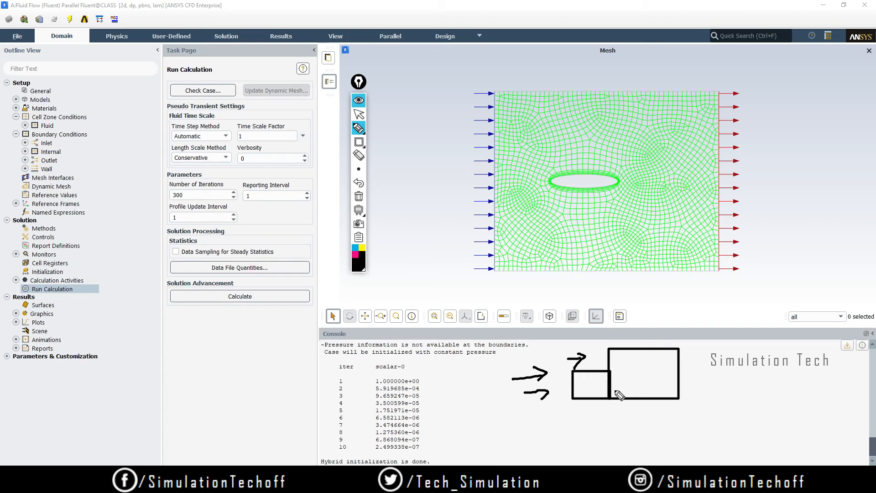
# Step: Handwrite the example speeds and a small decimal number around the rectangle sketch over the console
pyautogui.click(542, 430)
pyautogui.moveTo(543, 431)
pyautogui.mouseDown()
pyautogui.moveTo(576, 434)
pyautogui.moveTo(577, 445)
pyautogui.moveTo(588, 439)
pyautogui.mouseUp()
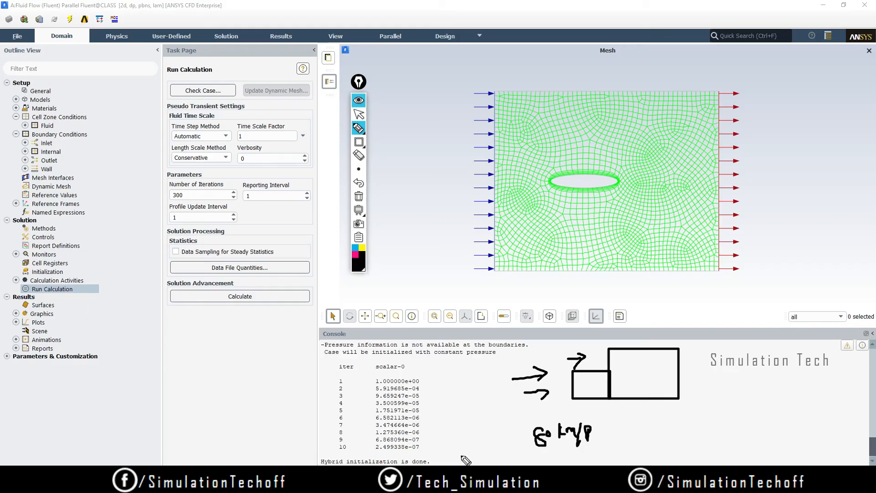
pyautogui.moveTo(444, 425)
pyautogui.mouseDown()
pyautogui.moveTo(494, 419)
pyautogui.moveTo(502, 405)
pyautogui.moveTo(500, 418)
pyautogui.mouseUp()
pyautogui.click(449, 426)
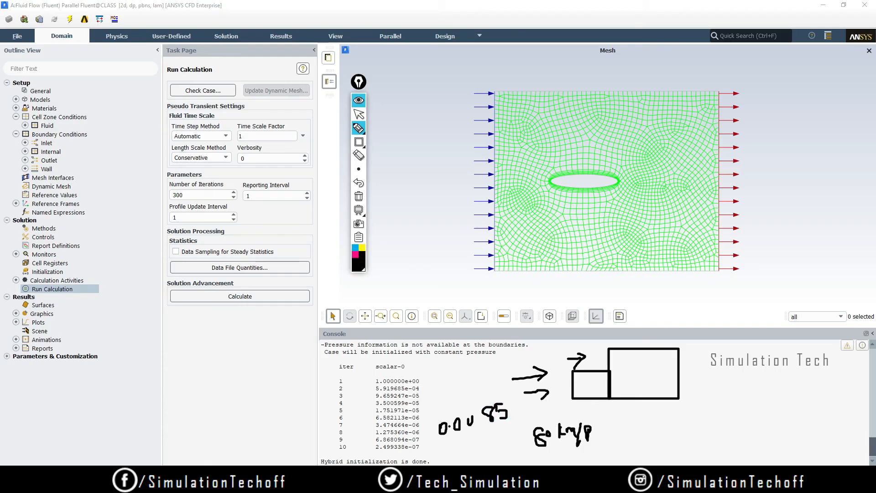
pyautogui.moveTo(660, 426)
pyautogui.mouseDown()
pyautogui.moveTo(667, 452)
pyautogui.moveTo(669, 436)
pyautogui.moveTo(722, 419)
pyautogui.moveTo(753, 423)
pyautogui.moveTo(764, 413)
pyautogui.moveTo(767, 431)
pyautogui.mouseUp()
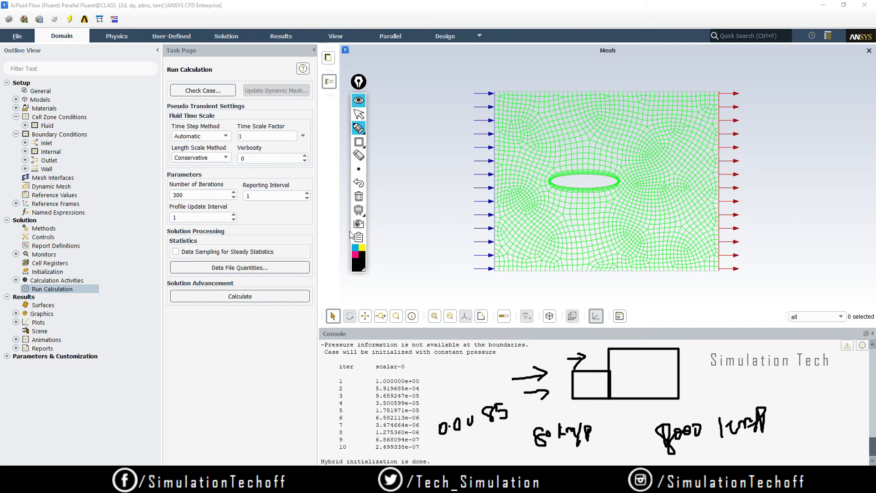
# Step: Clear all annotations, collapse the annotation toolbar and move it to the far side of the mesh display
pyautogui.click(359, 197)
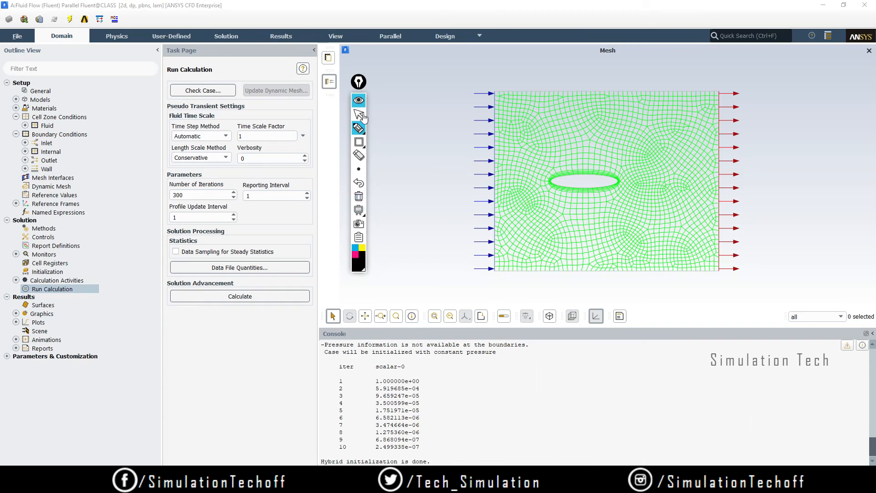
pyautogui.click(359, 84)
pyautogui.moveTo(361, 89); pyautogui.dragTo(823, 77)
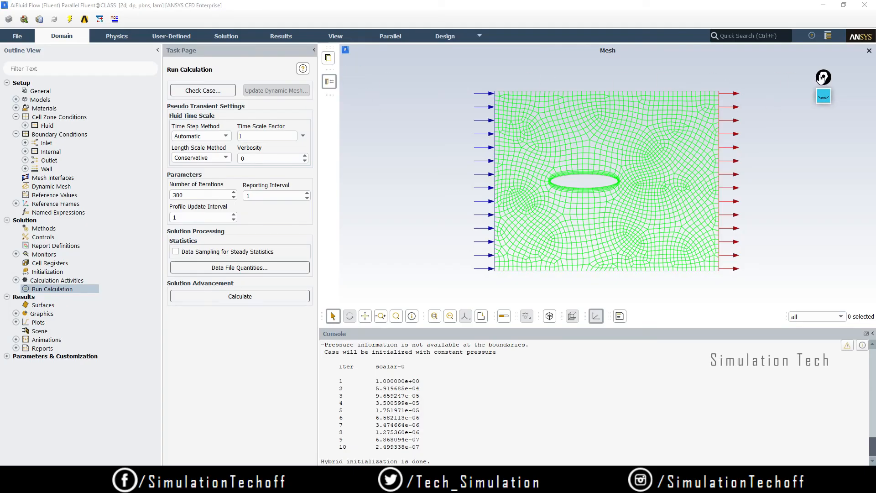
# Step: Run the calculation with 300 iterations
pyautogui.click(196, 195)
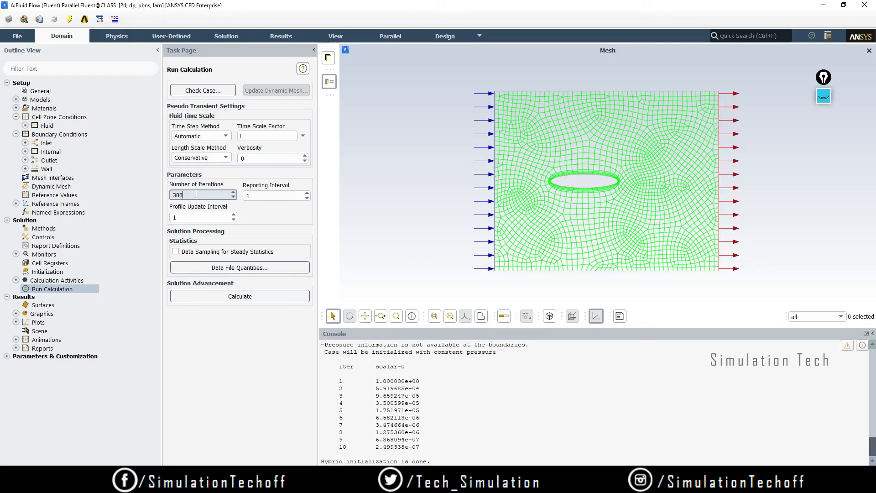
pyautogui.click(239, 296)
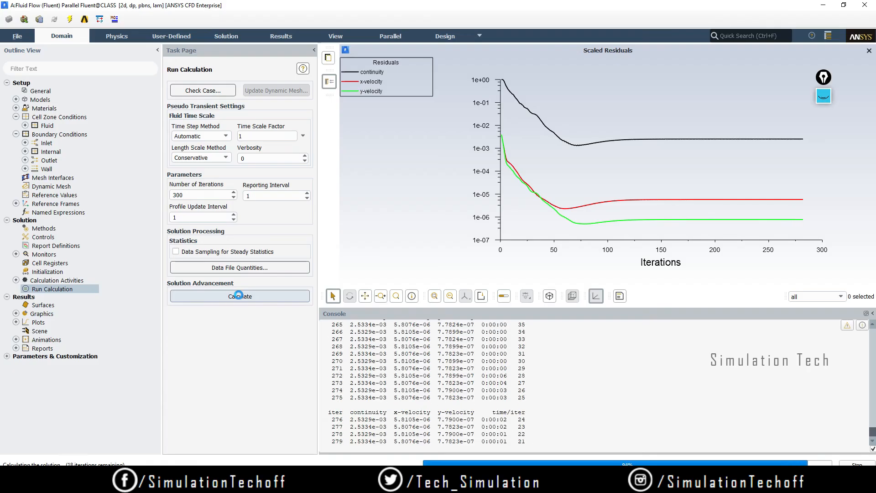
# Step: Review the console output, highlight the iteration 300 residual row, and dismiss the calculation message
pyautogui.click(480, 431)
pyautogui.scroll(3, 480, 431)
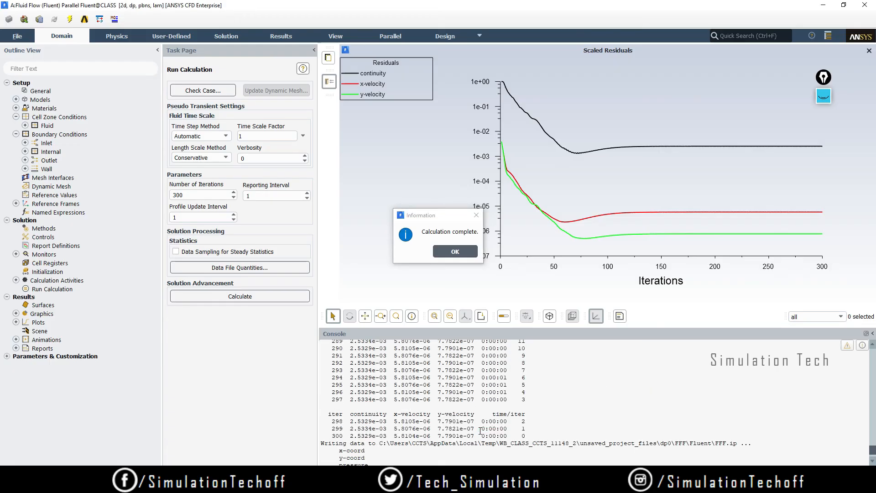
pyautogui.scroll(-3, 480, 431)
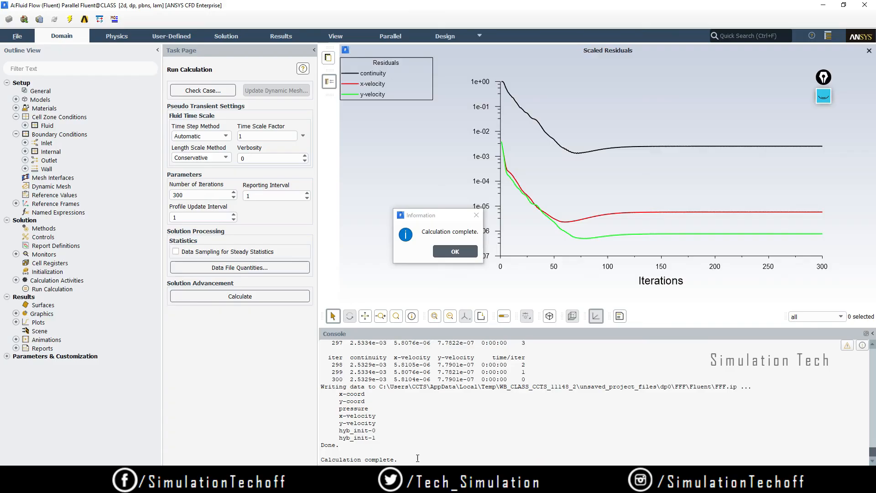
pyautogui.moveTo(405, 461); pyautogui.dragTo(309, 461)
pyautogui.tripleClick(322, 379)
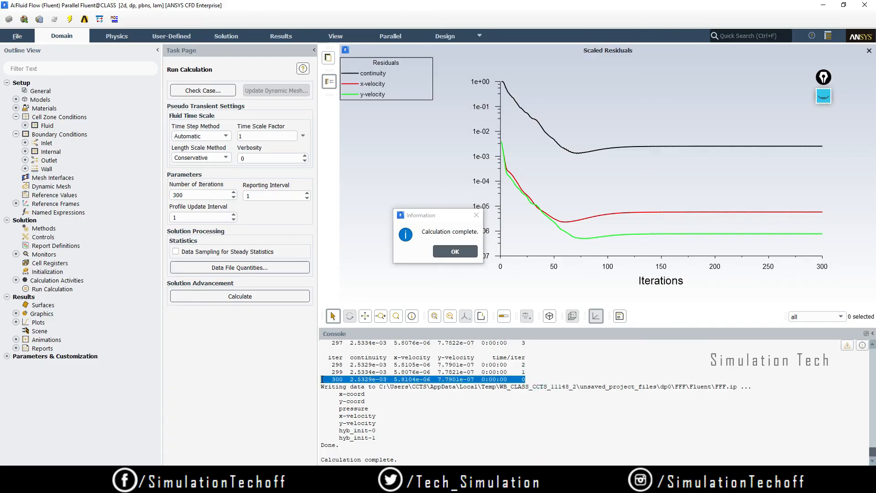
pyautogui.click(467, 254)
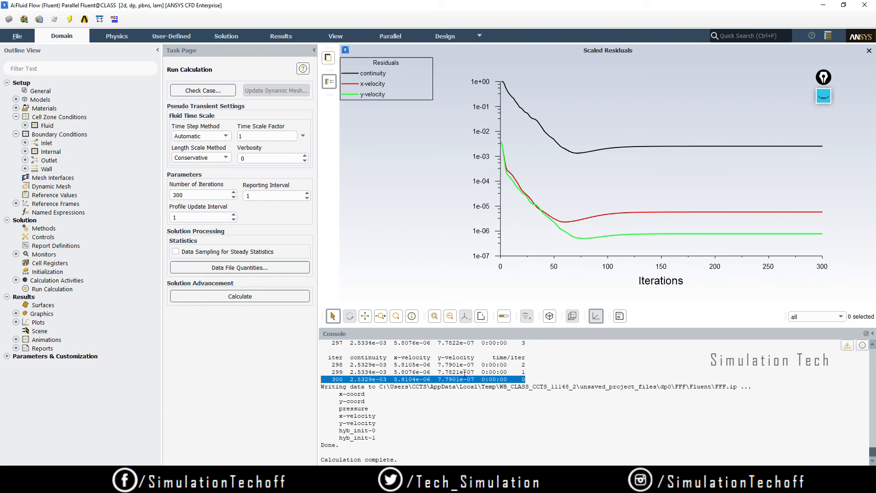
# Step: Expand the annotation tools and handwrite 10^-6 beside the scaled residuals plot
pyautogui.click(823, 96)
pyautogui.click(823, 124)
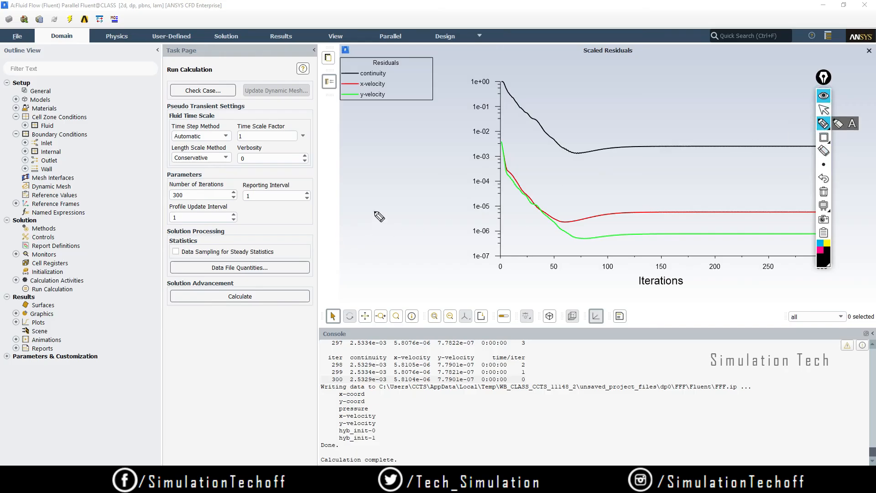
pyautogui.moveTo(374, 211)
pyautogui.mouseDown()
pyautogui.moveTo(381, 242)
pyautogui.moveTo(402, 190)
pyautogui.mouseUp()
pyautogui.moveTo(410, 172)
pyautogui.mouseDown()
pyautogui.moveTo(417, 196)
pyautogui.moveTo(410, 192)
pyautogui.mouseUp()
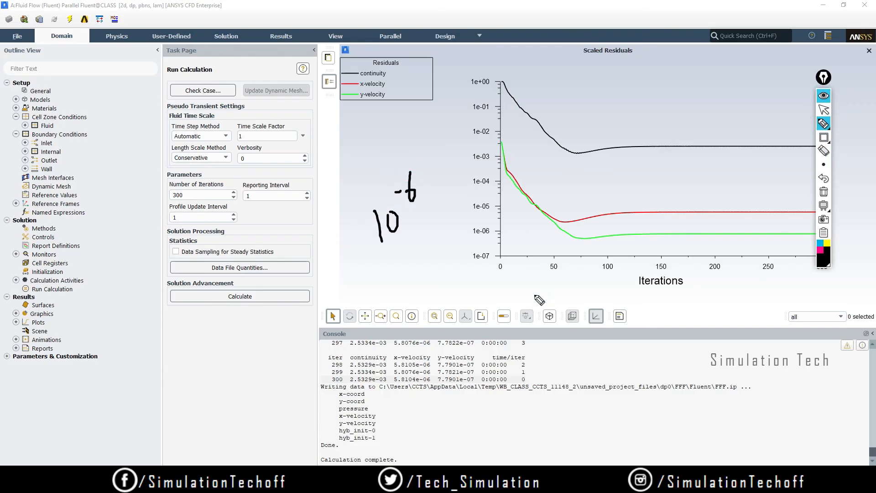
# Step: Handwrite a further note below the power of ten, clear all annotations and collapse the annotation toolbar
pyautogui.moveTo(388, 279)
pyautogui.mouseDown()
pyautogui.moveTo(391, 294)
pyautogui.moveTo(393, 279)
pyautogui.moveTo(429, 281)
pyautogui.mouseUp()
pyautogui.click(409, 282)
pyautogui.click(422, 281)
pyautogui.moveTo(453, 276); pyautogui.dragTo(455, 284)
pyautogui.moveTo(478, 266); pyautogui.dragTo(482, 277)
pyautogui.moveTo(486, 265); pyautogui.dragTo(510, 278)
pyautogui.click(824, 192)
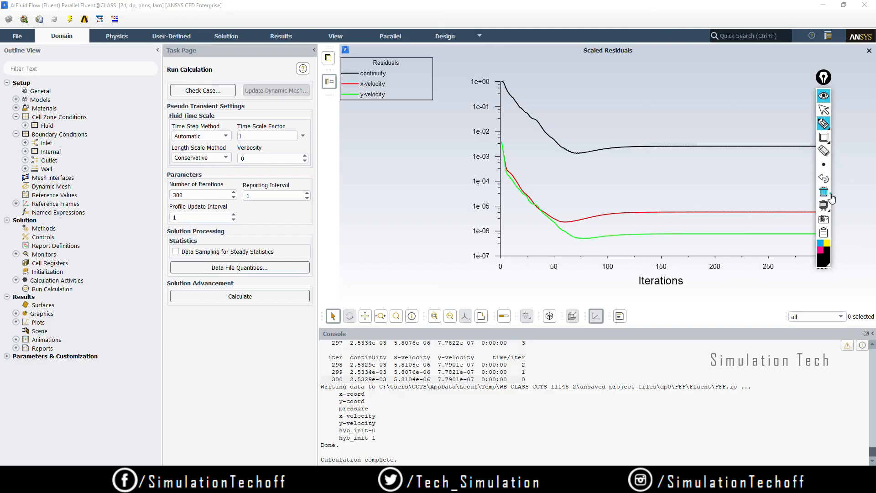
pyautogui.click(824, 98)
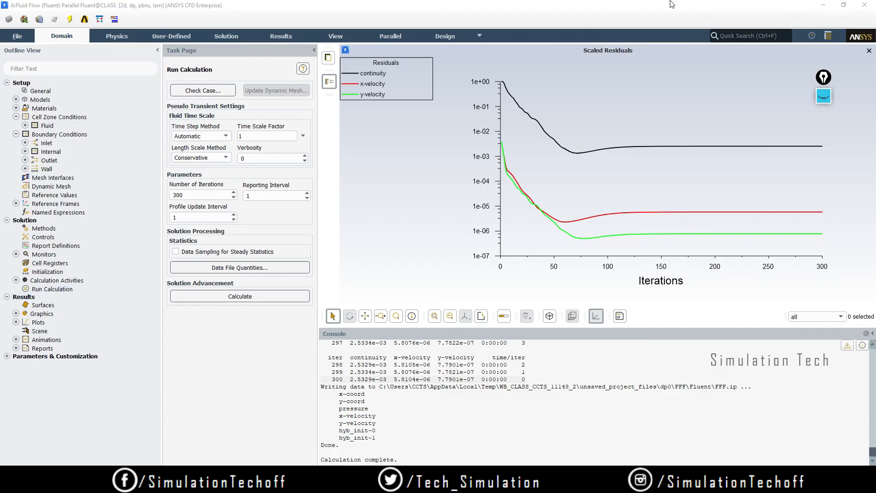
# Step: Switch to Meshing through the Workbench project's Mesh cell and insert a Sizing control on the flow domain face
pyautogui.click(824, 6)
pyautogui.click(174, 120)
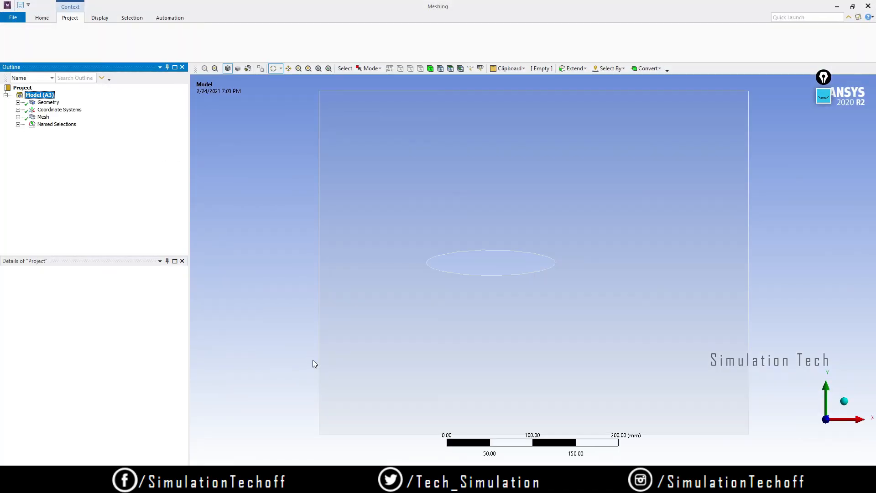
pyautogui.rightClick(44, 117)
pyautogui.moveTo(65, 123)
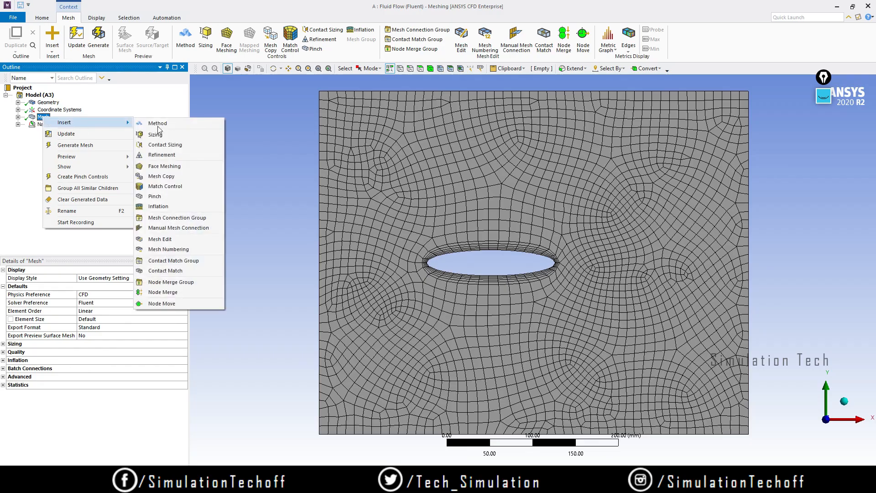
pyautogui.click(151, 135)
pyautogui.click(415, 154)
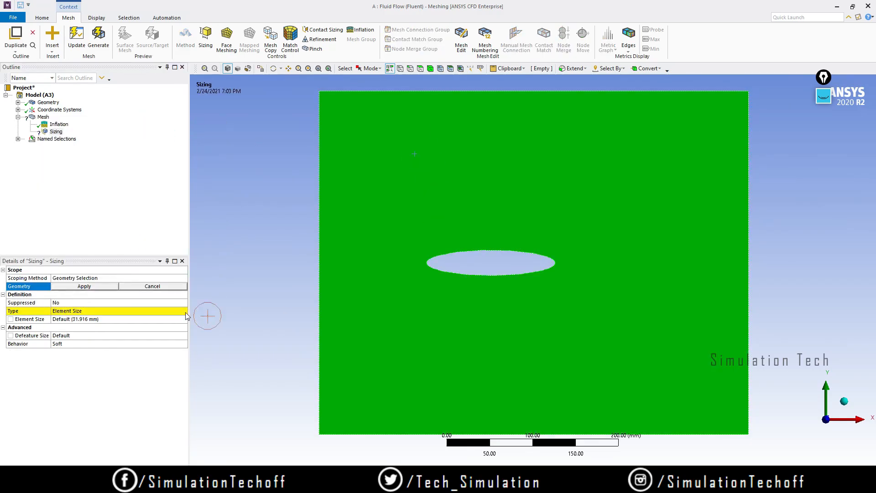
pyautogui.click(84, 286)
# Step: Set the face sizing's element size to 10 mm
pyautogui.click(97, 318)
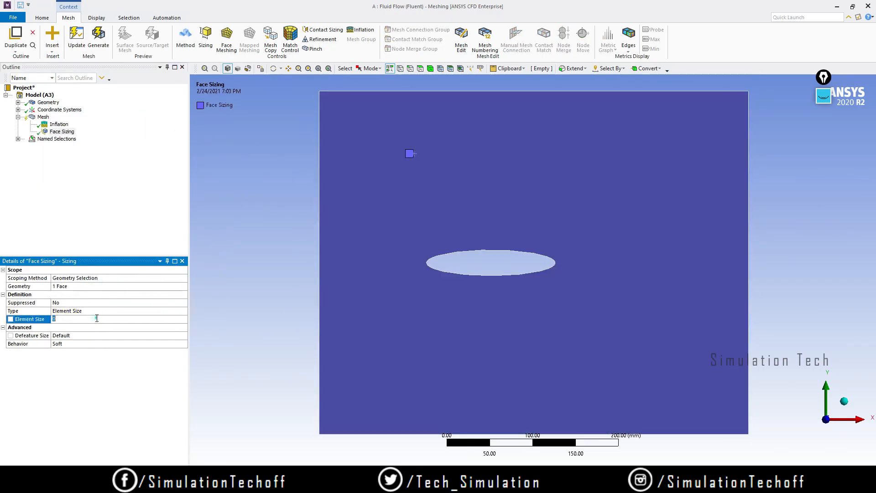
pyautogui.write('20')
pyautogui.press('Return')
pyautogui.click(71, 319)
pyautogui.write('10')
pyautogui.press('Return')
# Step: Generate the mesh with the new face sizing and inspect the elements around the ellipse
pyautogui.rightClick(42, 117)
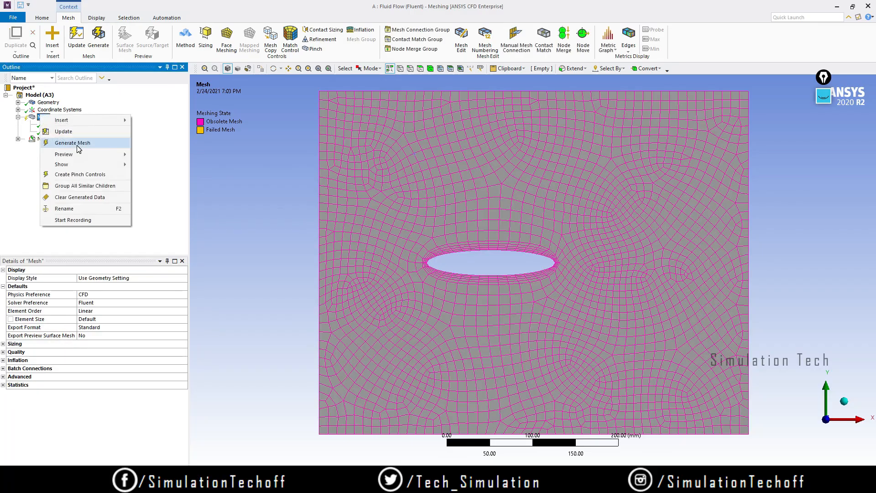
pyautogui.click(78, 143)
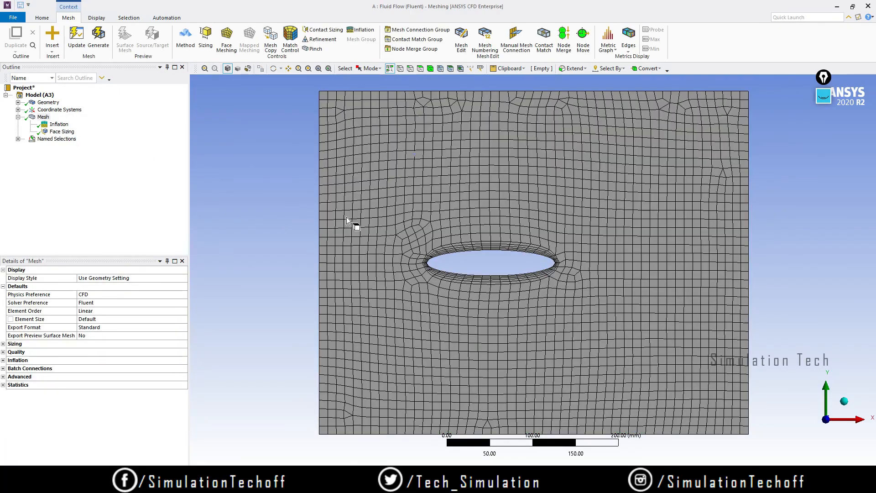
pyautogui.scroll(2, 538, 267)
pyautogui.scroll(-2, 529, 266)
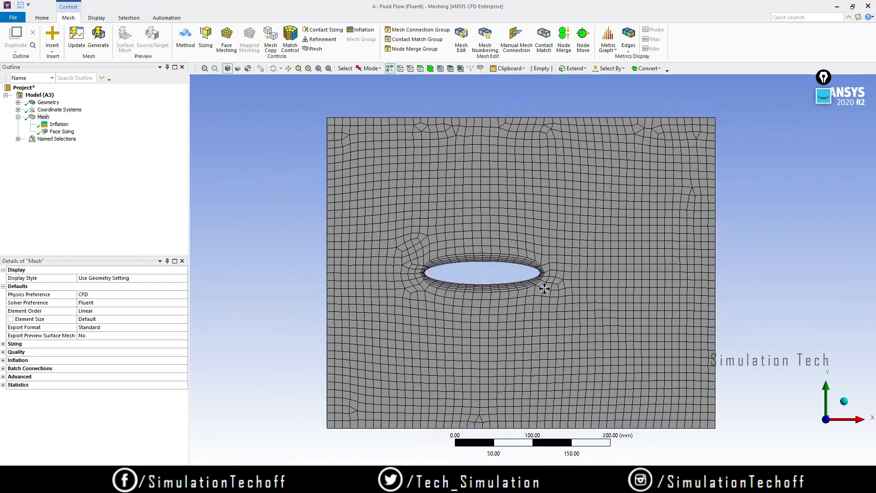
# Step: Close Meshing and update the Mesh cell of the Fluid Flow (Fluent) system in Workbench
pyautogui.click(869, 5)
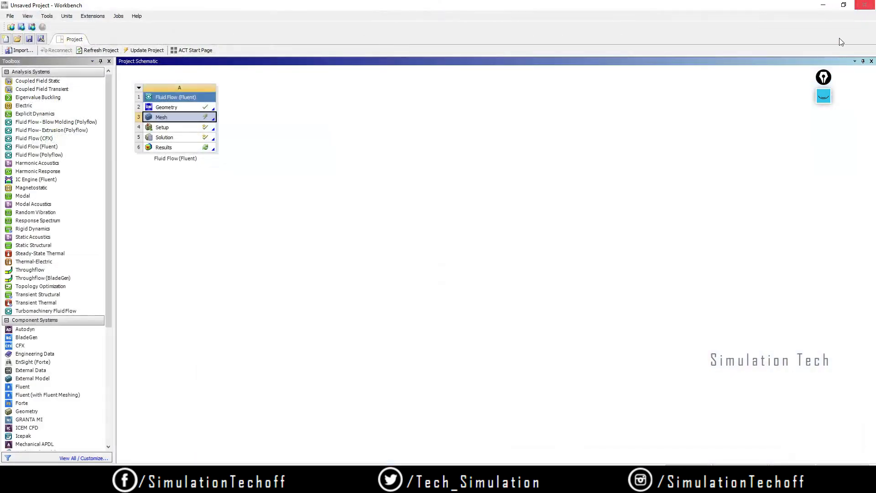
pyautogui.rightClick(180, 114)
pyautogui.click(210, 166)
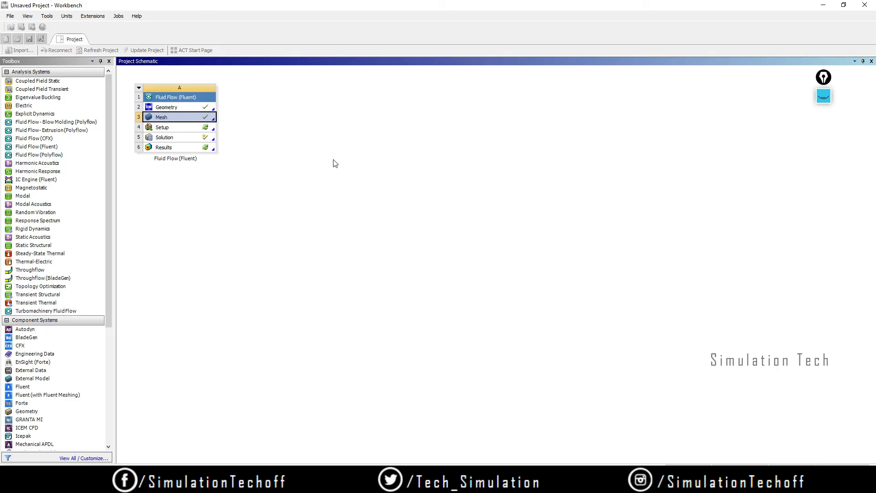
pyautogui.click(351, 181)
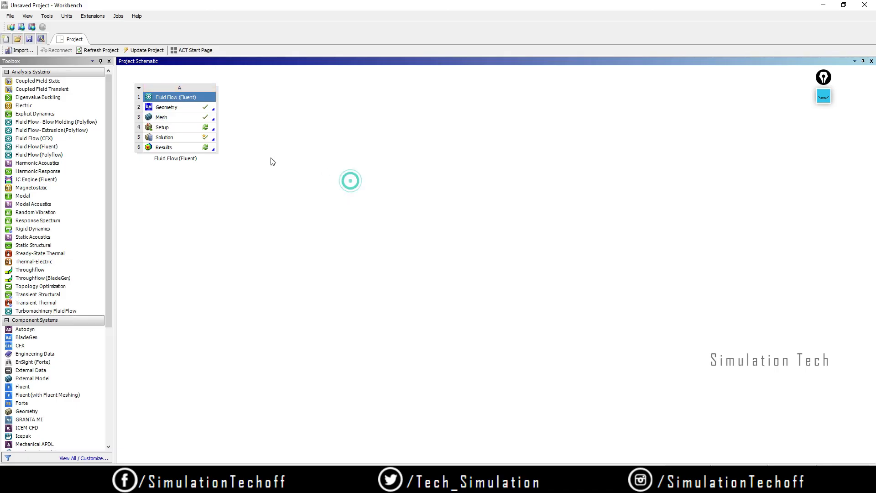
# Step: Open Fluent from the Fluid Flow (Fluent) system's Setup cell and update its input data with the changed upstream mesh
pyautogui.doubleClick(186, 128)
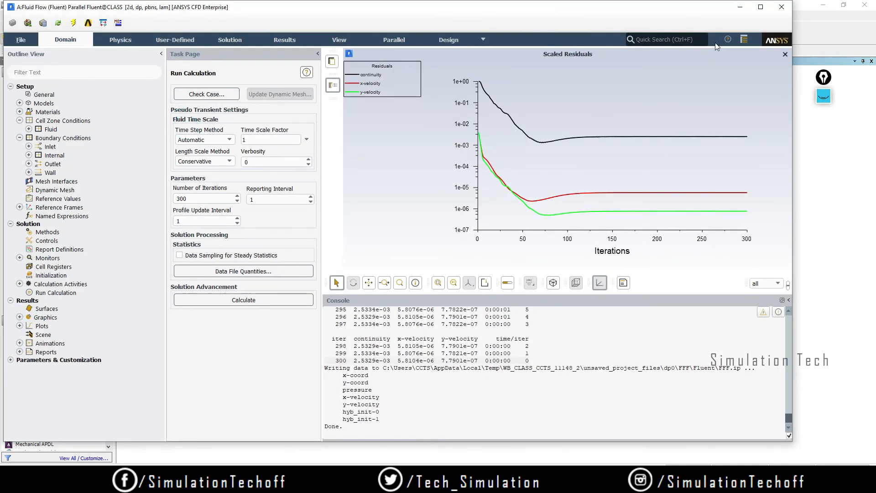
pyautogui.click(757, 13)
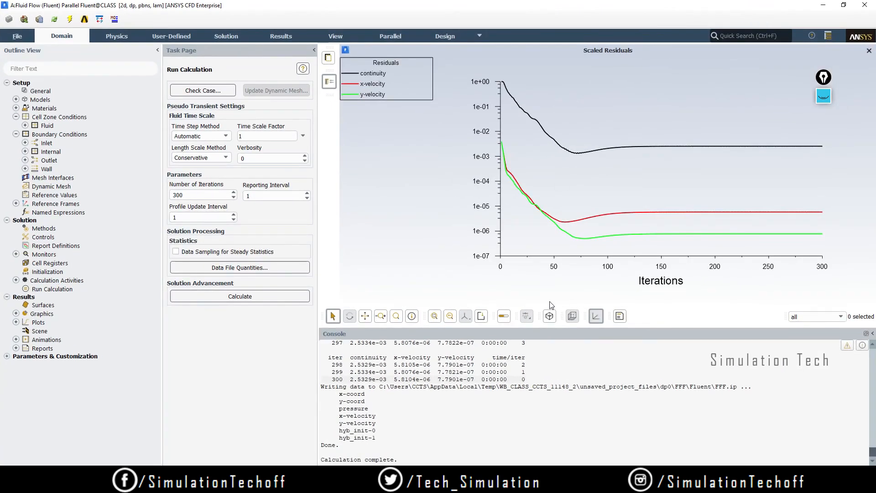
pyautogui.click(54, 19)
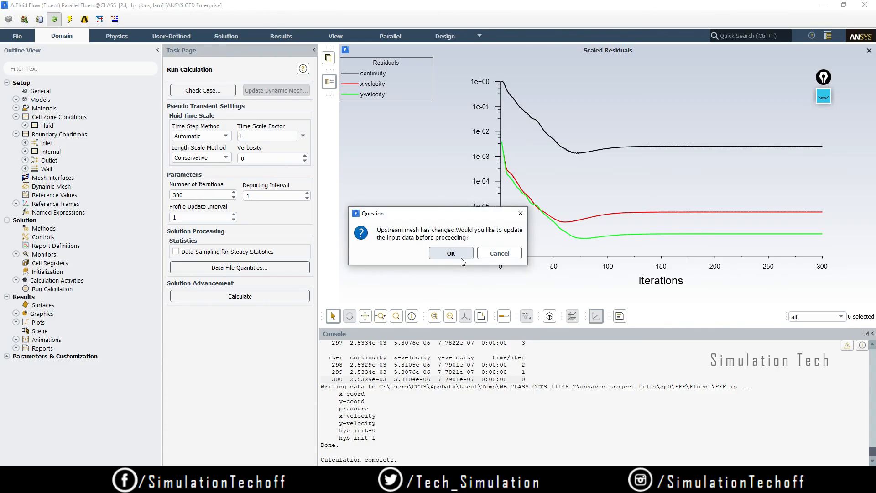
pyautogui.click(461, 256)
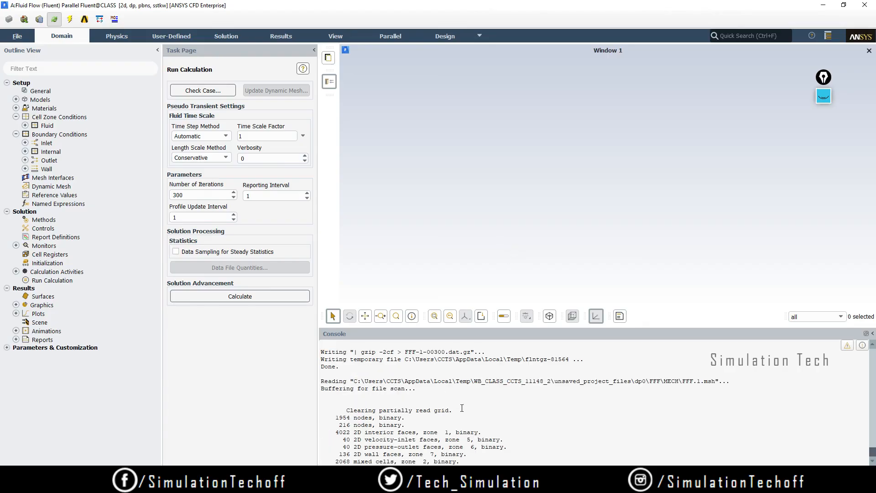
pyautogui.click(40, 99)
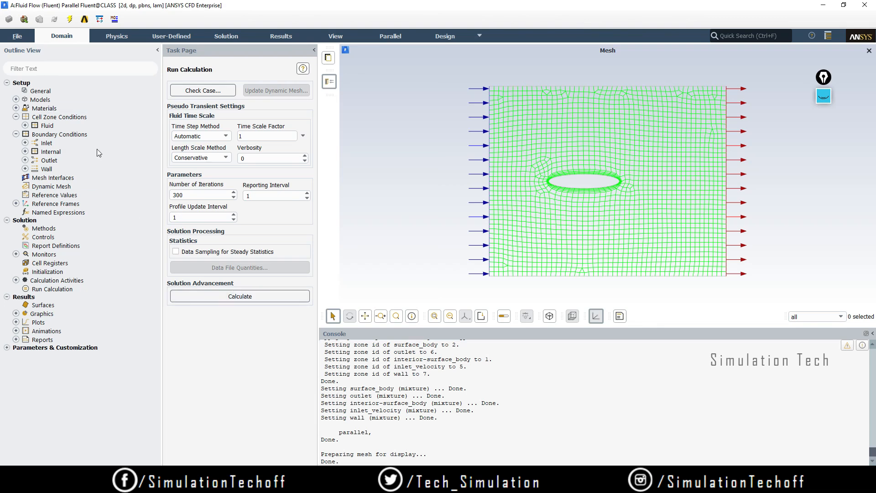
# Step: Initialize the solution on the refined mesh with Hybrid Initialization
pyautogui.click(209, 295)
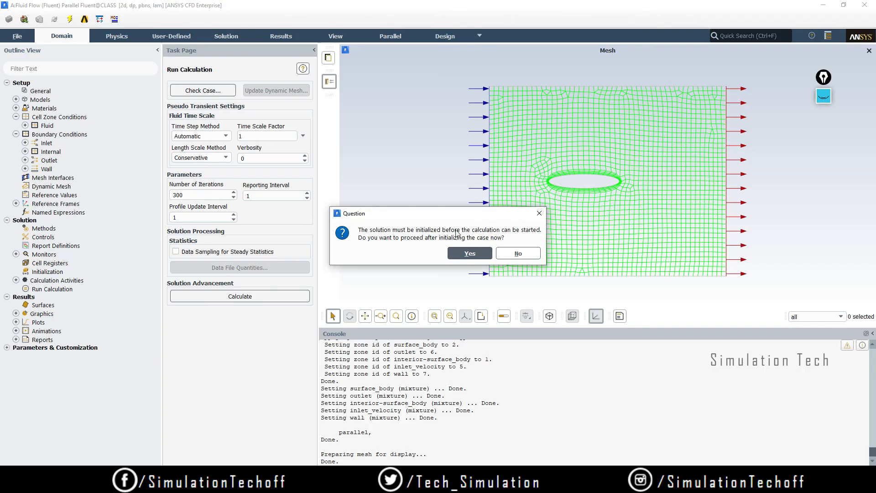
pyautogui.click(538, 213)
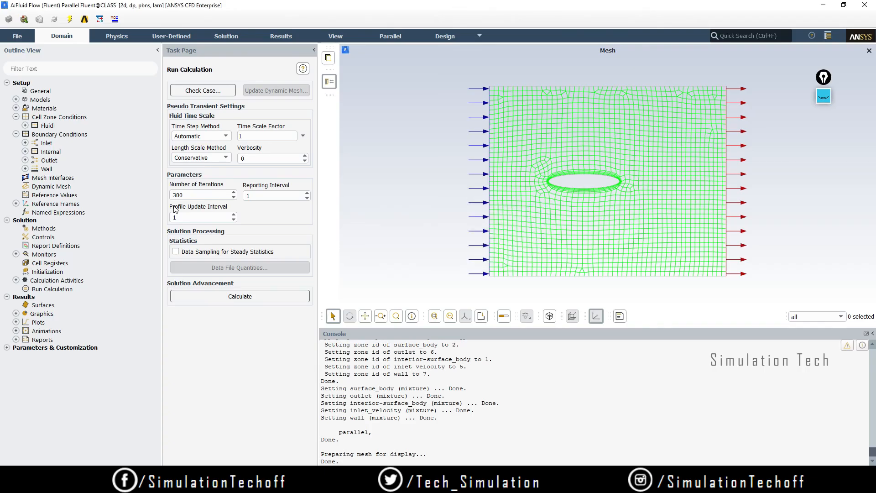
pyautogui.doubleClick(47, 272)
pyautogui.click(230, 122)
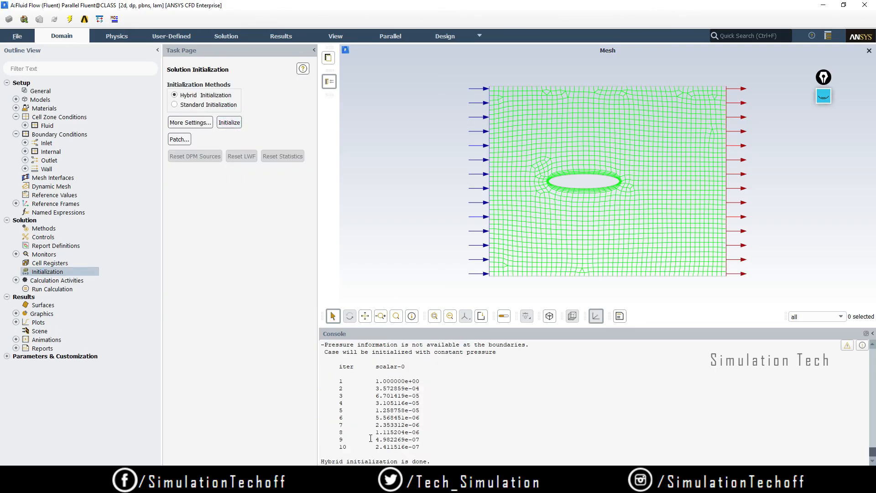
# Step: Run the calculation for up to 300 iterations and check the console for the convergence status
pyautogui.doubleClick(52, 290)
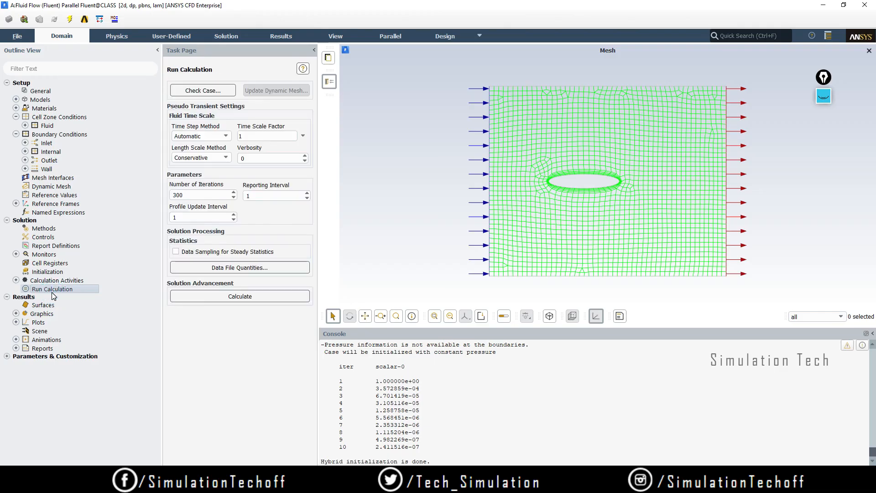
pyautogui.click(214, 296)
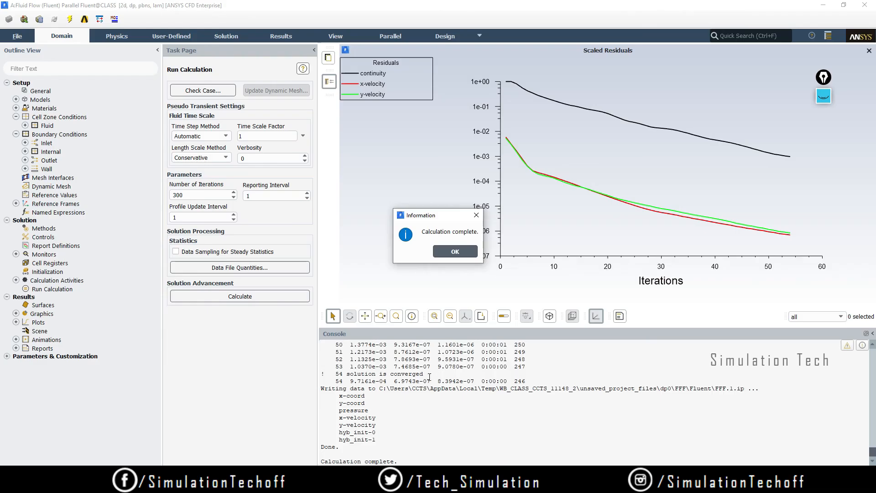
pyautogui.moveTo(425, 374); pyautogui.dragTo(336, 373)
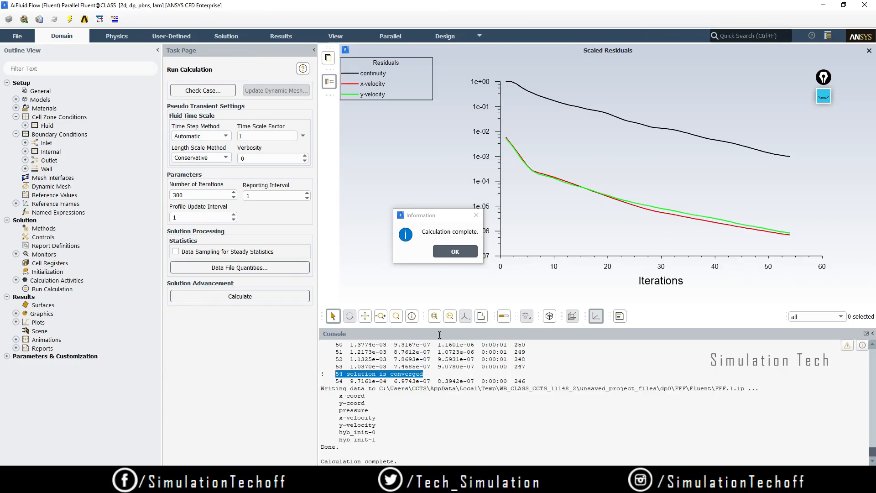
pyautogui.click(455, 252)
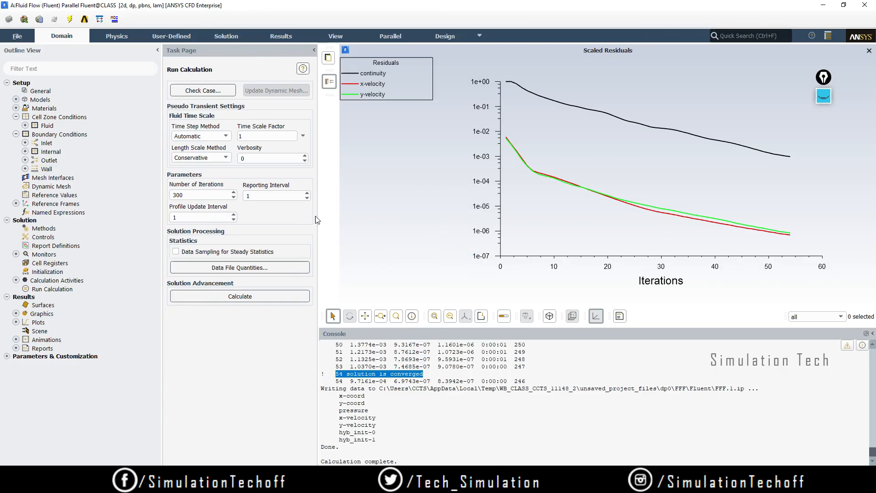
# Step: Display the mesh on all surfaces, examine the elements around the ellipse and review the convergence line in the console
pyautogui.click(40, 91)
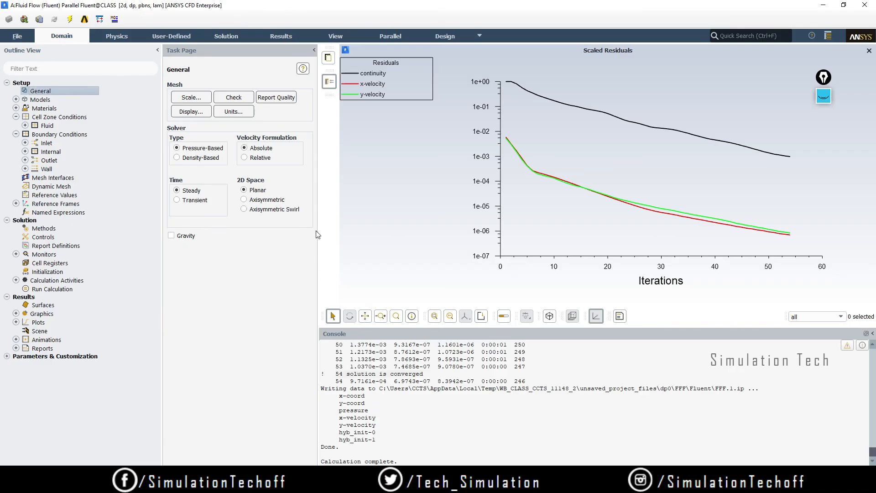
pyautogui.click(200, 112)
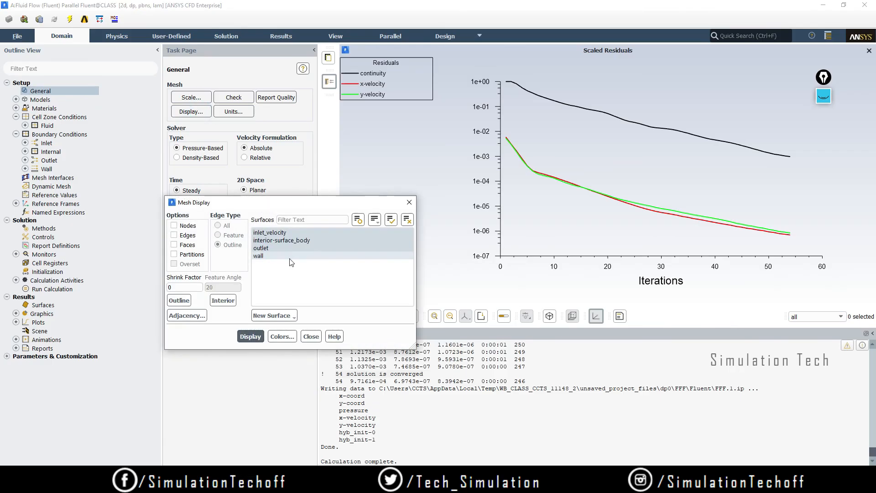
pyautogui.click(258, 336)
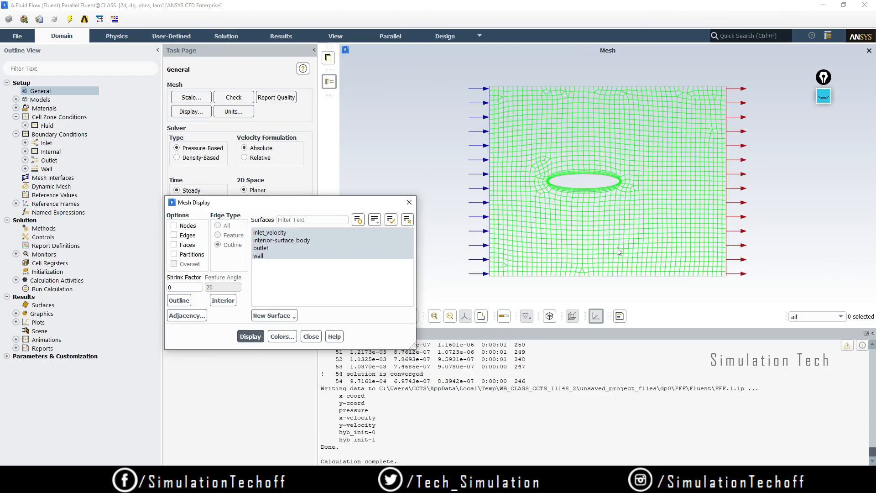
pyautogui.click(409, 203)
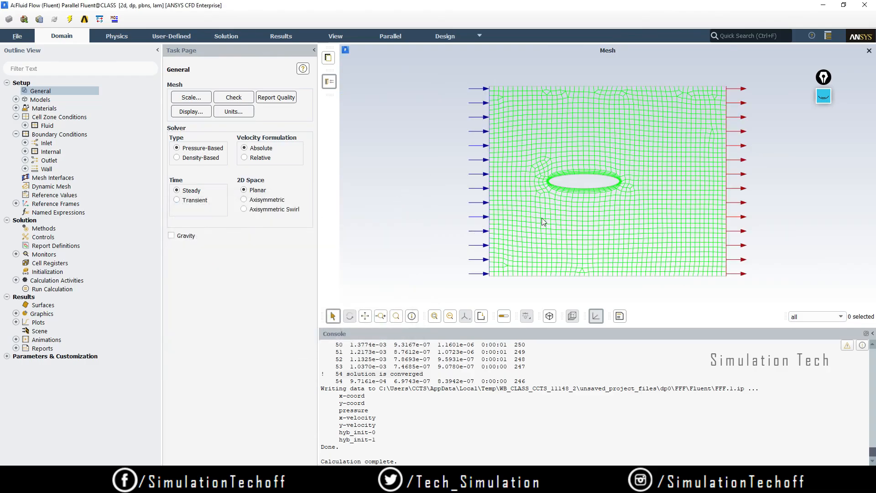
pyautogui.scroll(4, 583, 231)
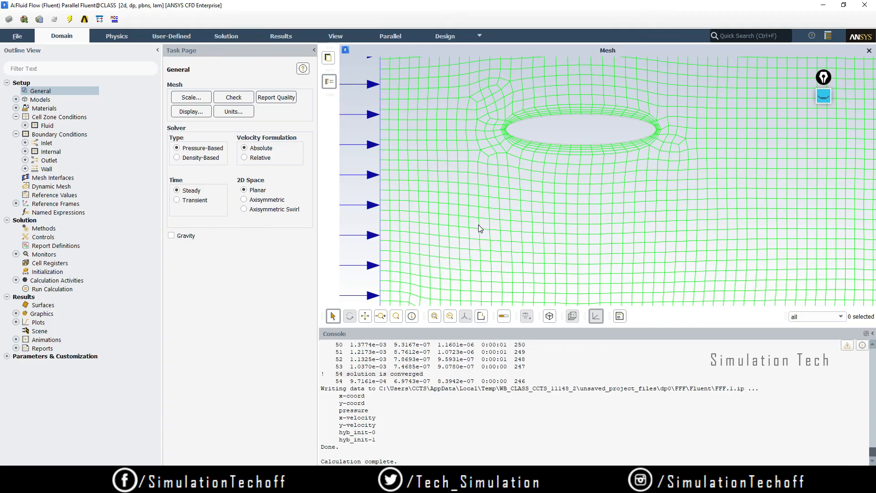
pyautogui.scroll(-5, 530, 235)
pyautogui.scroll(2, 537, 129)
pyautogui.scroll(-2, 724, 304)
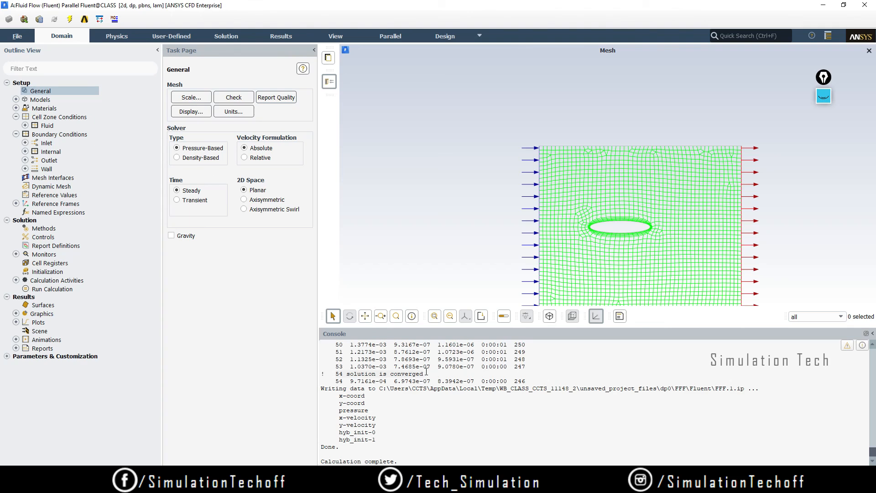
pyautogui.moveTo(429, 374); pyautogui.dragTo(394, 372)
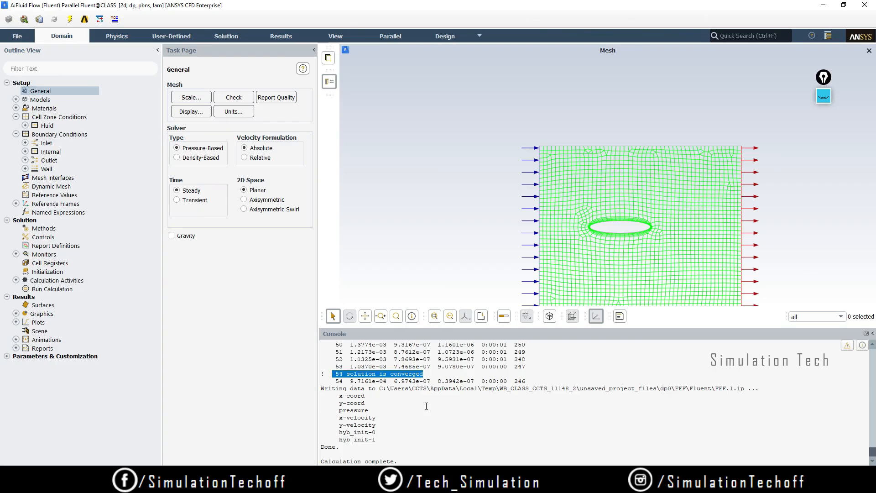
pyautogui.click(449, 423)
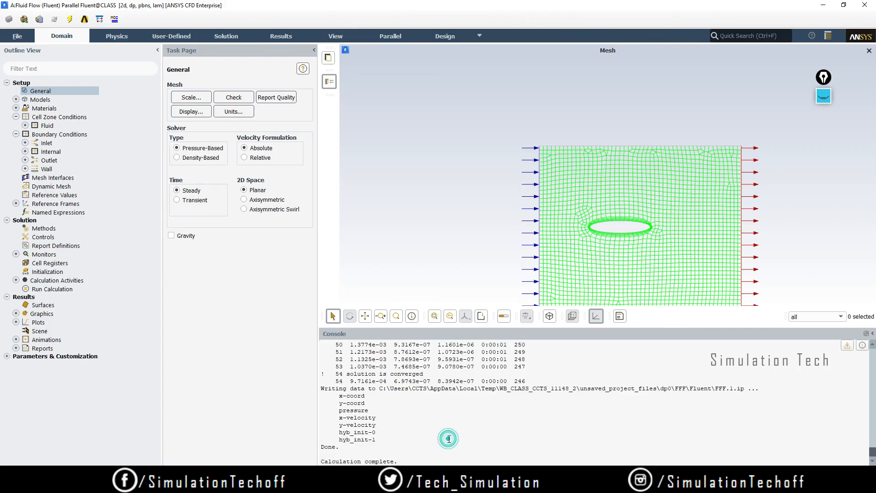
pyautogui.click(449, 439)
# Step: Quit Fluent and open the Results cell of the Fluid Flow (Fluent) system in CFD-Post
pyautogui.click(865, 5)
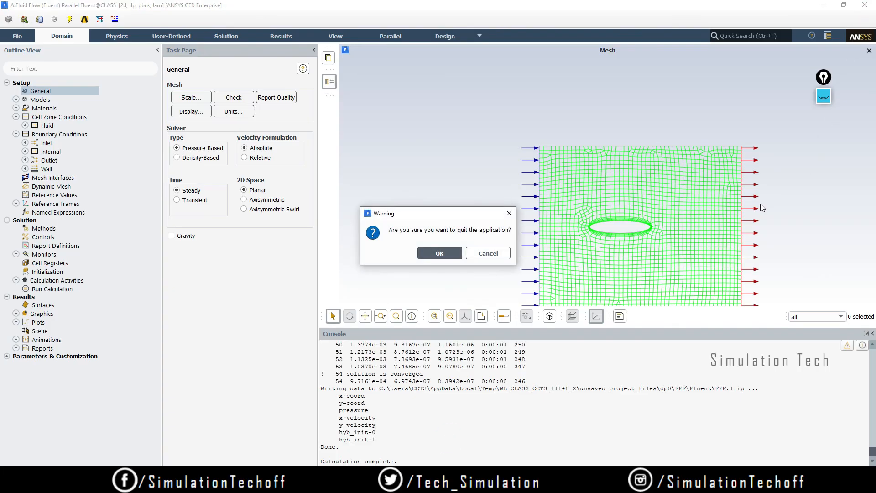
pyautogui.click(439, 254)
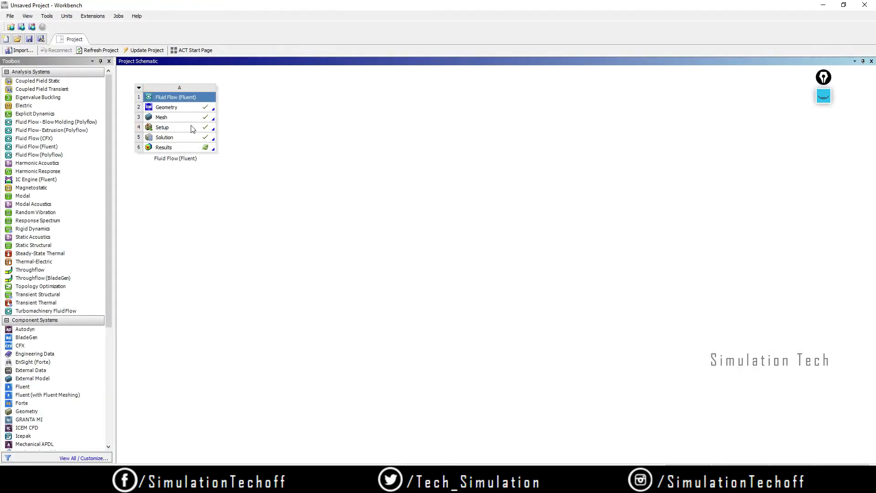
pyautogui.doubleClick(186, 149)
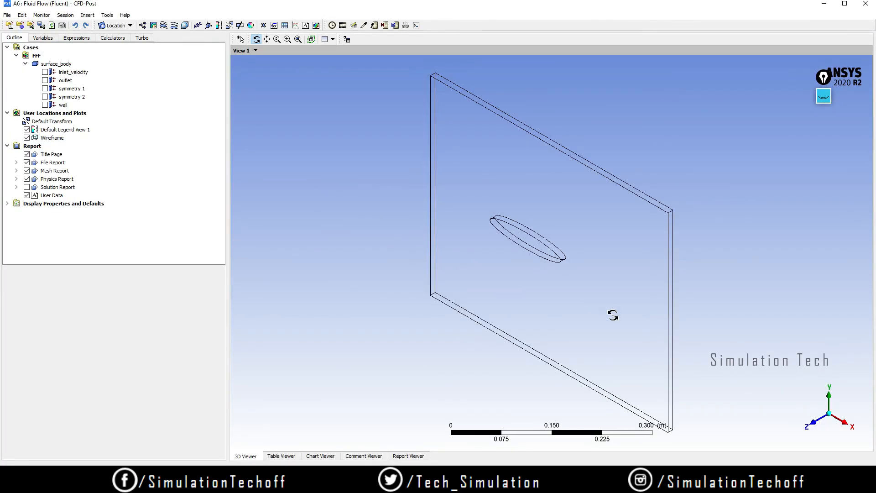
pyautogui.moveTo(823, 79); pyautogui.dragTo(800, 18)
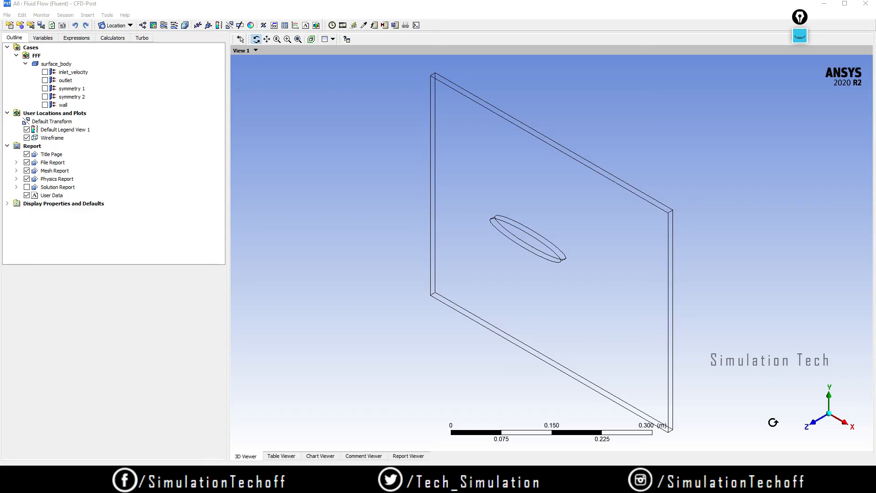
pyautogui.click(811, 424)
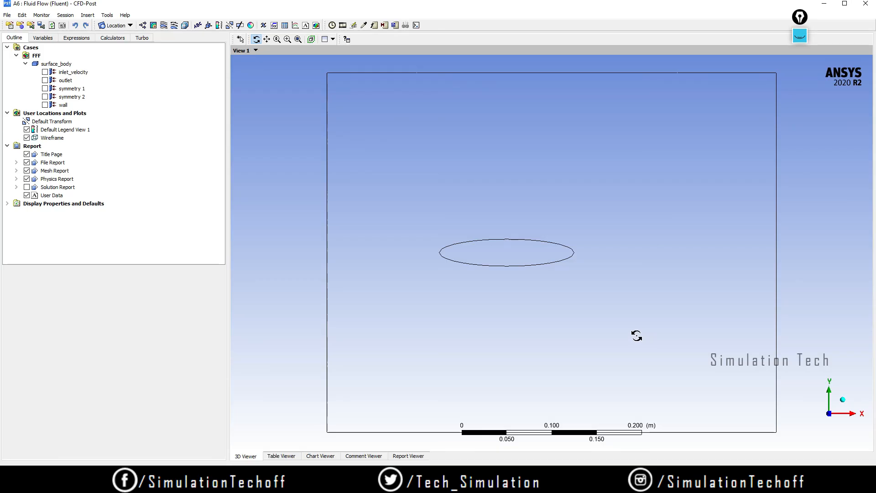
pyautogui.hotkey('alt', 'Tab')
# Step: Insert a contour plot named "Velocity 1"
pyautogui.click(154, 26)
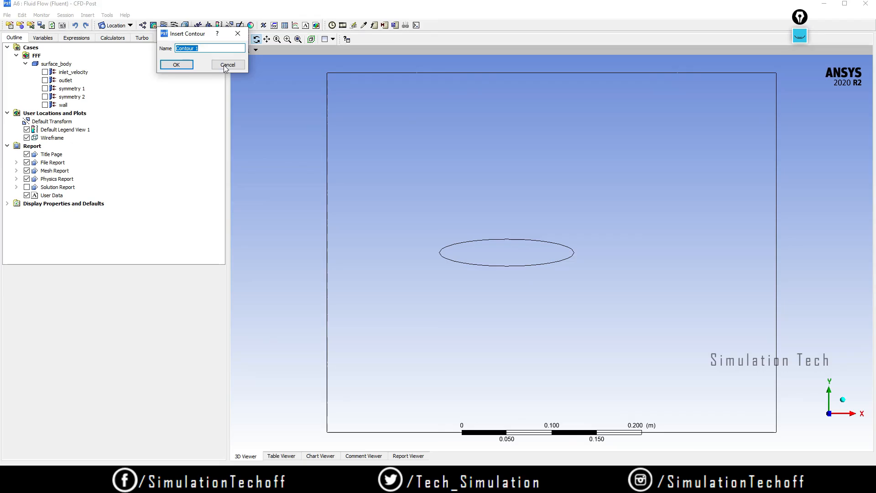
pyautogui.write('Velocity')
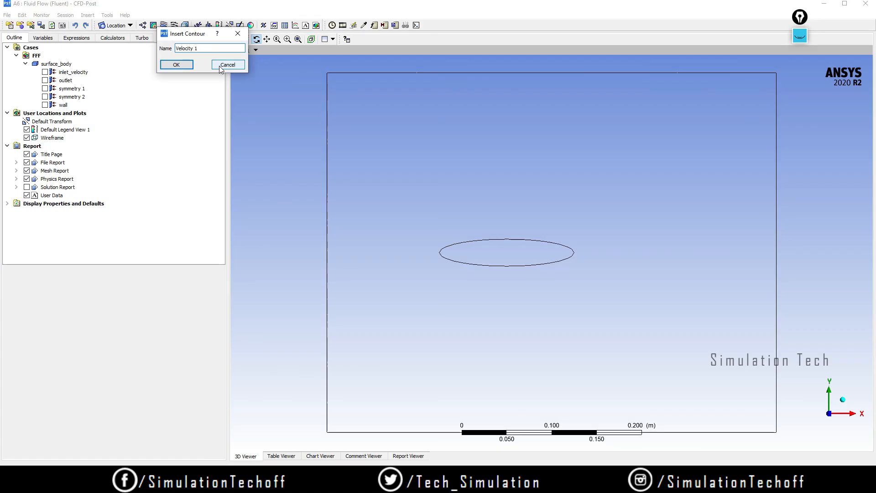
pyautogui.click(177, 66)
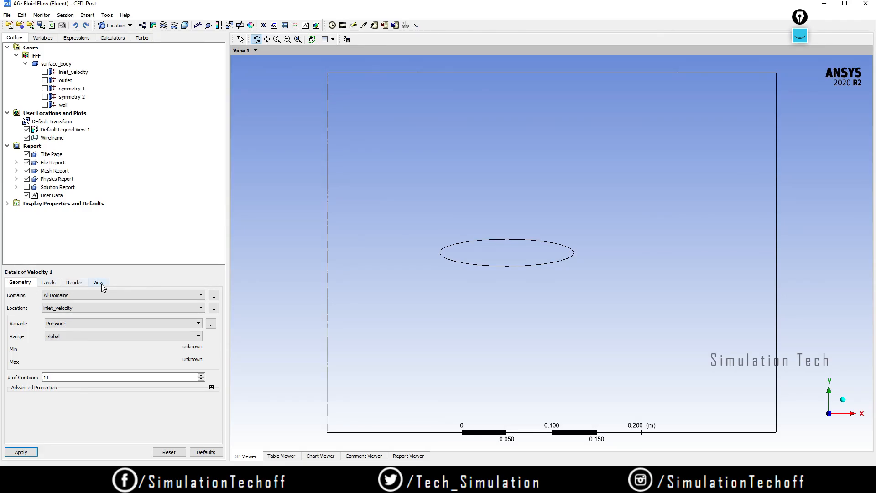
# Step: Plot the Velocity variable on symmetry 1 with 11 contours over the global range and inspect the flow around the ellipse
pyautogui.click(95, 310)
pyautogui.click(91, 329)
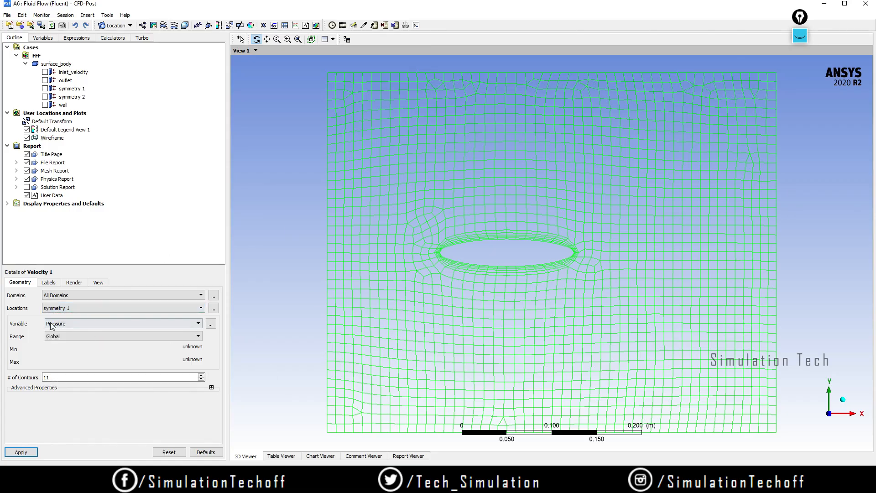
pyautogui.click(100, 324)
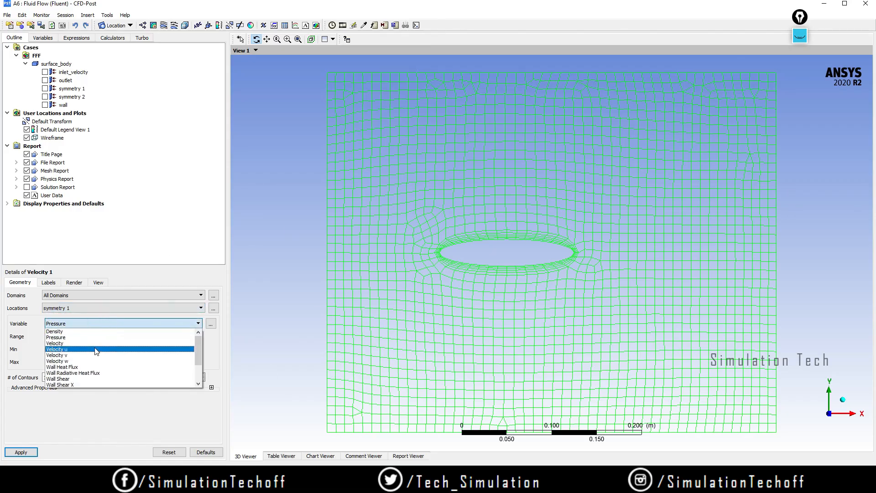
pyautogui.click(93, 343)
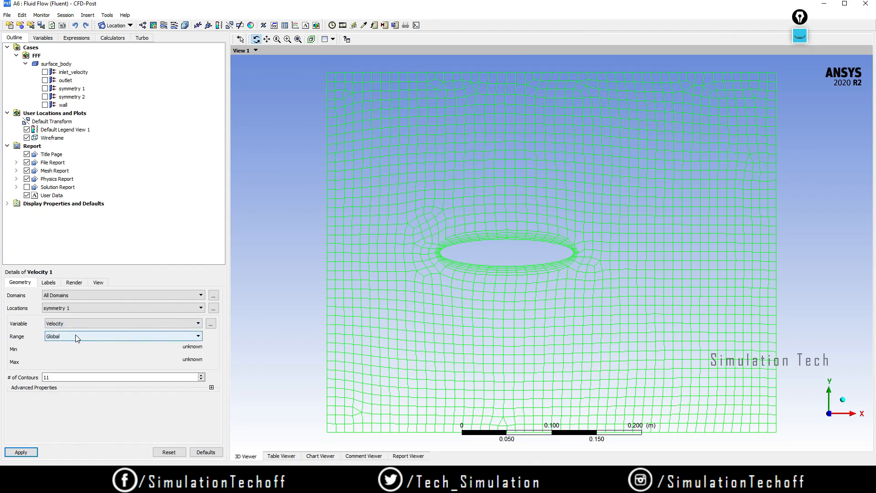
pyautogui.doubleClick(67, 377)
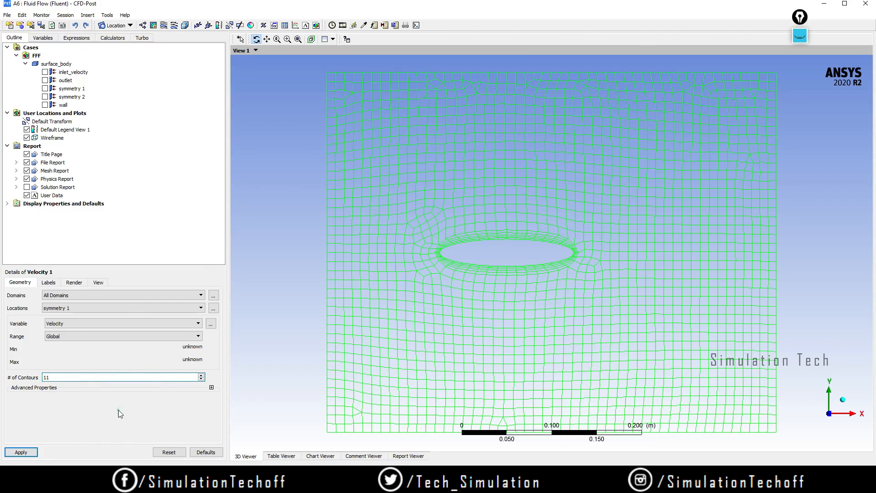
pyautogui.click(26, 454)
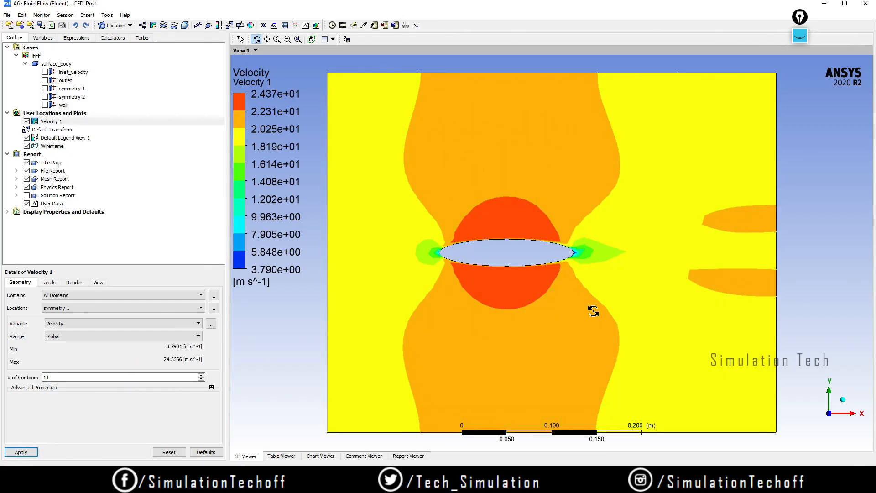
pyautogui.moveTo(584, 308); pyautogui.dragTo(507, 234)
pyautogui.click(830, 413)
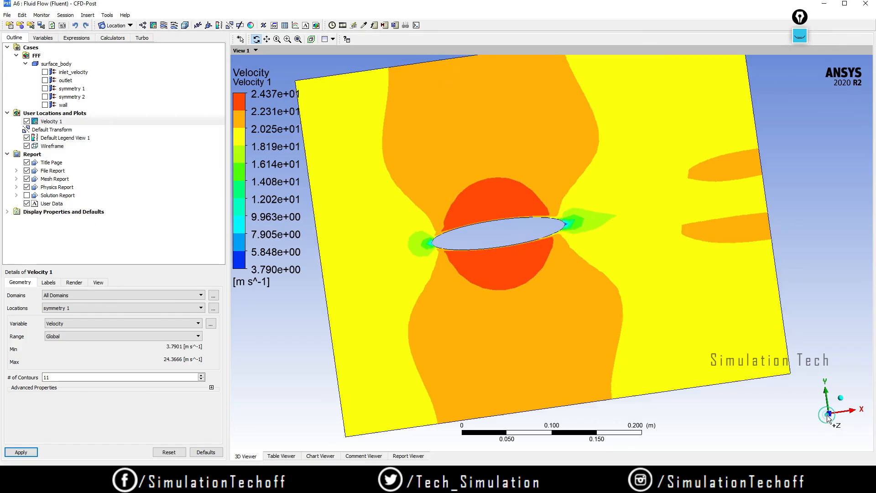
pyautogui.scroll(1, 572, 317)
pyautogui.scroll(-1, 572, 316)
pyautogui.scroll(-1, 571, 316)
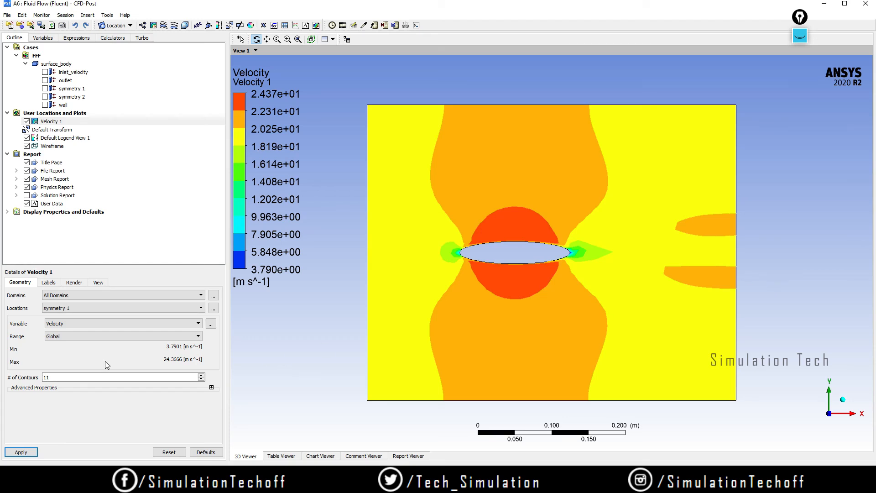
# Step: Set the number of contours of the Velocity 1 plot to 200 and inspect the flow around the ellipse
pyautogui.doubleClick(84, 377)
pyautogui.write('200')
pyautogui.click(19, 454)
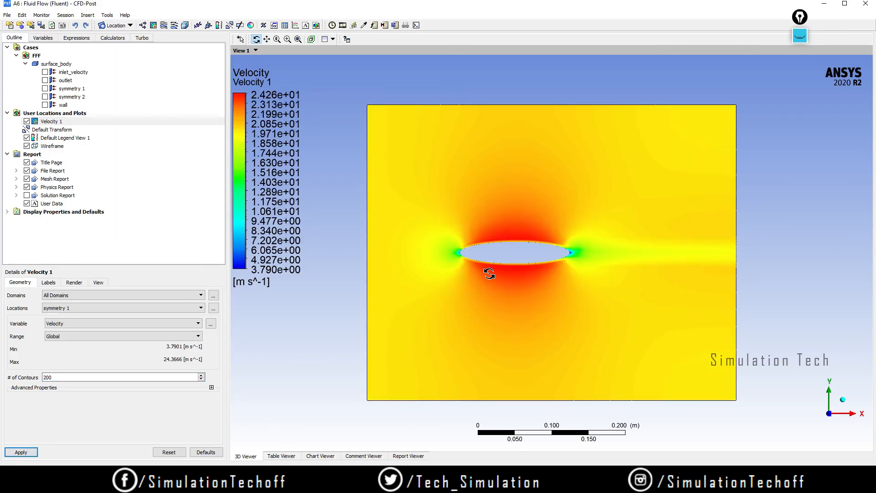
pyautogui.scroll(3, 484, 274)
pyautogui.scroll(4, 473, 260)
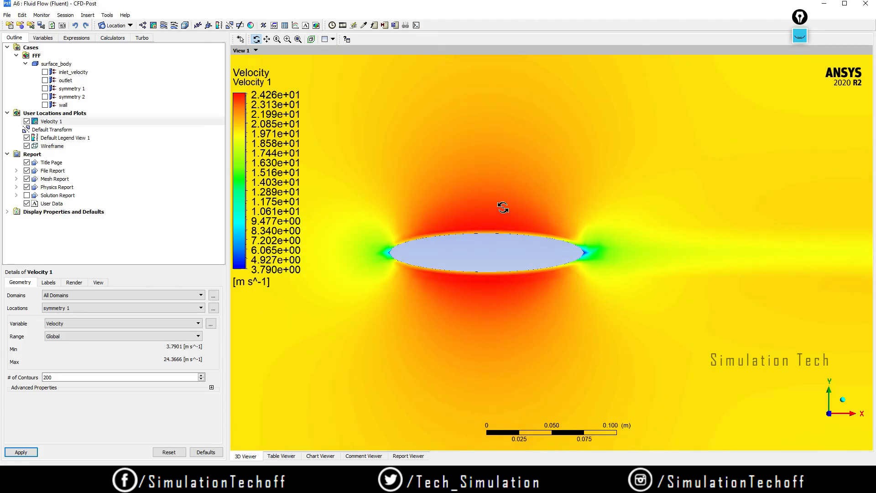
pyautogui.scroll(-1, 498, 207)
pyautogui.scroll(-3, 498, 207)
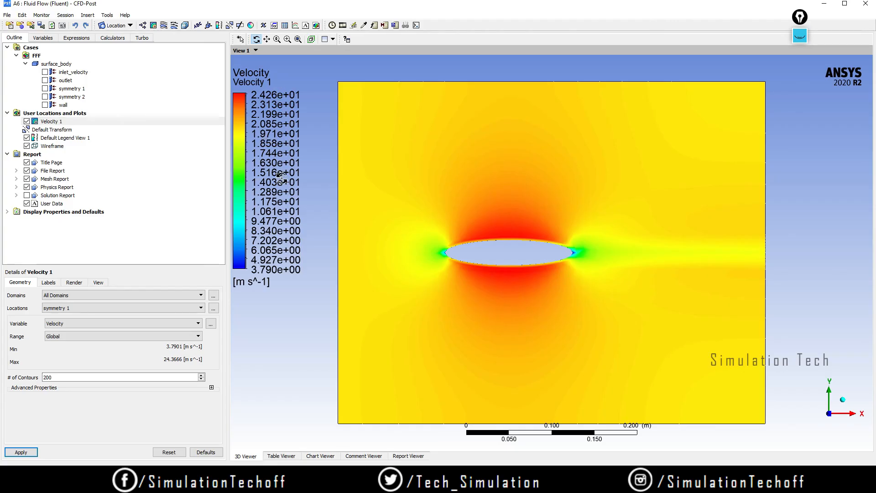
# Step: Set the number format of Default Legend View 1 to Fixed
pyautogui.rightClick(60, 140)
pyautogui.click(82, 152)
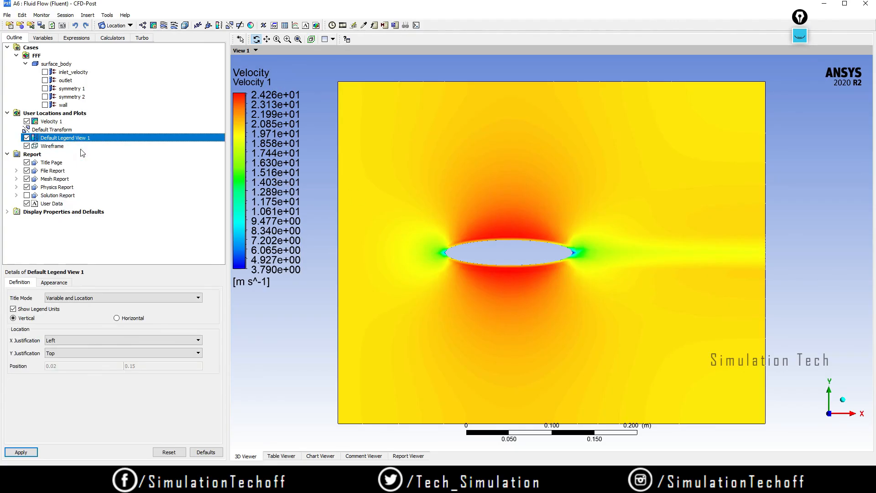
pyautogui.click(54, 282)
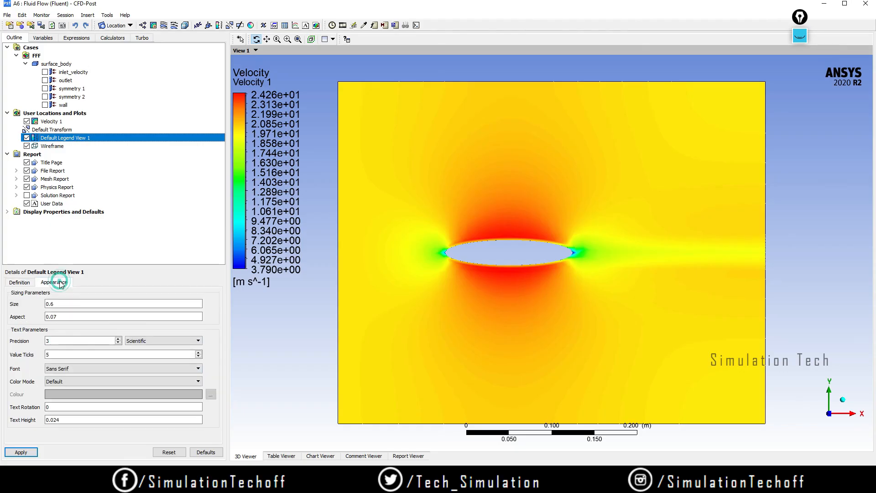
pyautogui.click(153, 341)
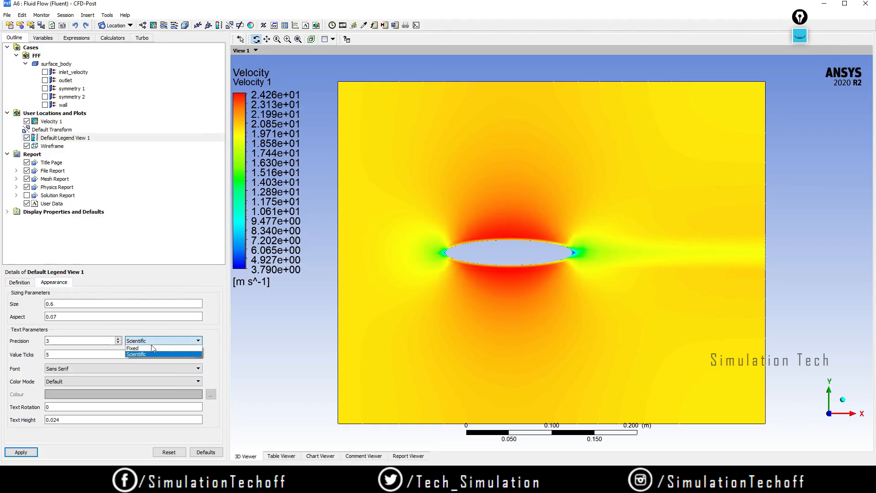
pyautogui.click(151, 347)
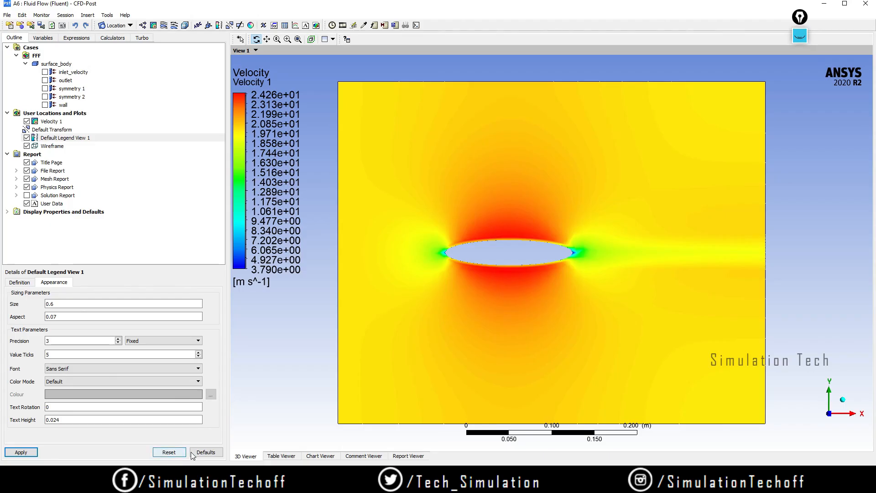
pyautogui.click(19, 452)
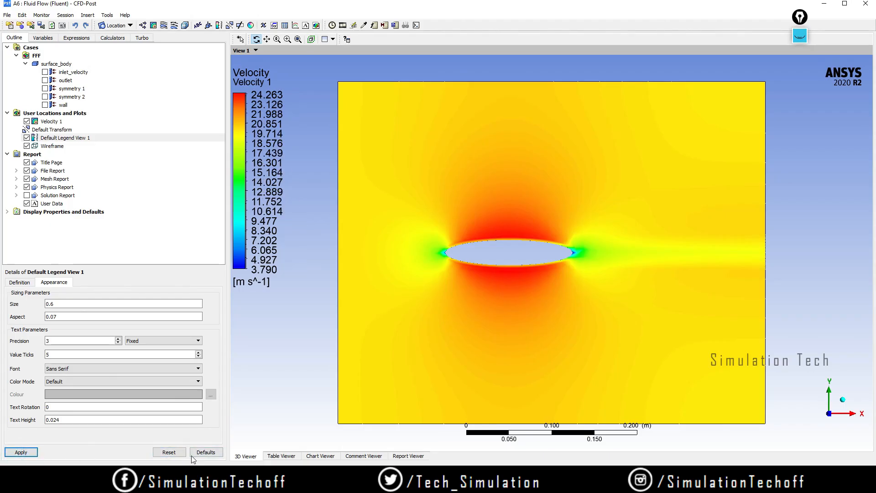
# Step: Hide the Velocity 1 contour and insert a contour plot named "Pressure 1"
pyautogui.click(48, 121)
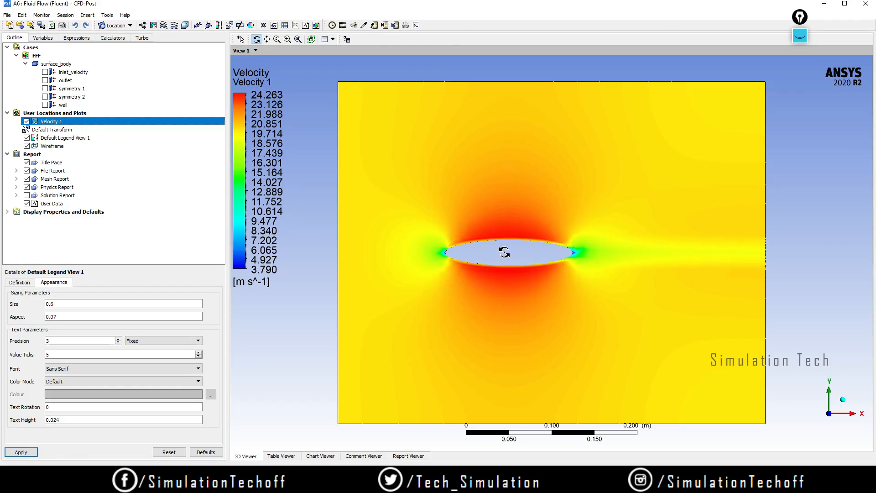
pyautogui.click(26, 121)
pyautogui.click(153, 25)
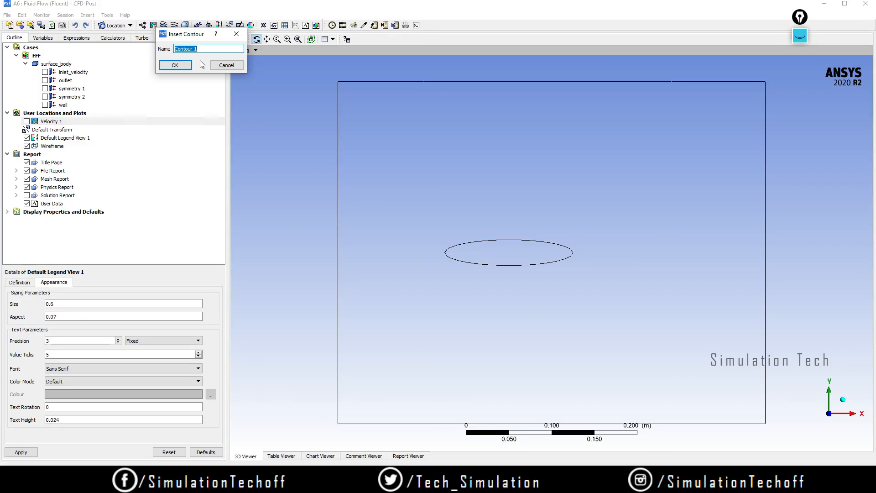
pyautogui.write('Pressure')
pyautogui.click(171, 65)
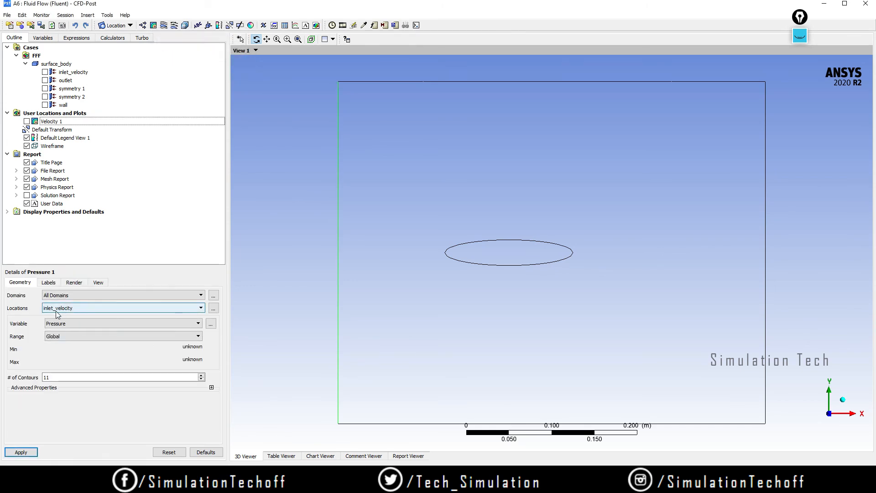
# Step: Plot the Pressure variable on symmetry 1 with 200 contours over the global range
pyautogui.click(98, 309)
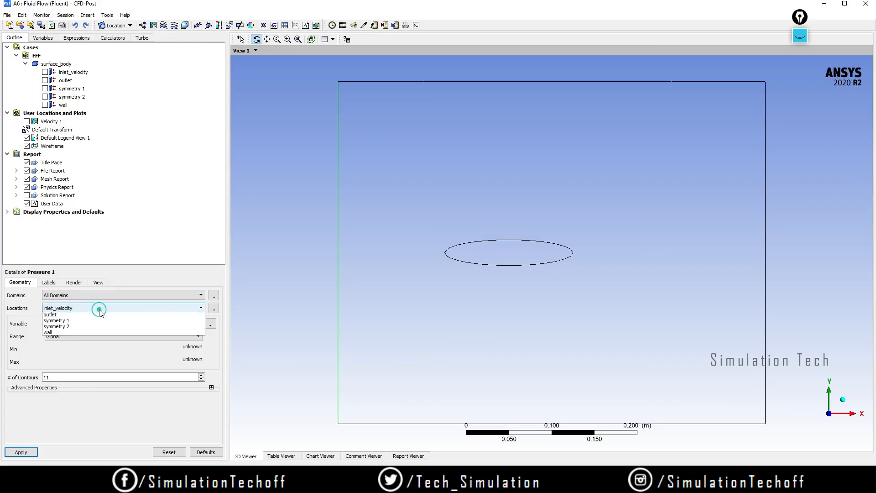
pyautogui.click(102, 328)
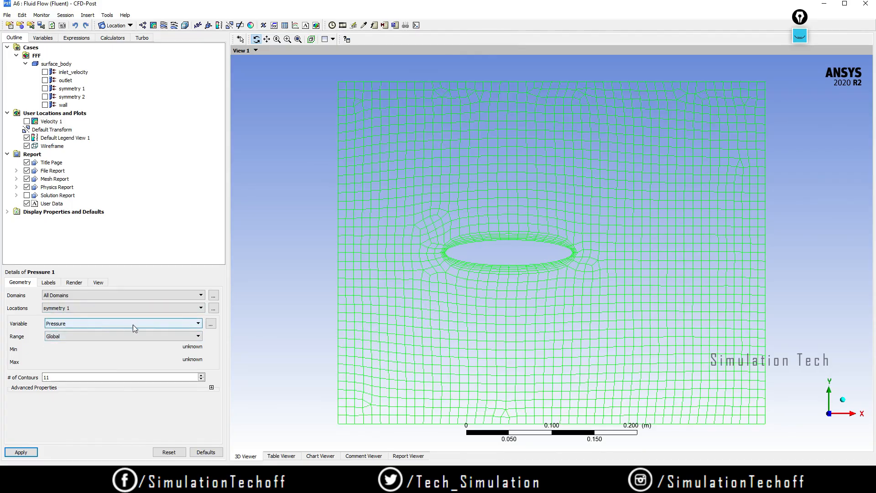
pyautogui.doubleClick(61, 377)
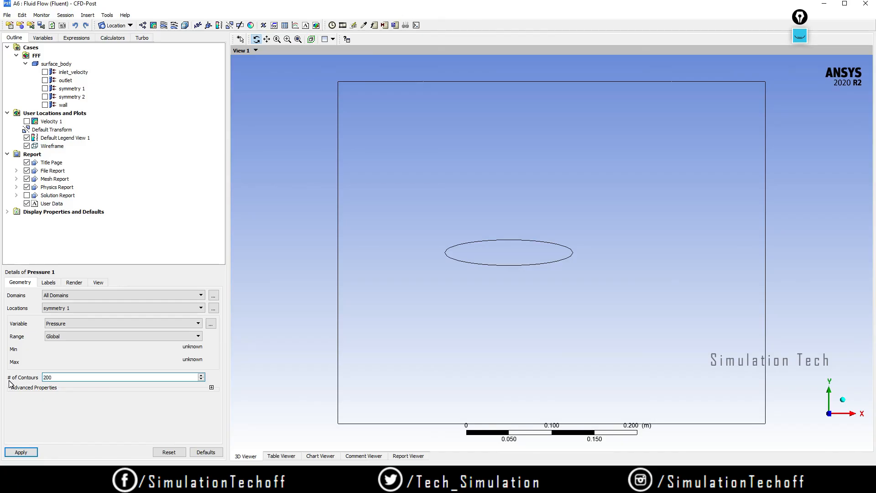
pyautogui.click(21, 452)
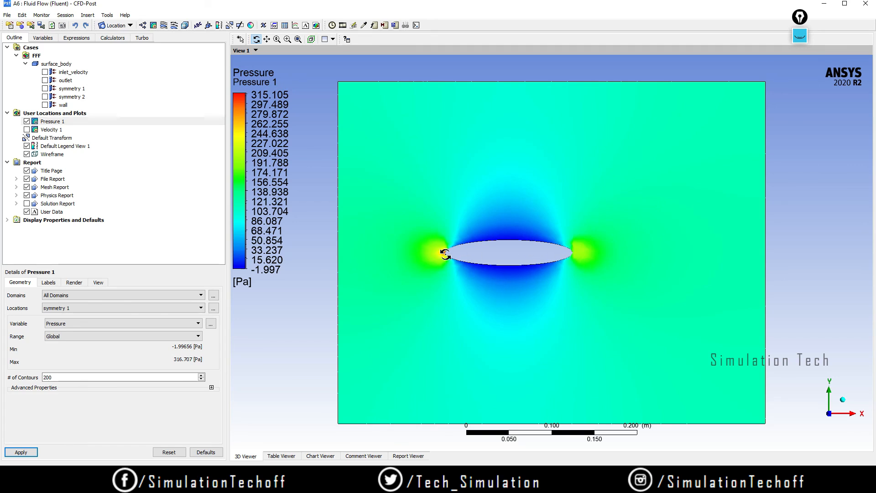
# Step: Examine the pressure distribution at the leading edge of the ellipse and over the whole domain
pyautogui.moveTo(445, 253); pyautogui.dragTo(442, 251)
pyautogui.click(829, 413)
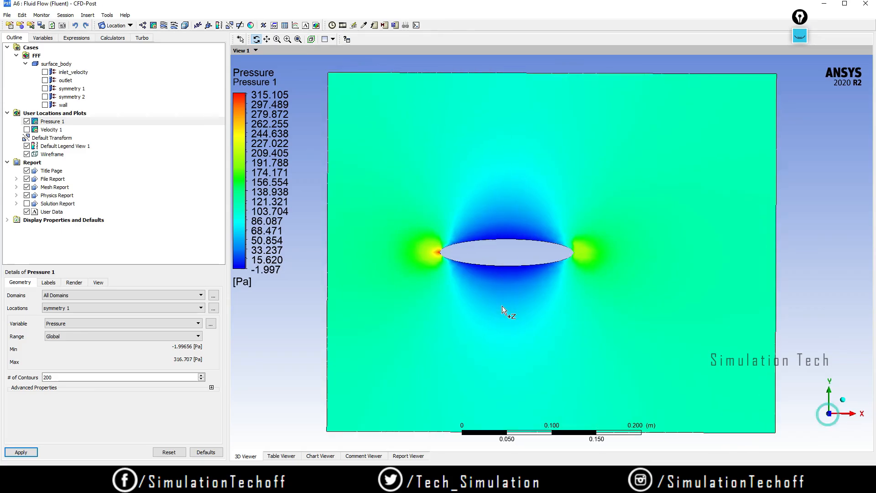
pyautogui.moveTo(462, 275); pyautogui.dragTo(414, 240, button='right')
pyautogui.moveTo(694, 266); pyautogui.dragTo(518, 157, button='right')
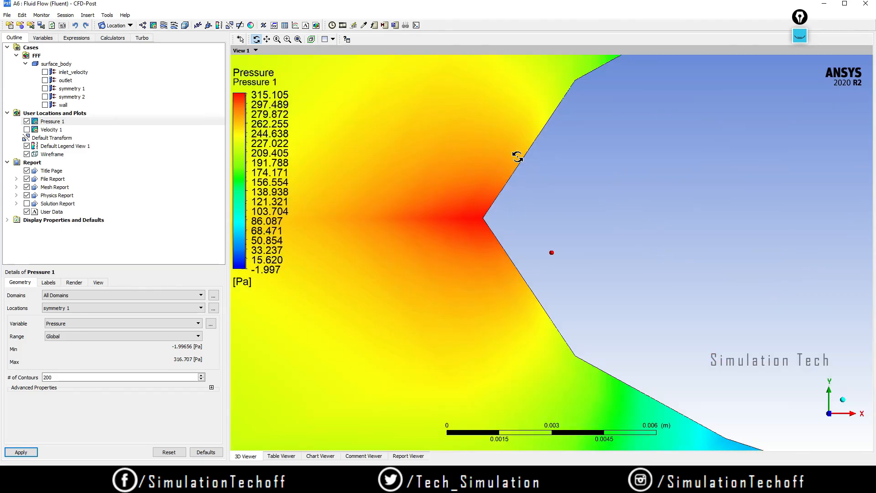
pyautogui.scroll(-2, 544, 212)
pyautogui.scroll(-6, 543, 212)
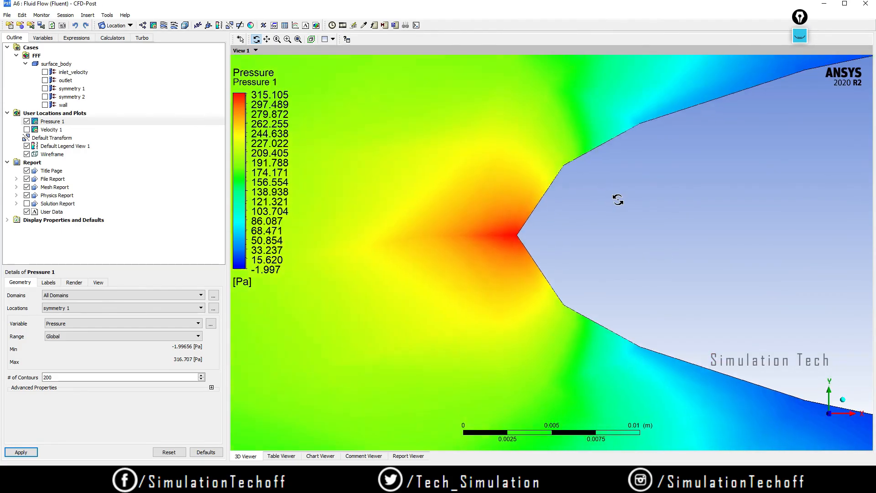
pyautogui.scroll(-6, 684, 236)
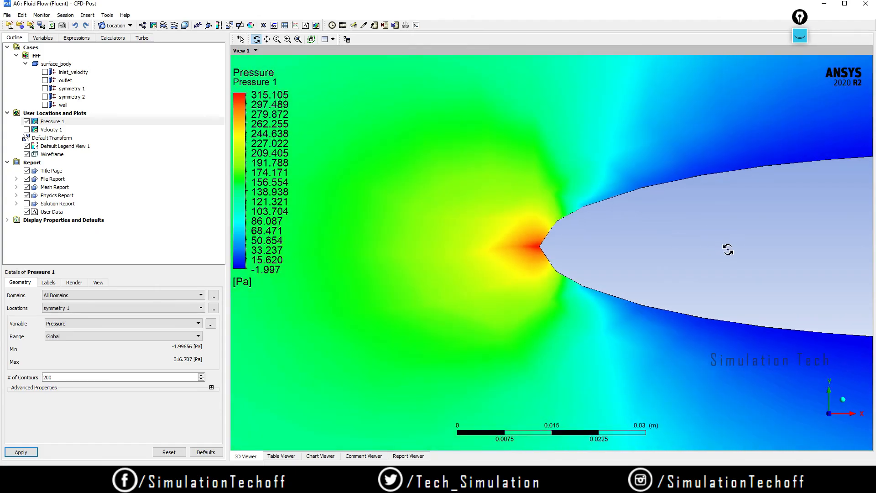
pyautogui.scroll(-6, 687, 260)
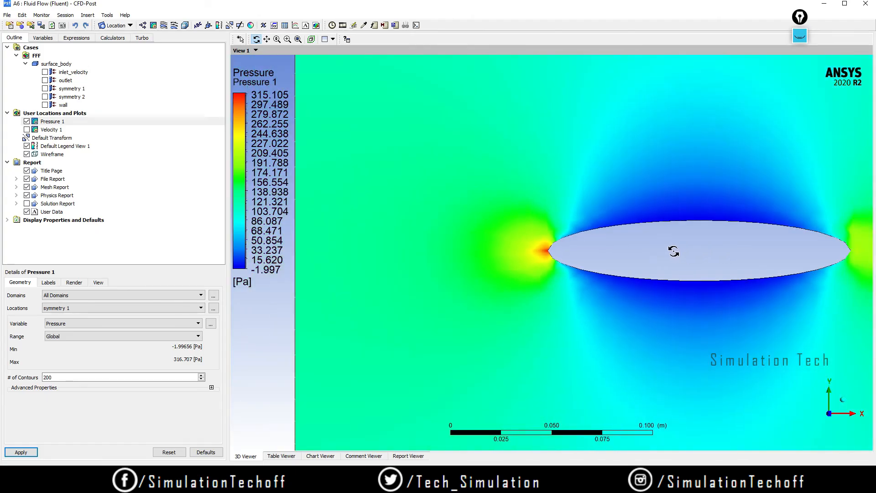
pyautogui.scroll(-5, 657, 265)
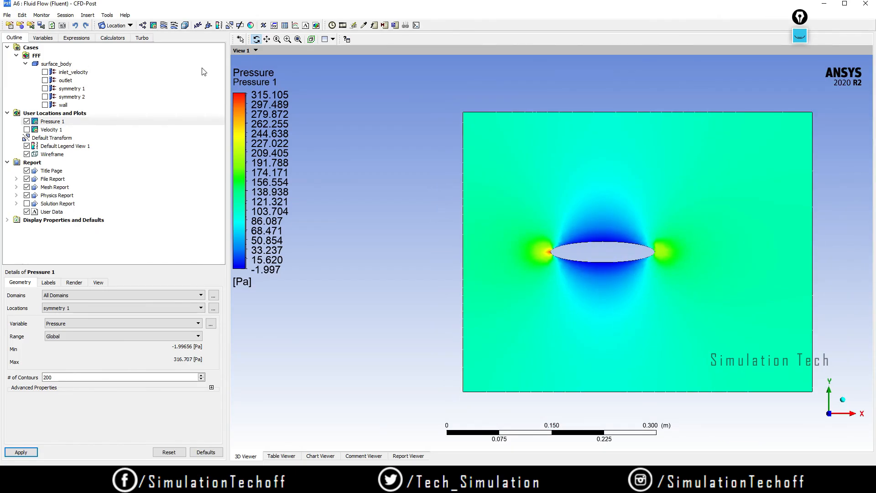
# Step: Split the 3D viewer into two side-by-side views and orient View 2 face-on to the XY plane
pyautogui.click(333, 39)
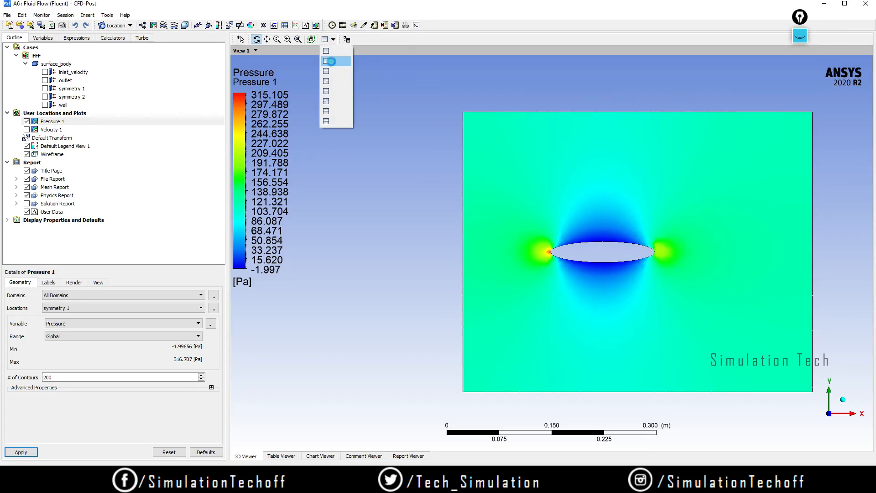
pyautogui.click(326, 61)
pyautogui.click(822, 432)
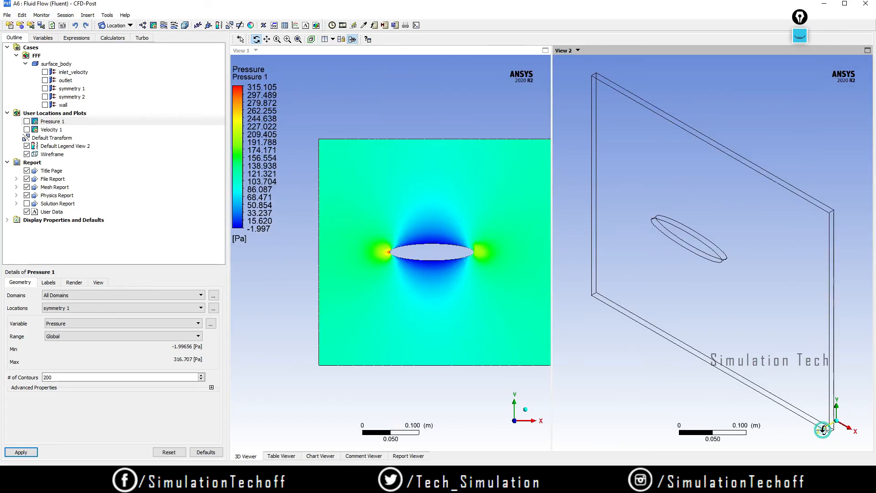
pyautogui.click(824, 433)
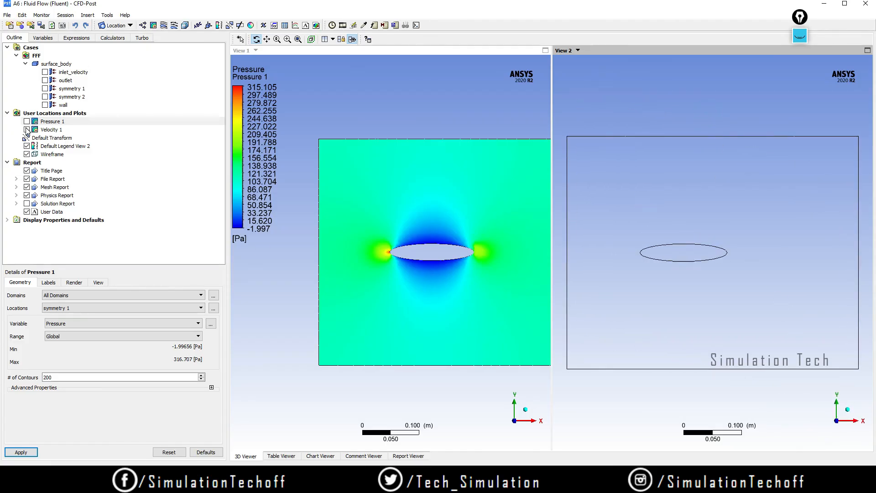
# Step: Show the Velocity 1 and Pressure 1 contours with View 2 active
pyautogui.click(46, 129)
pyautogui.click(27, 130)
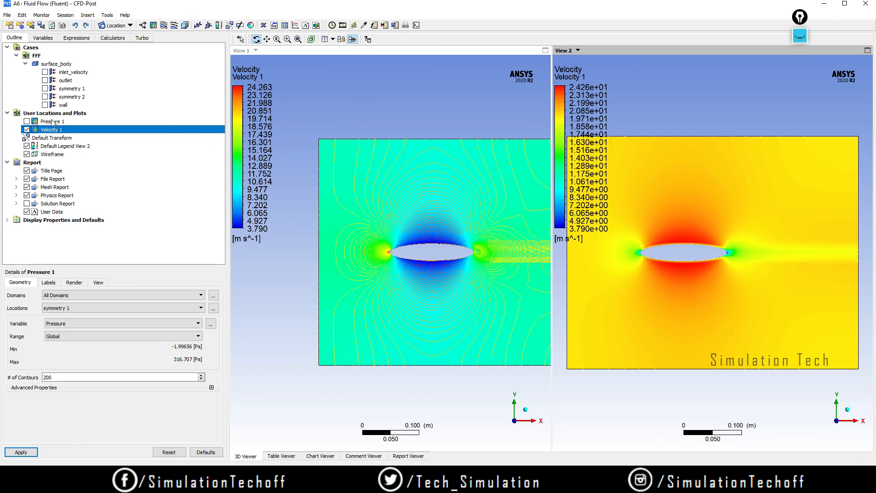
pyautogui.click(27, 121)
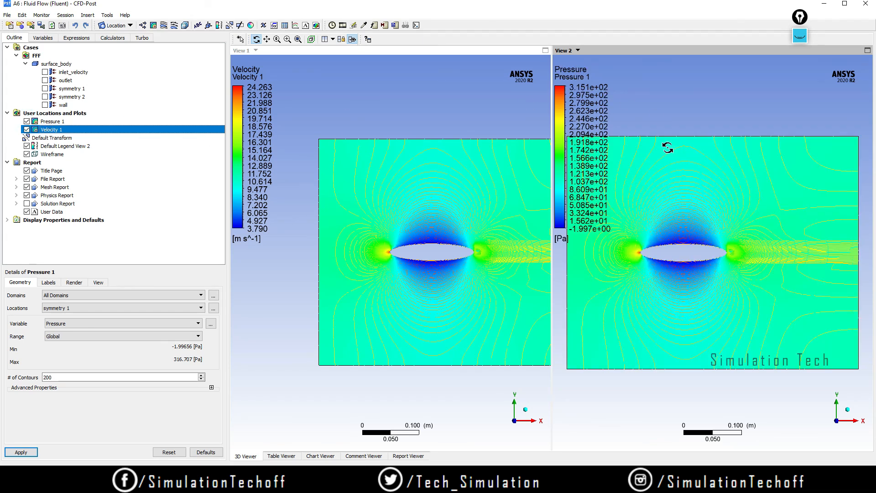
# Step: Compare the contours over the whole domain in View 1 and View 2 at a matching scale
pyautogui.click(453, 129)
pyautogui.scroll(-2, 415, 172)
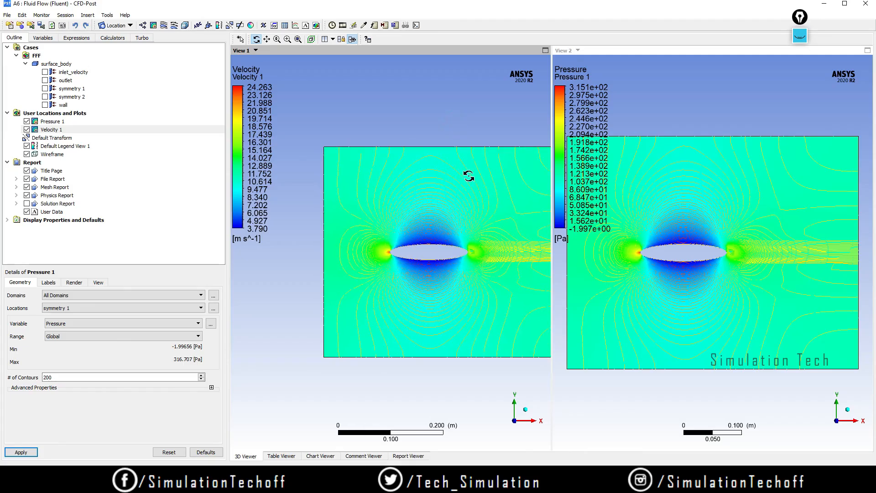
pyautogui.click(757, 127)
pyautogui.scroll(-3, 755, 133)
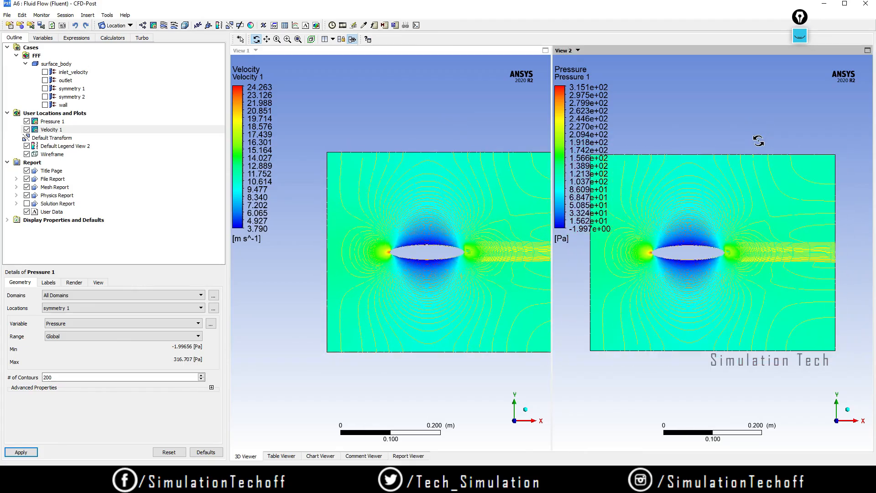
pyautogui.scroll(-2, 757, 153)
pyautogui.click(474, 113)
pyautogui.scroll(-2, 469, 122)
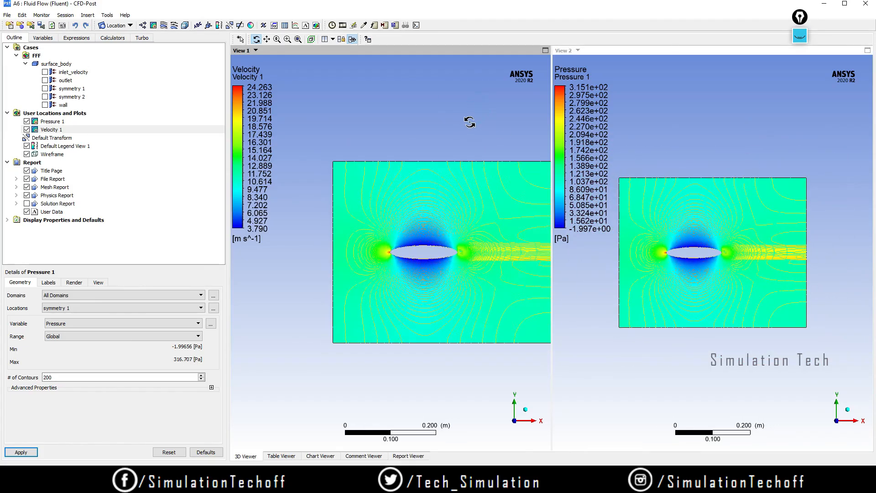
pyautogui.scroll(-2, 467, 127)
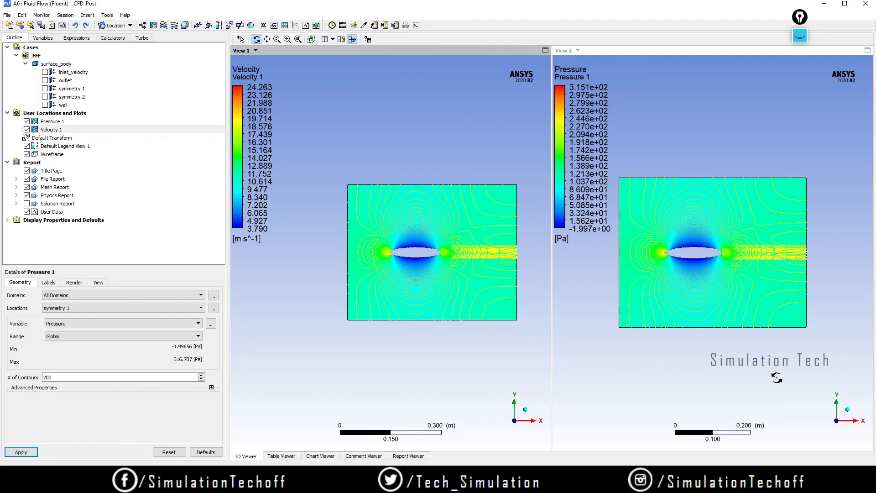
pyautogui.scroll(2, 474, 163)
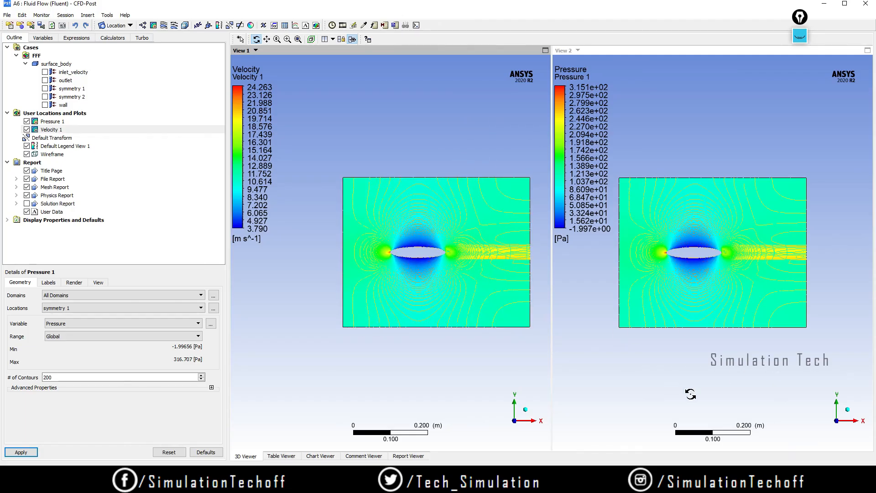